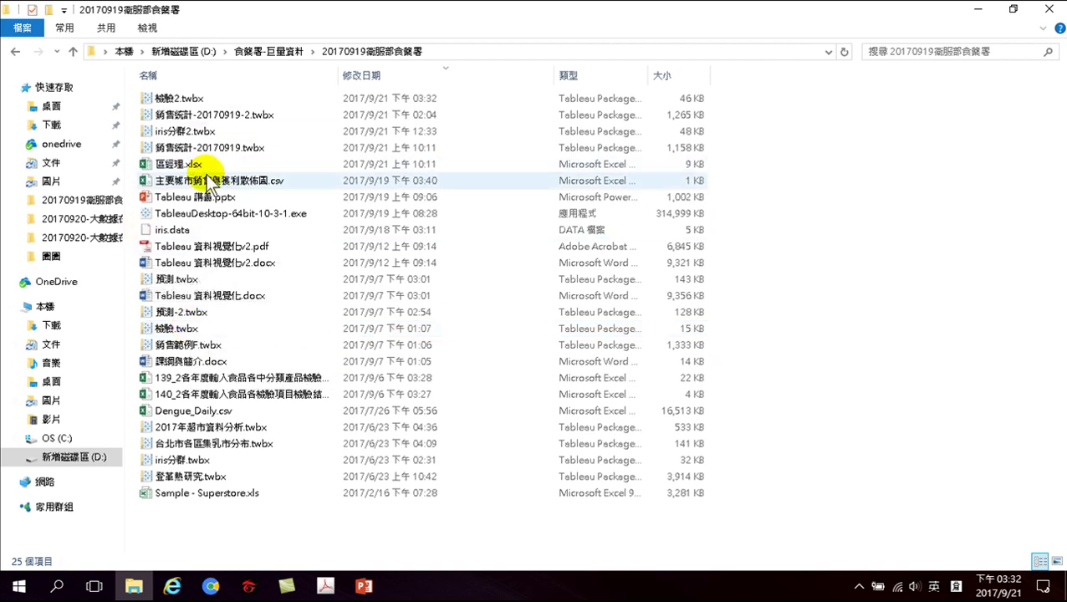
Create a new Microsoft Excel worksheet file in the 20170919衛服部食藥署 folder.
right_click(179, 516)
mouse_move(232, 462)
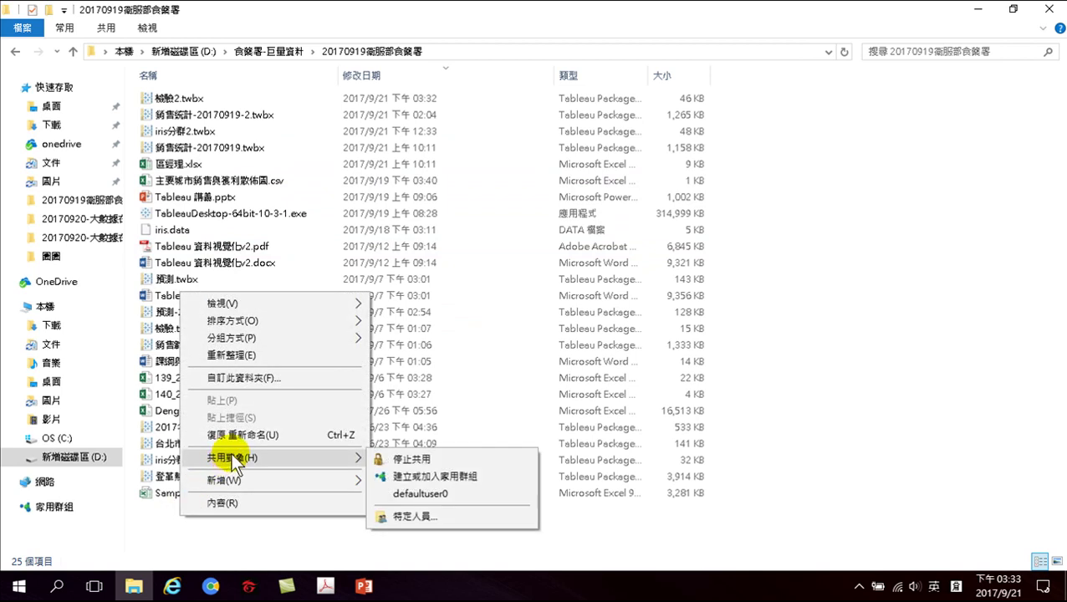
mouse_move(228, 482)
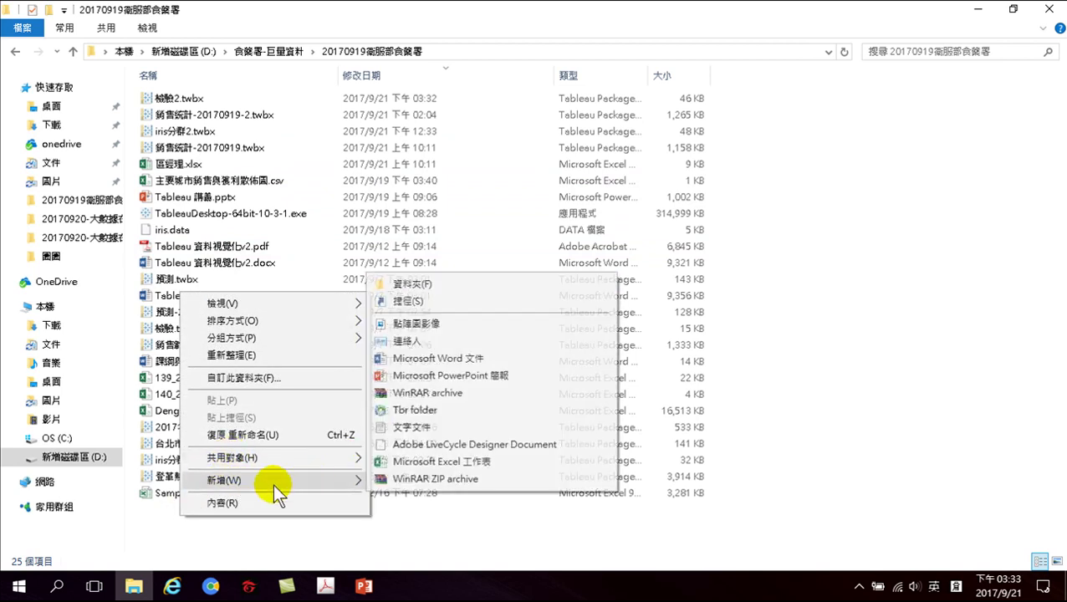
mouse_move(334, 458)
left_click(293, 472)
left_click_drag(423, 462, 427, 468)
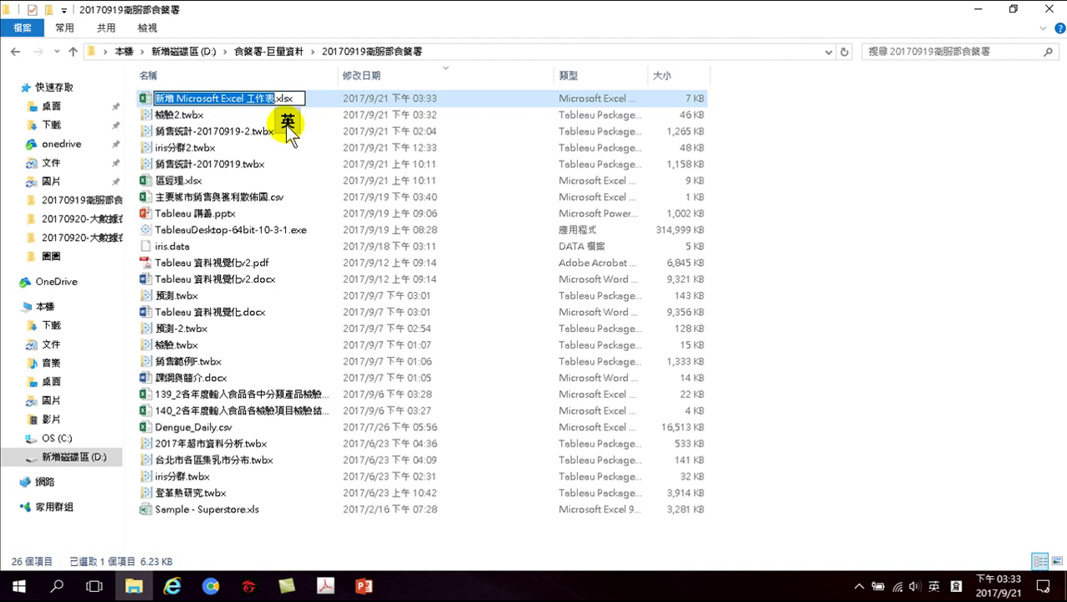
Name the new Excel file 食品檢查.xlsx.
key("BackSpace")
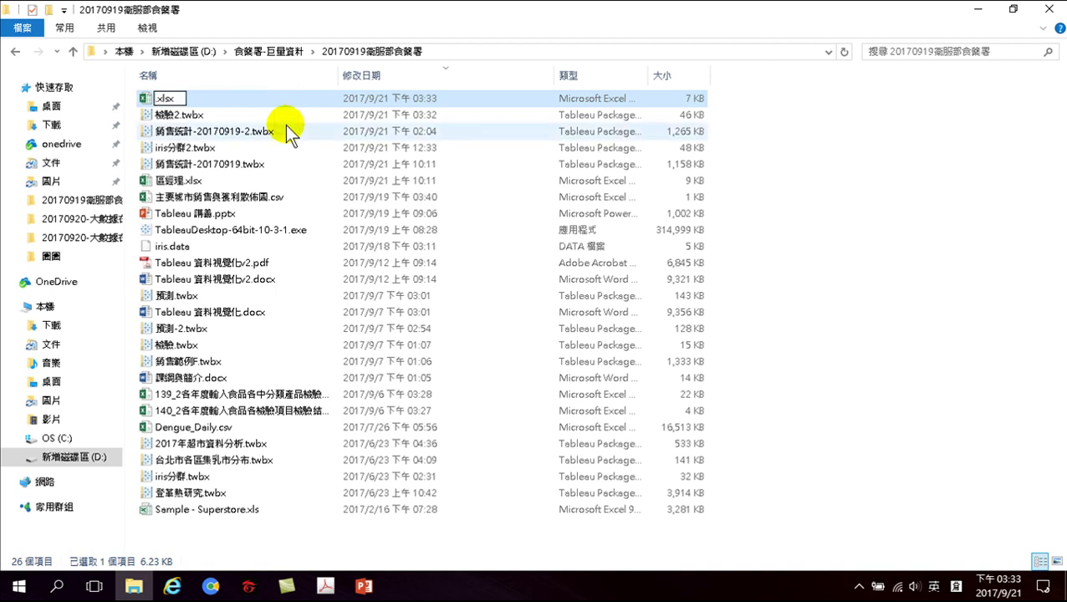
key("shift")
type("食")
type("品檢")
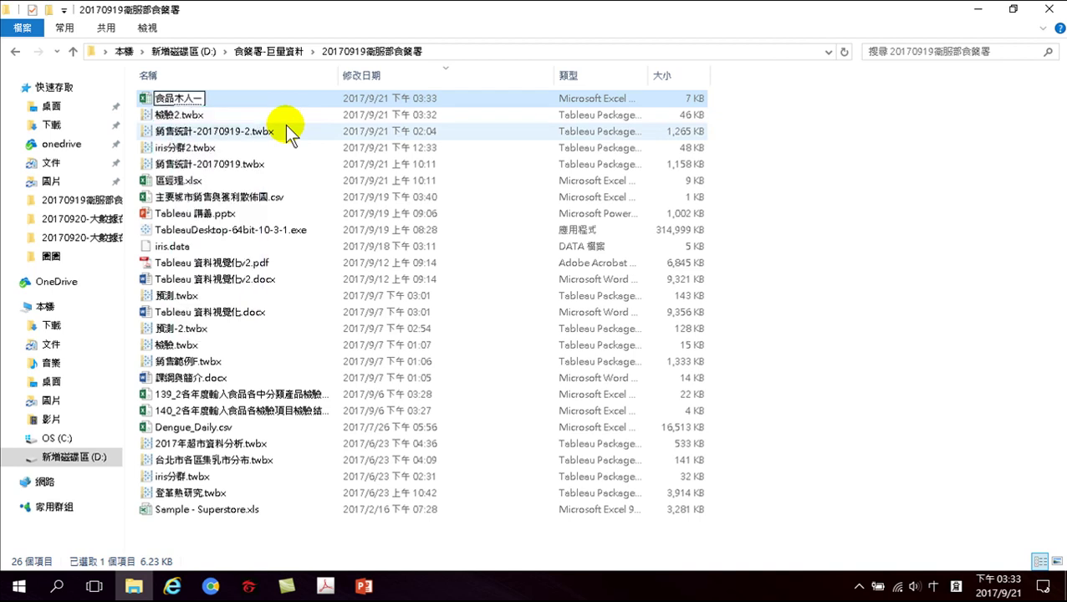
type("查.xlsx")
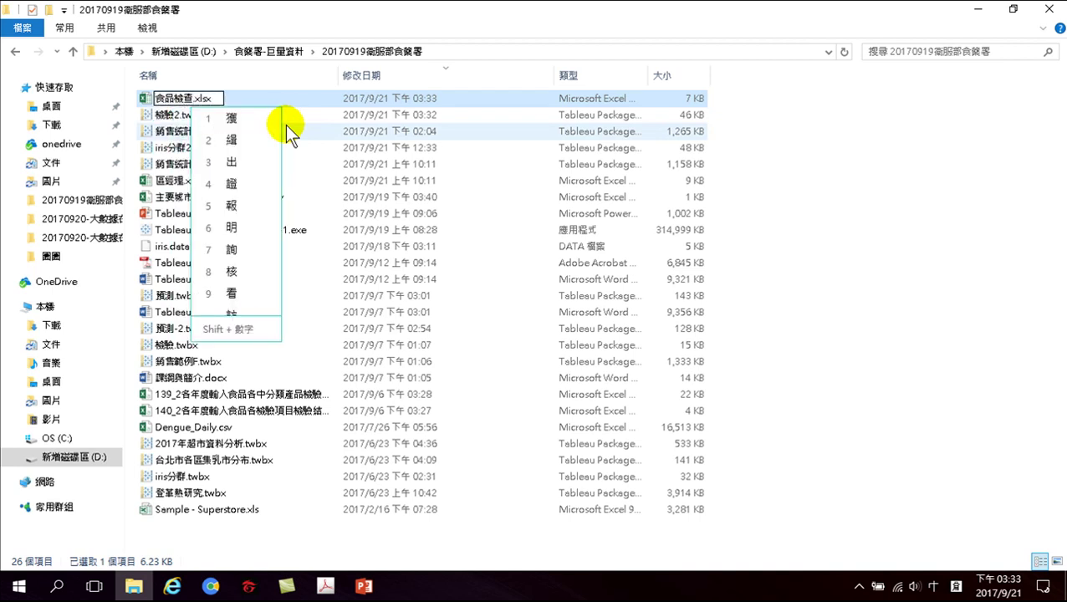
key("Escape")
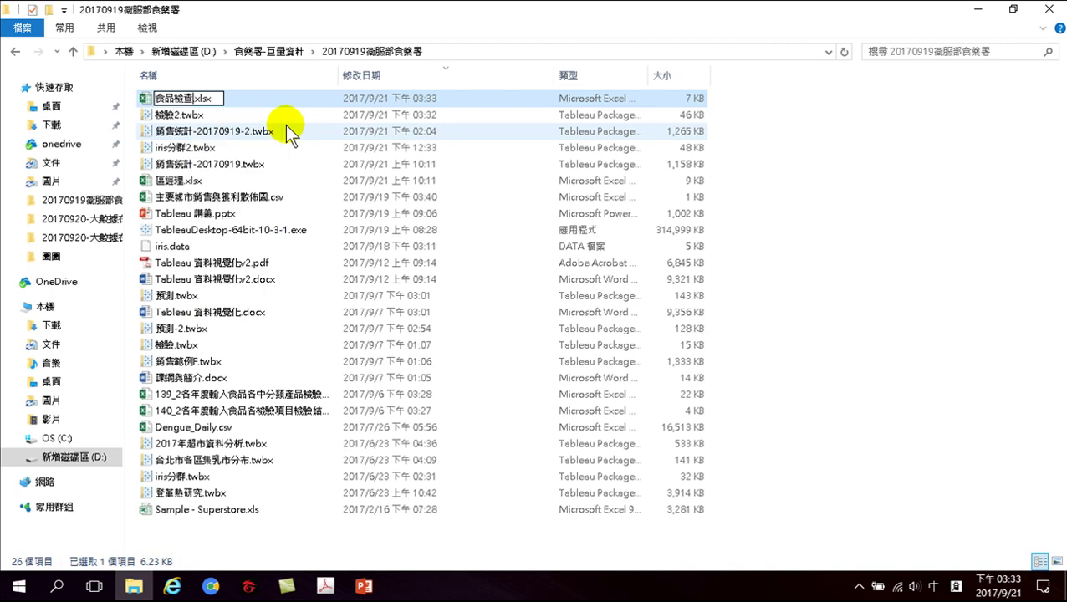
key("Return")
Open 食品檢查.xlsx in Excel and enter the header country in A1 with Taiwan in A2.
double_click(189, 97)
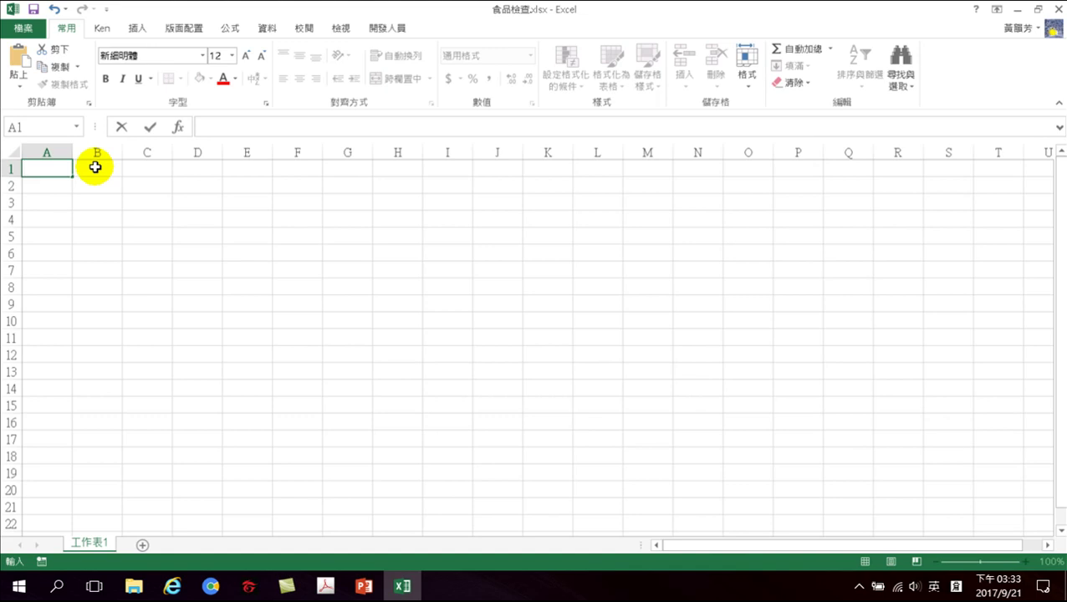
type("country")
key("Return")
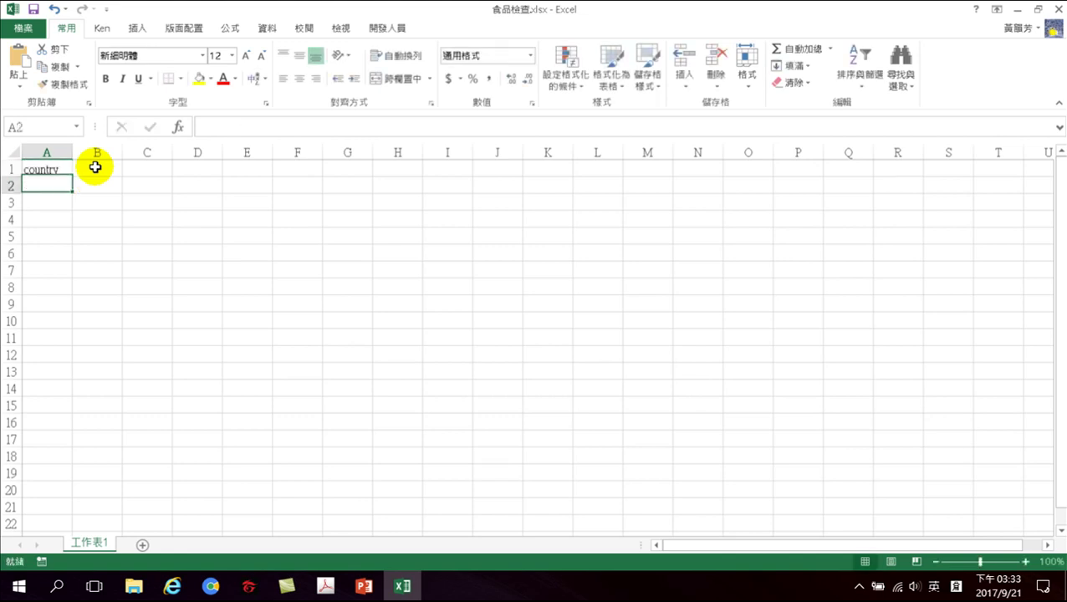
type("T")
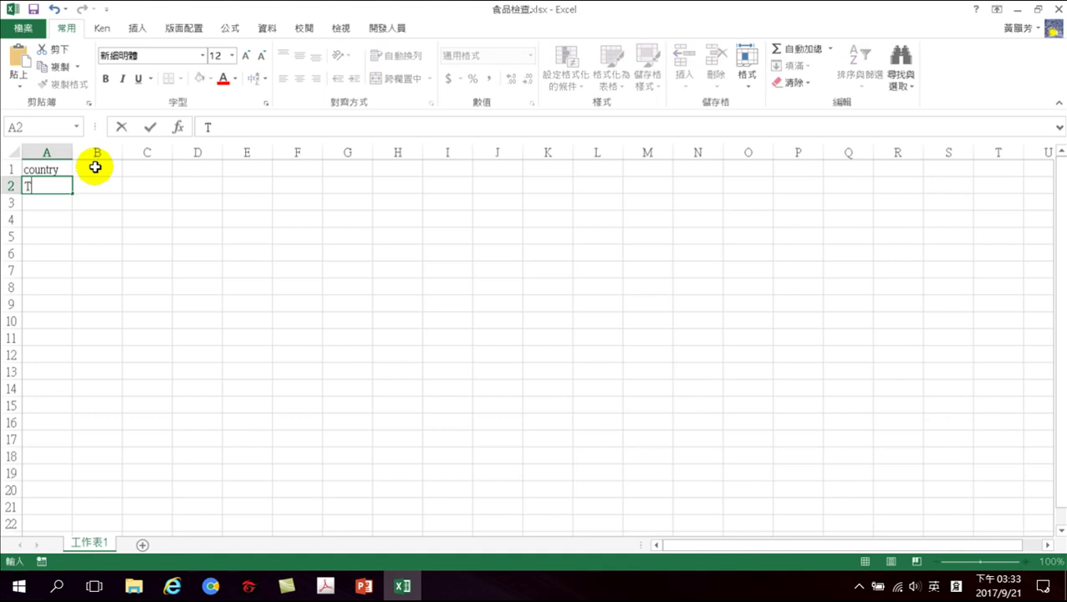
type("aiwan")
key("Return")
key("Up")
key("Up")
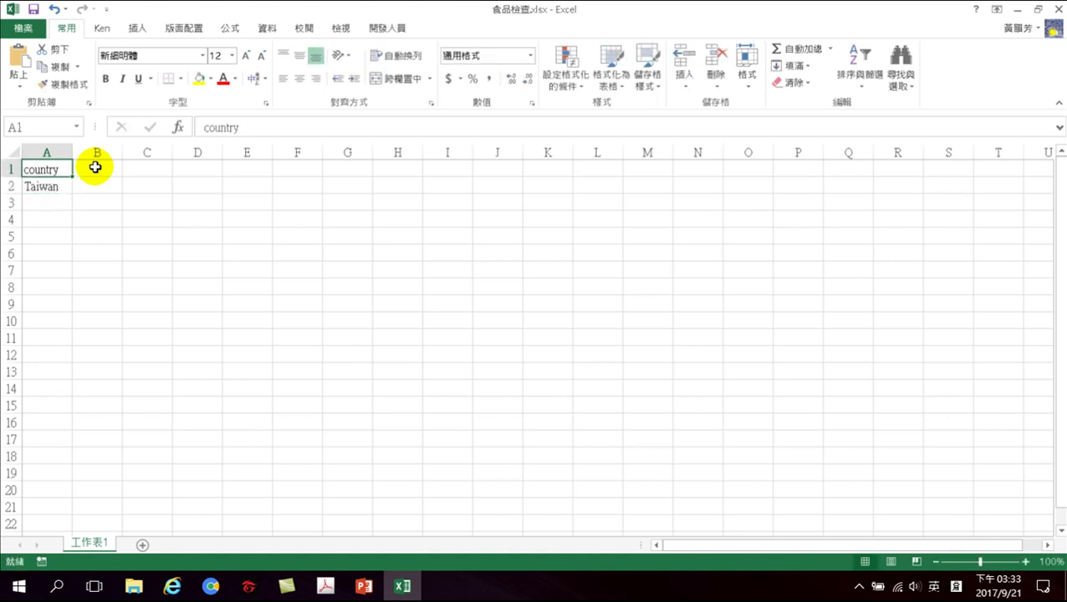
Enter the header City in B1 and the value Taipei in B2.
left_click(95, 167)
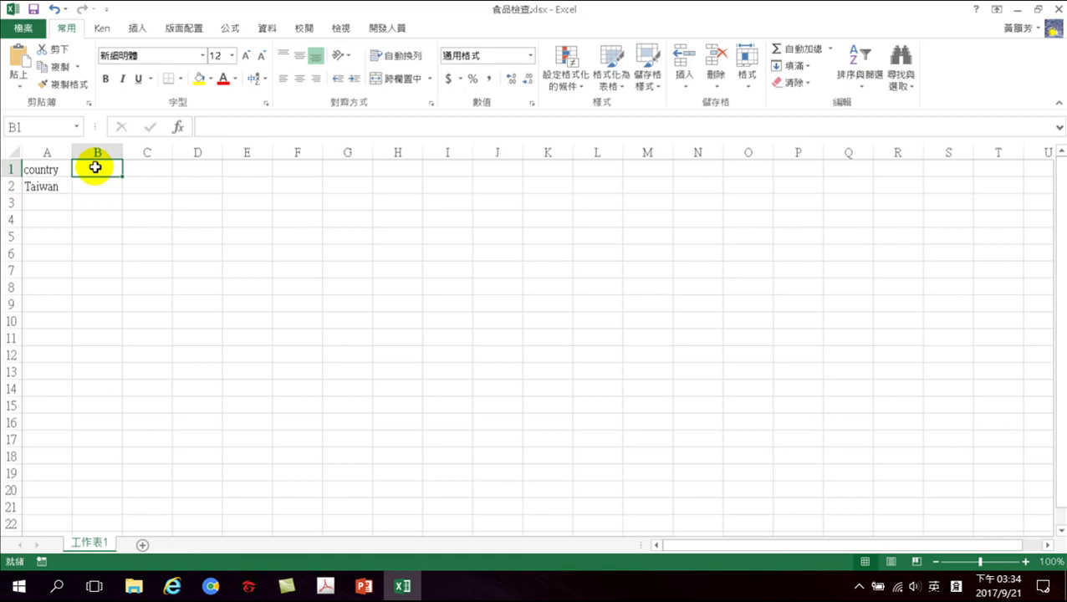
type("City")
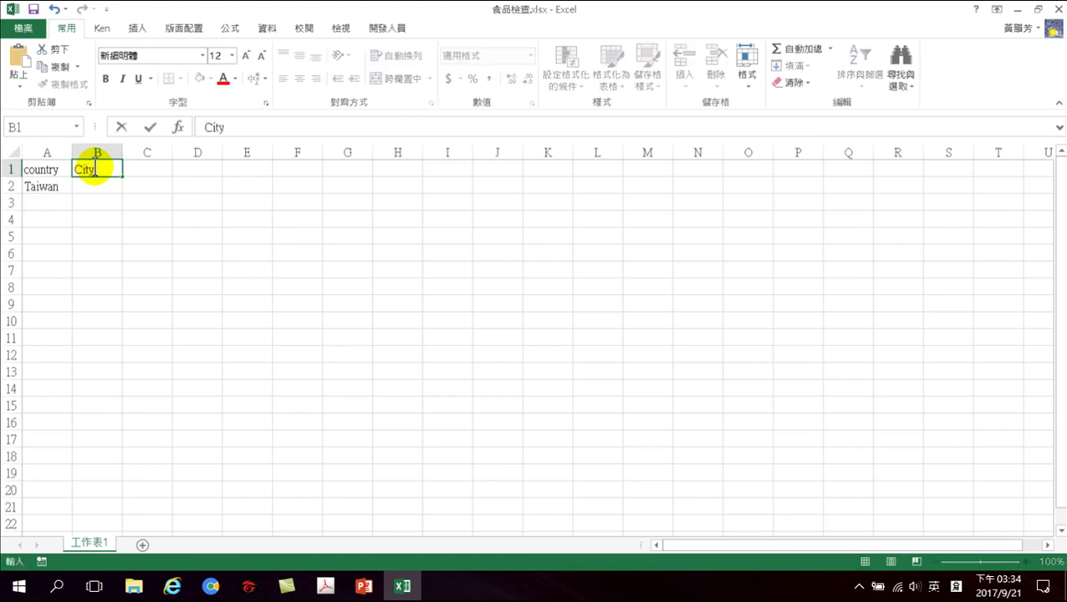
key("Return")
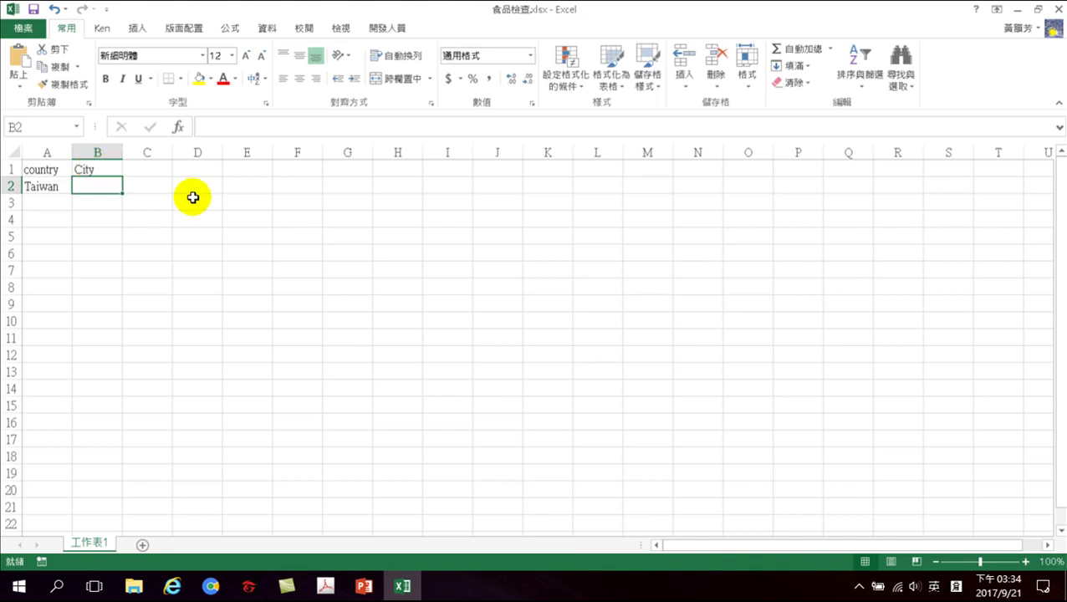
type("Taipei")
key("Return")
key("Up")
key("Up")
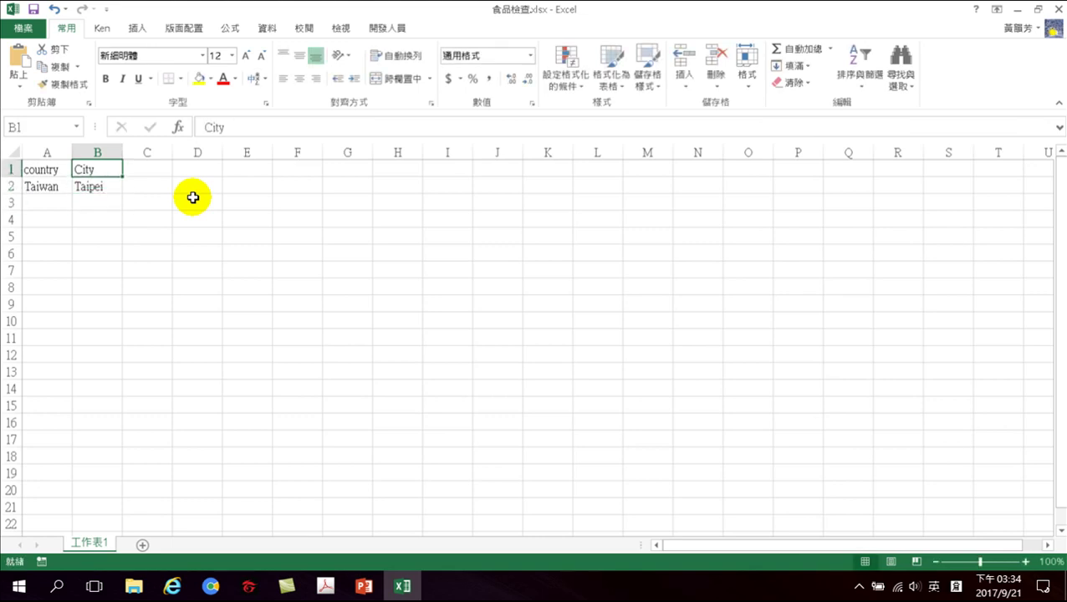
Enter the header District in C1 and the district 大安區 in C2.
key("Right")
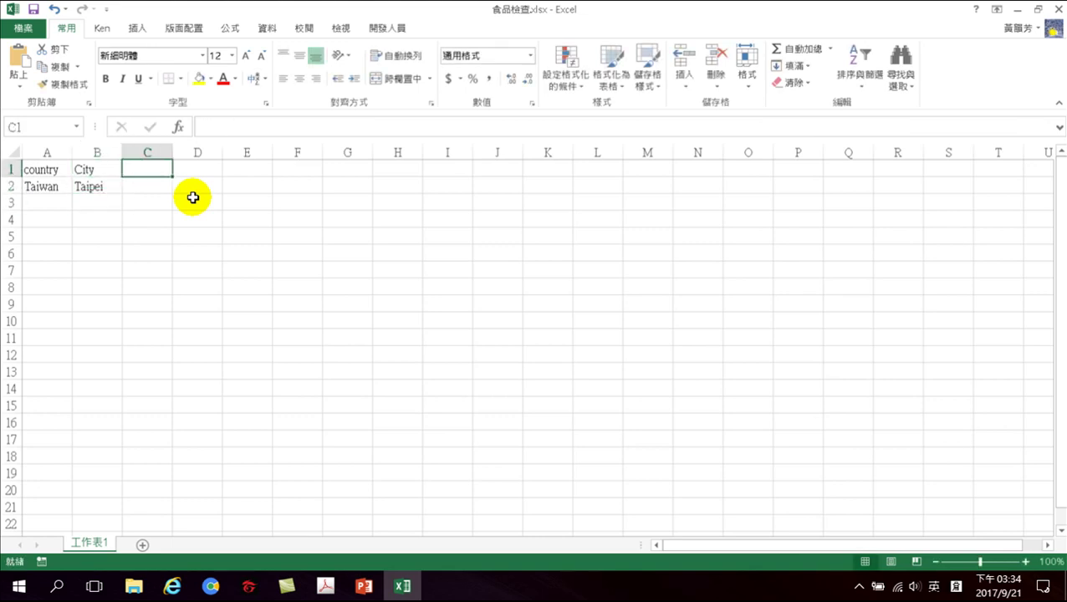
type("District")
key("Return")
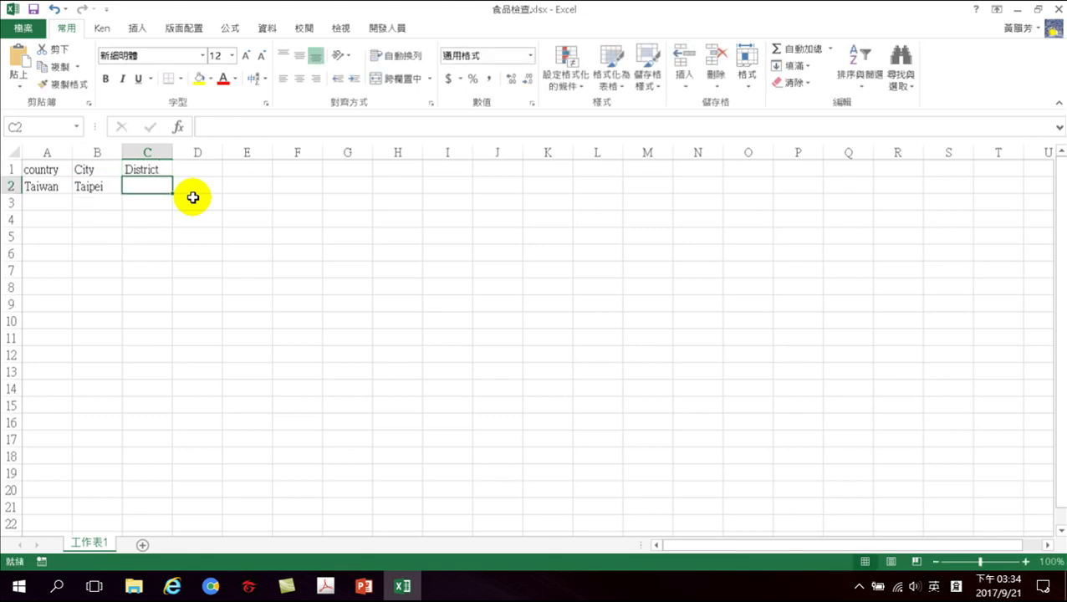
key("shift")
type("大安")
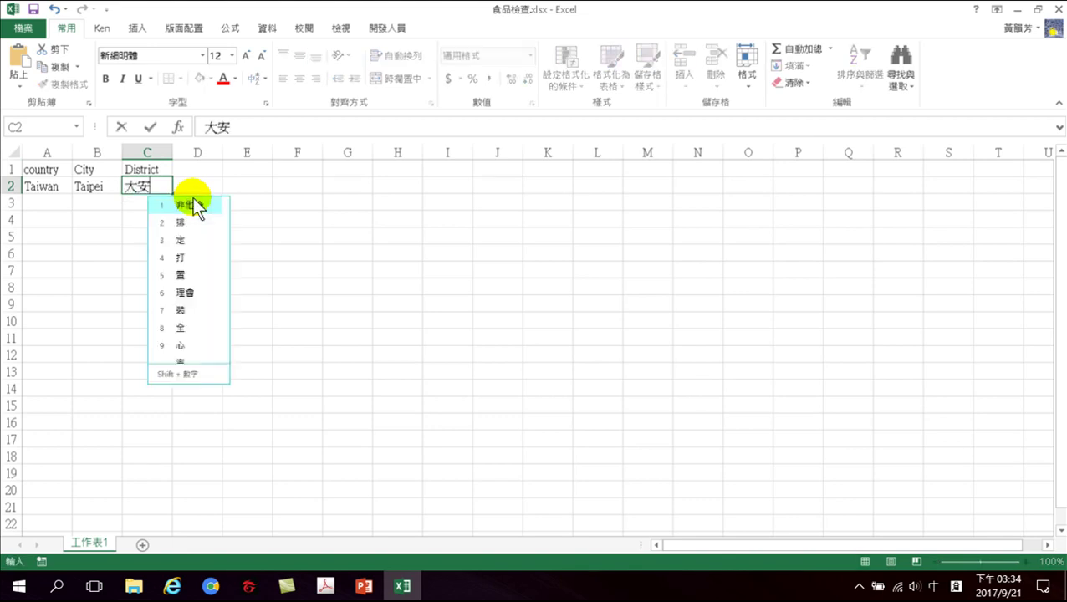
type("尸口口口")
key("space")
key("Return")
key("Return")
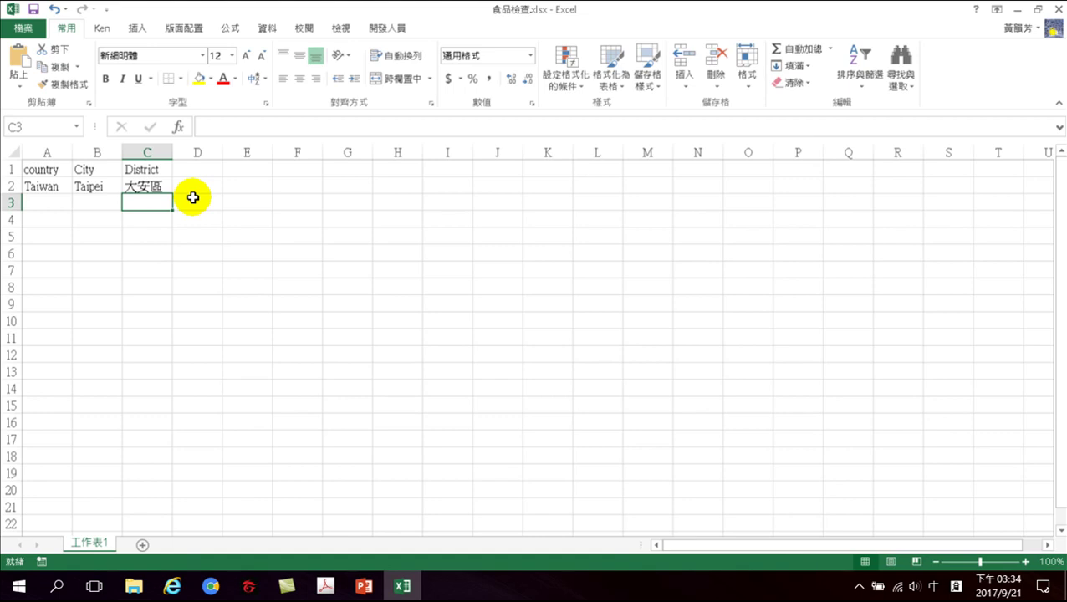
Enter 信義區 as the second district in C3.
type("bp6")
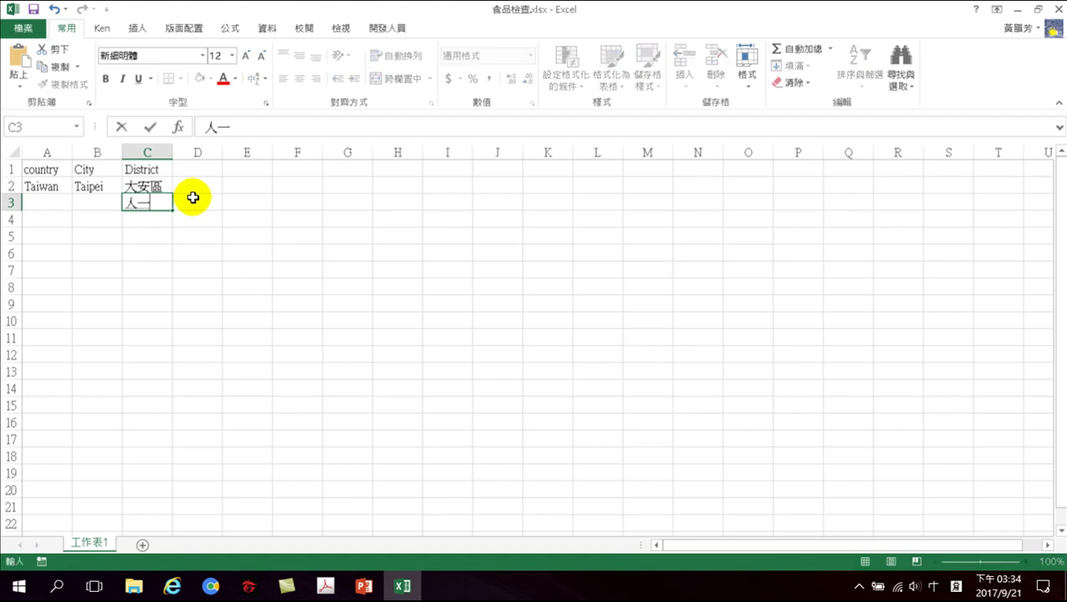
key("Down")
key("Escape")
key("BackSpace")
type("bp6u4gm")
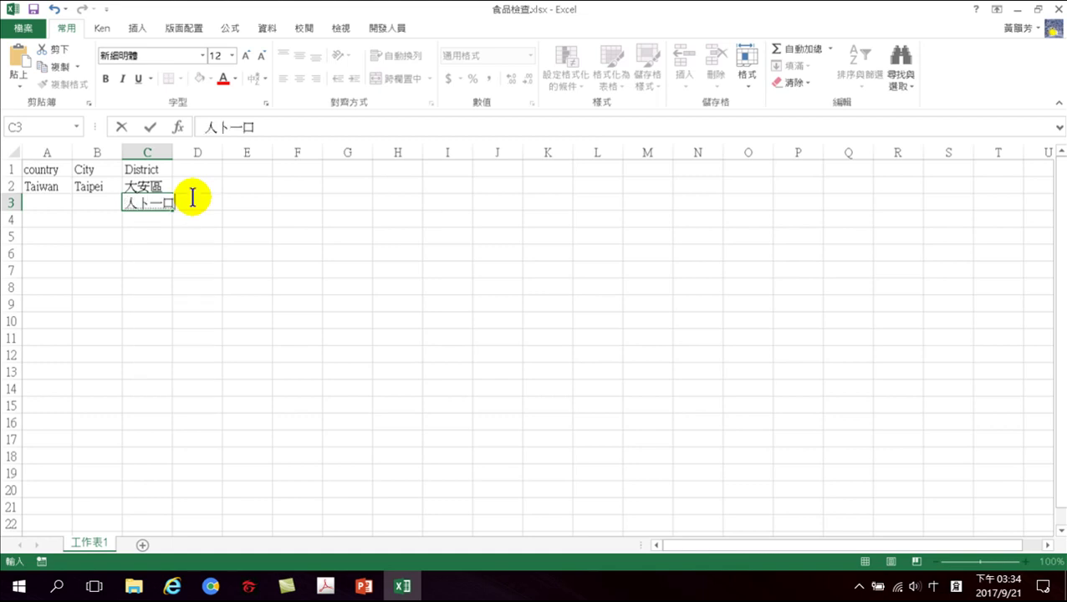
key("Down")
key("Return")
key("Return")
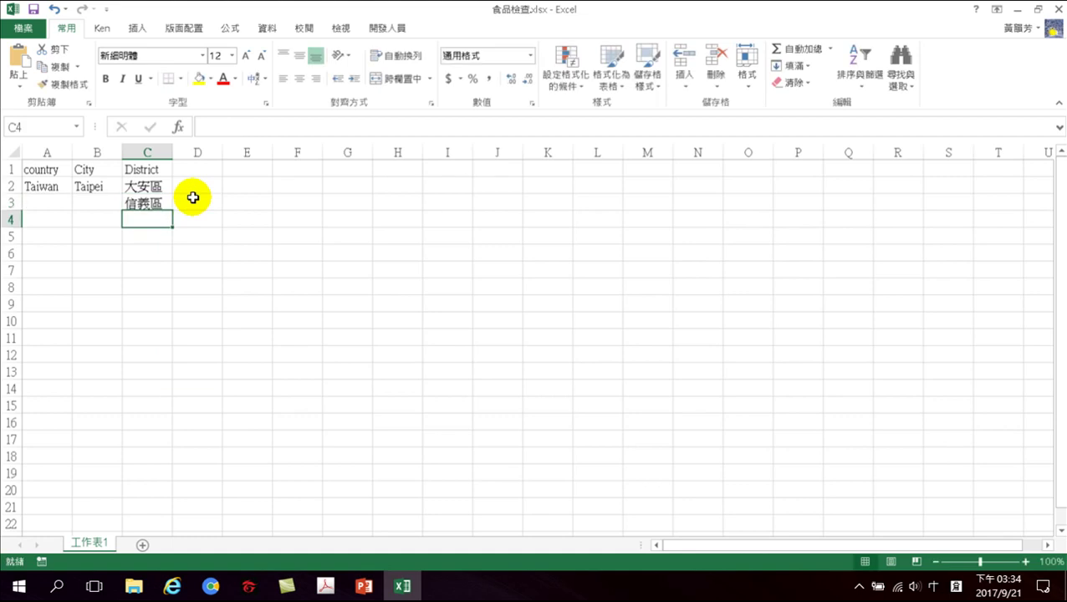
Enter 北投區 as the third district in C4.
type("1o3")
key("Down")
type("g.35j6")
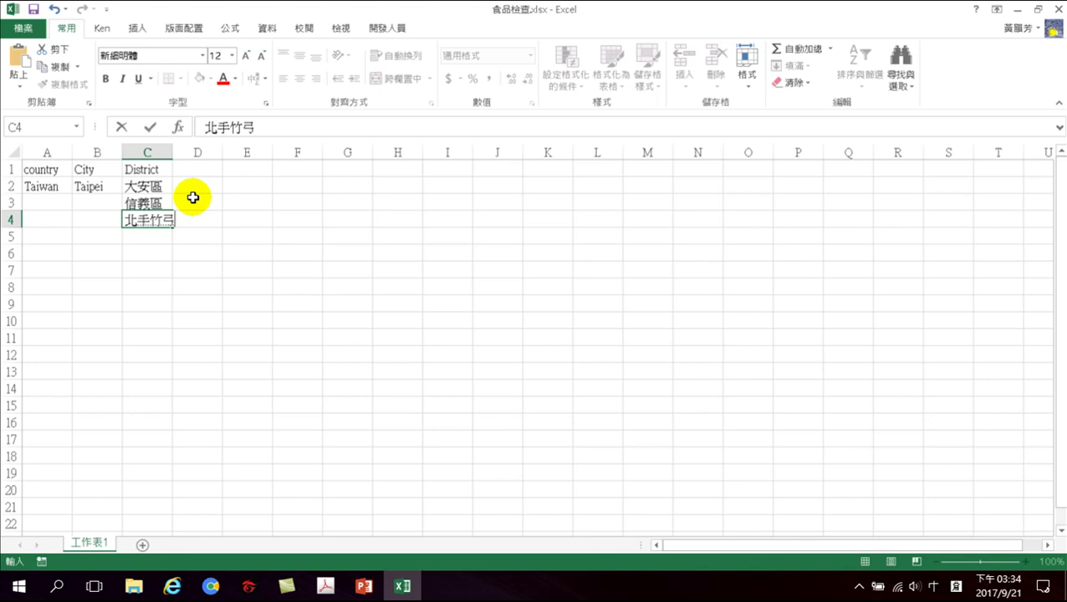
key("BackSpace")
key("Down")
key("Return")
type("fm")
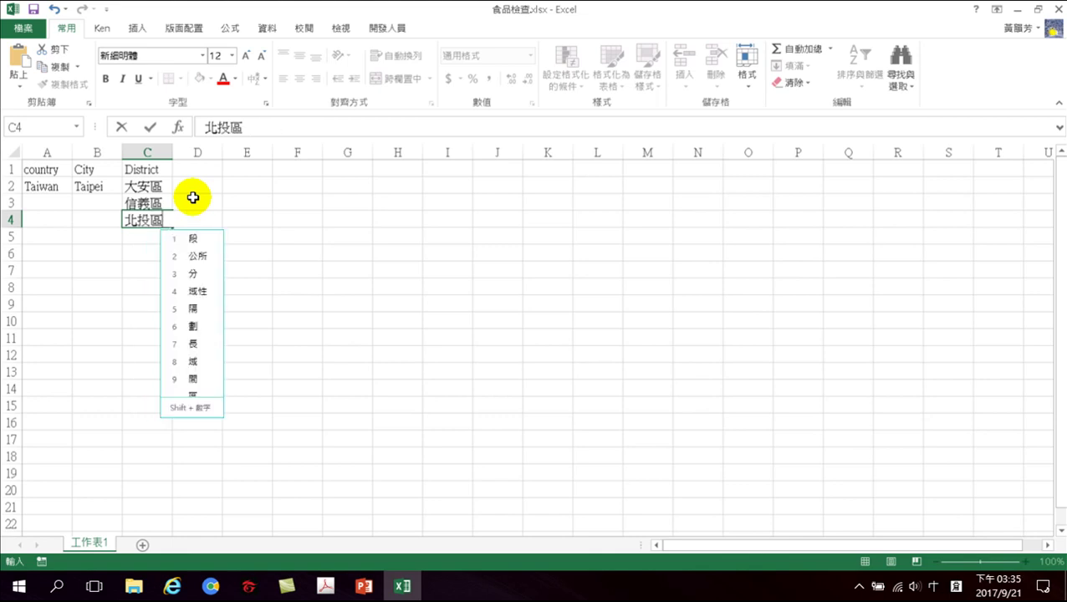
key("Return")
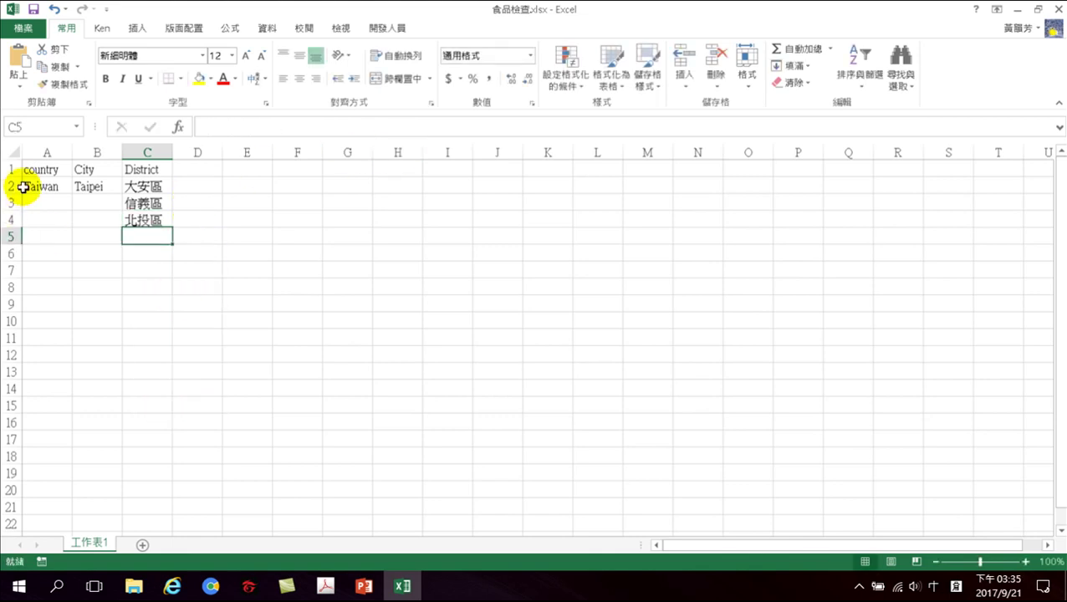
Fill the country and City values Taiwan and Taipei down through row 4.
left_click_drag(34, 185, 116, 226)
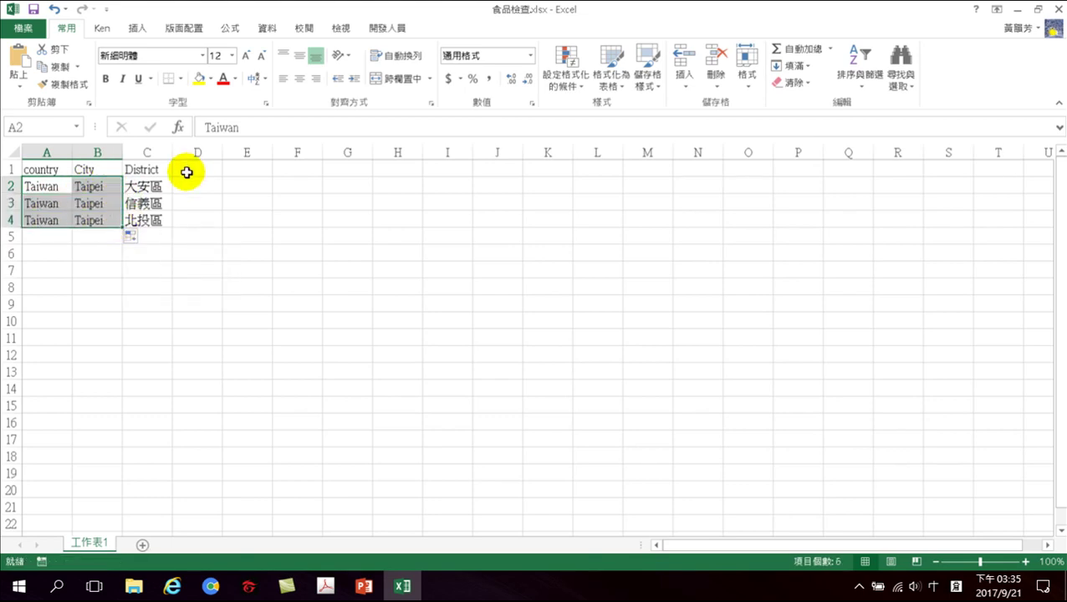
left_click(185, 173)
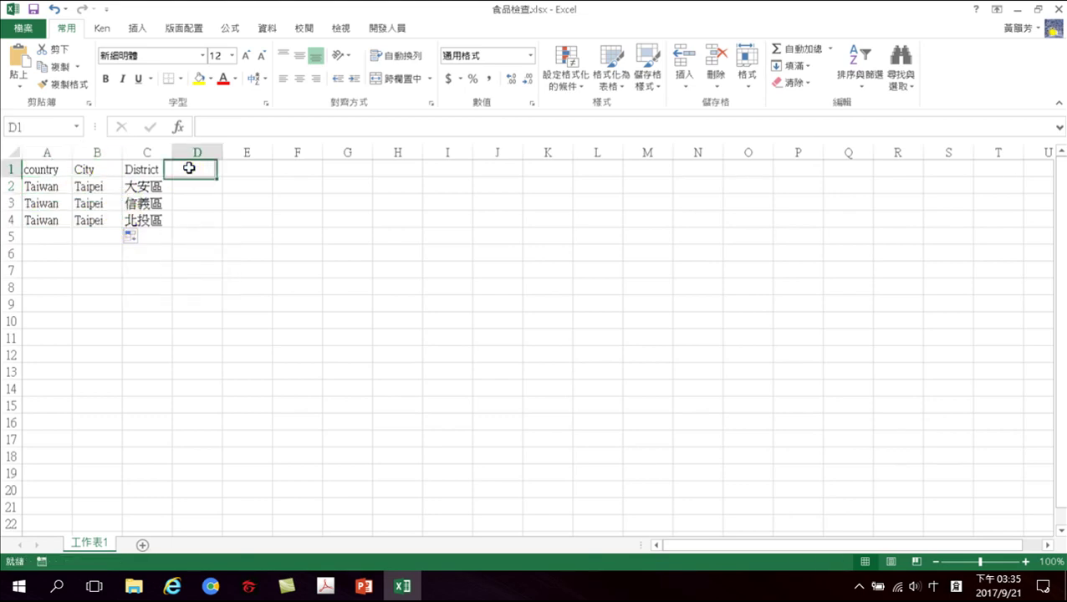
left_click(142, 184)
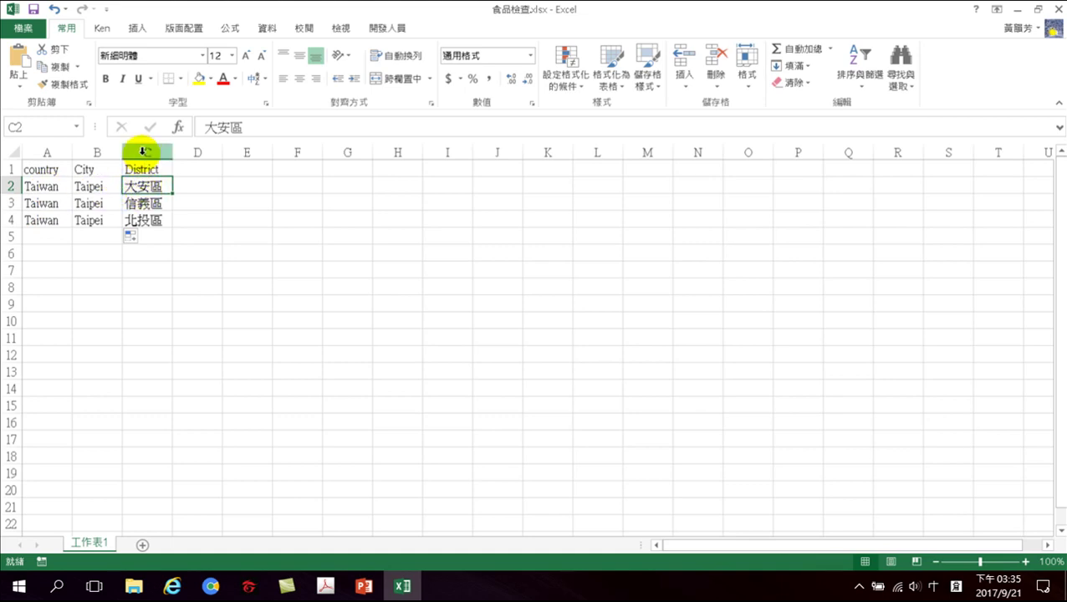
Enter the header 檢查數 in D1, beside District.
left_click(185, 169)
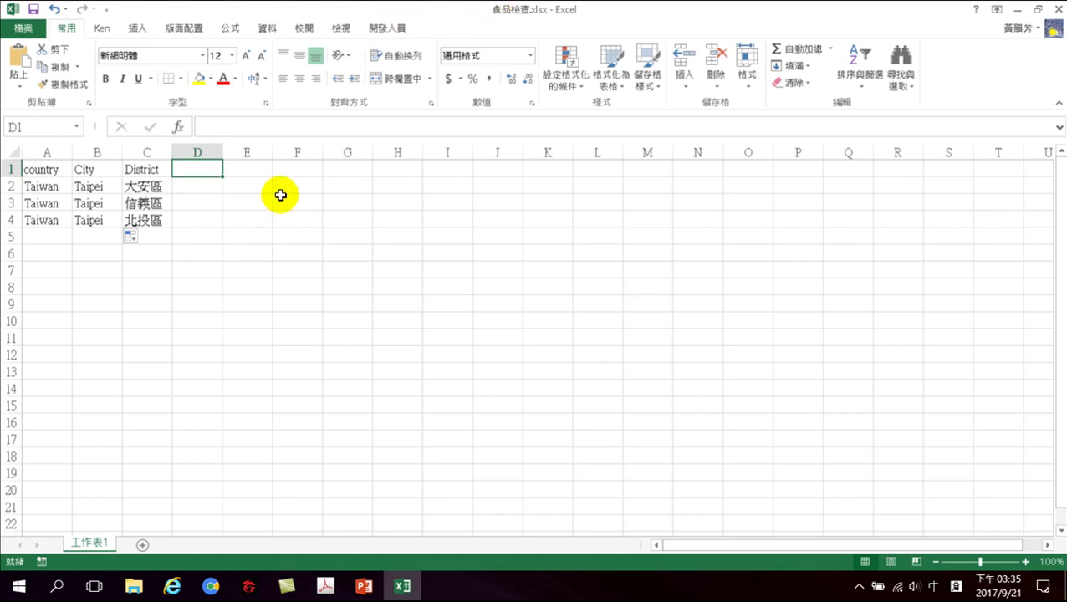
type("domo")
key("space")
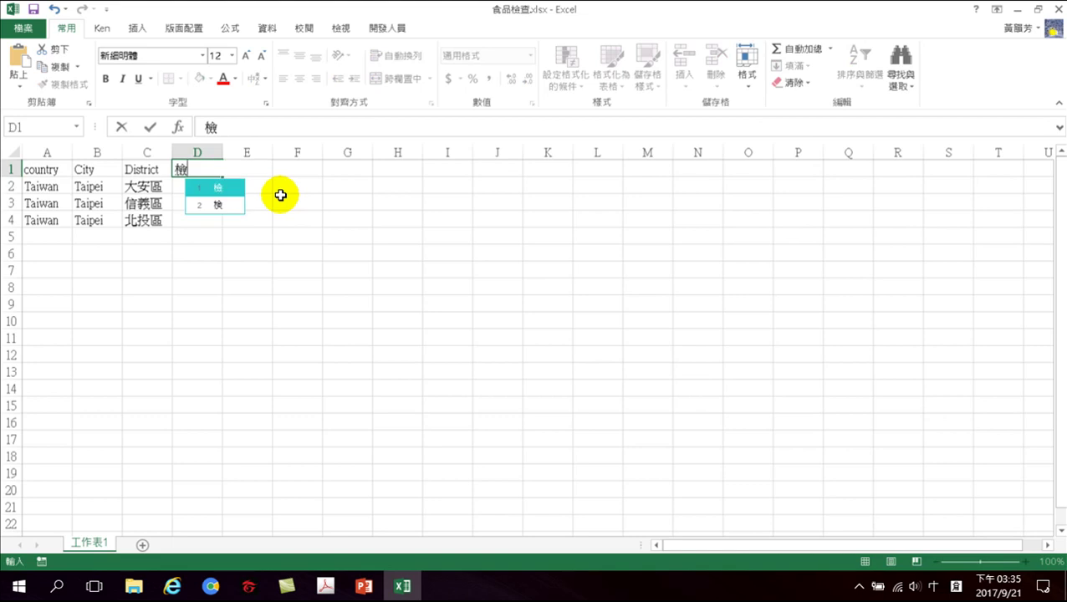
type("dam")
key("space")
type("lvok")
key("space")
key("Return")
key("Return")
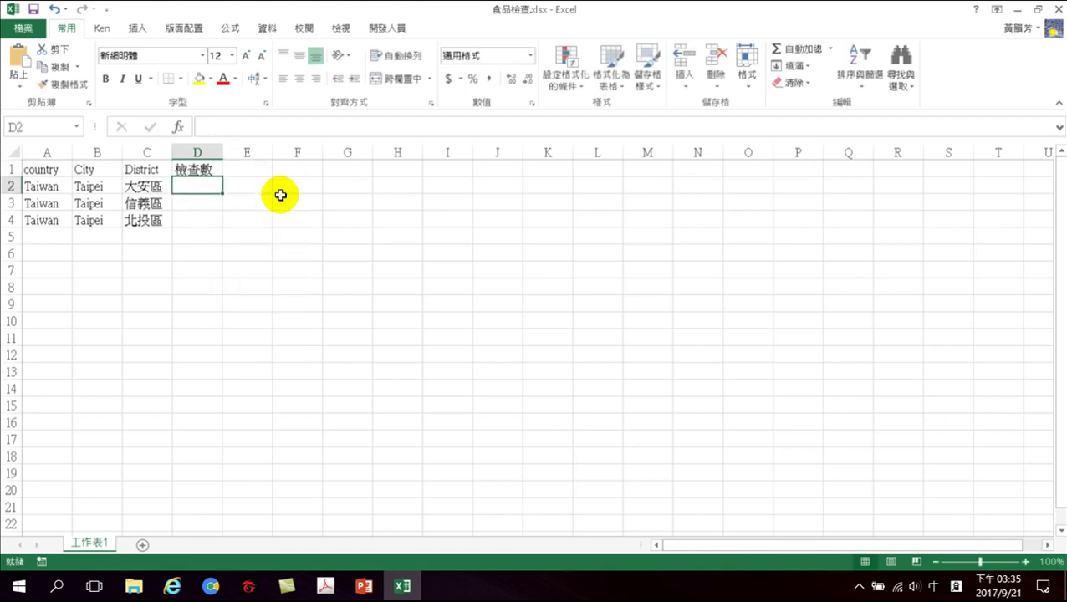
Fill the 檢查數 column with 100, 80 and 50 in D2 to D4.
type("1000")
key("BackSpace")
key("Return")
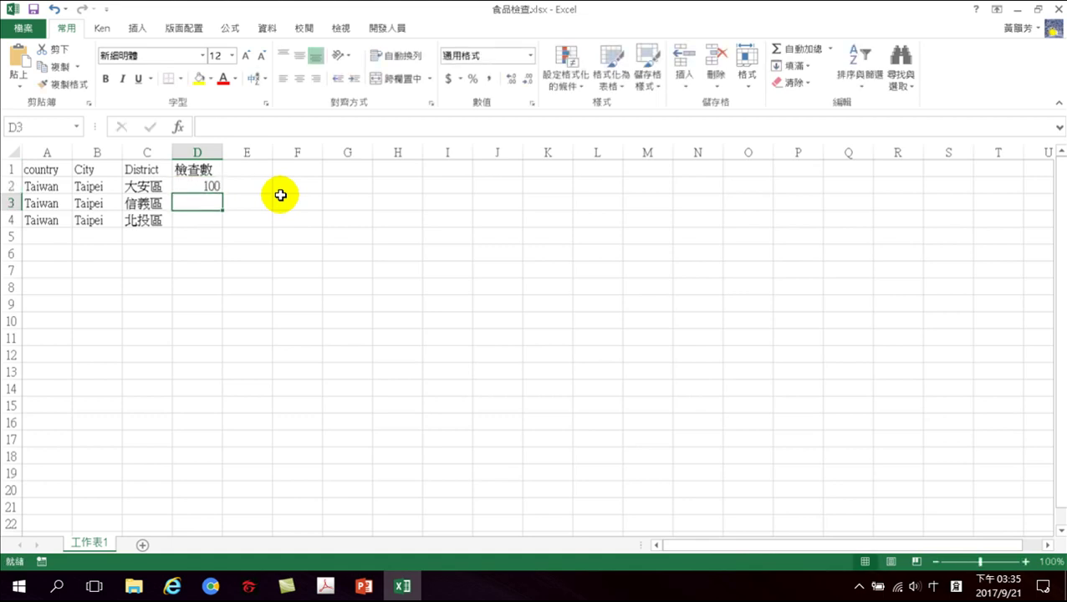
type("80")
key("Return")
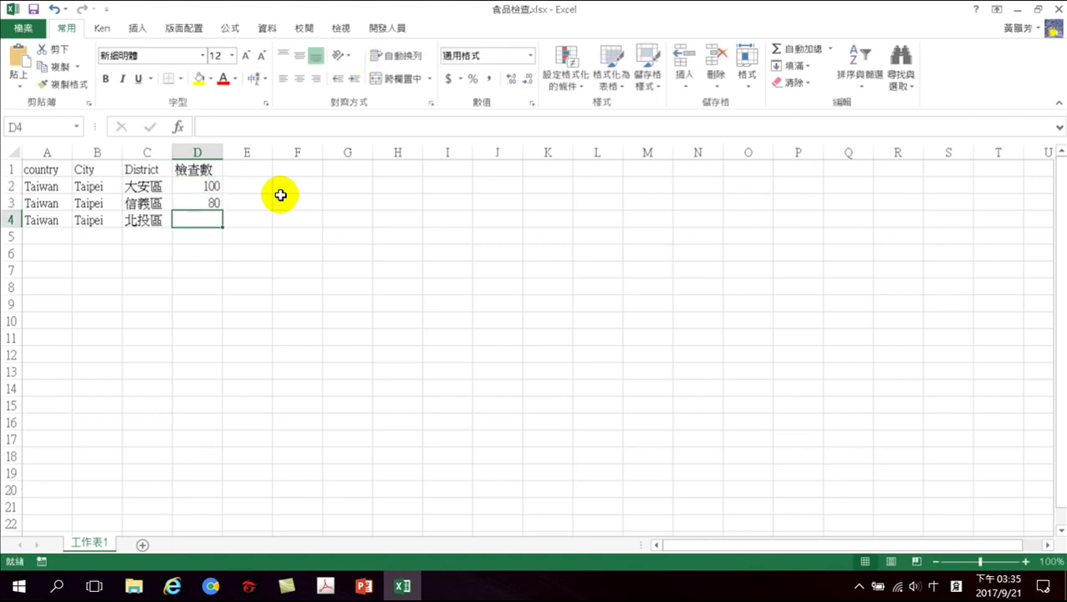
type("50")
key("Return")
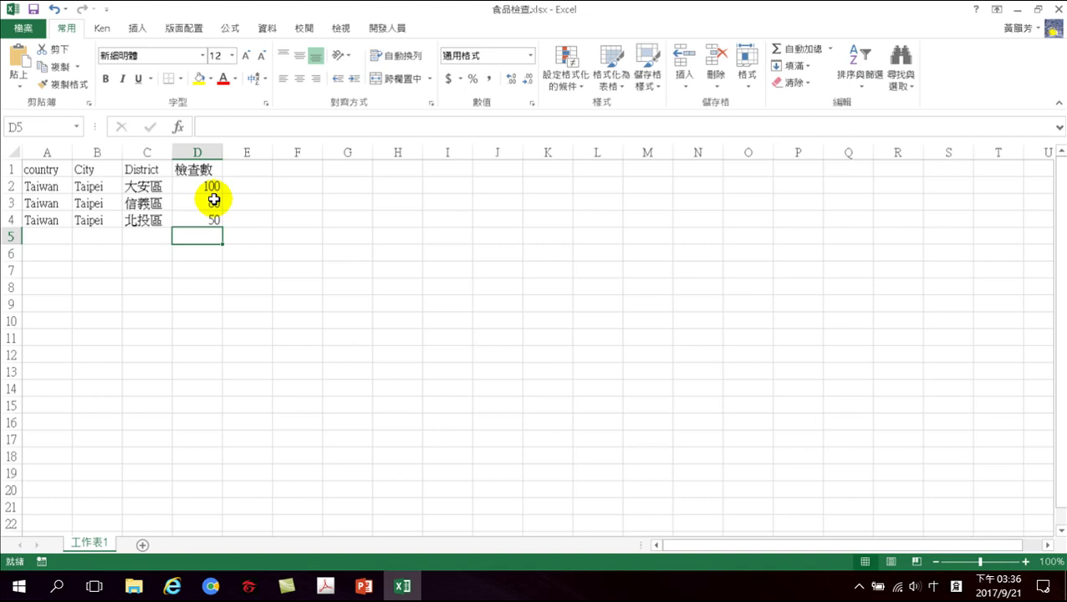
left_click(245, 171)
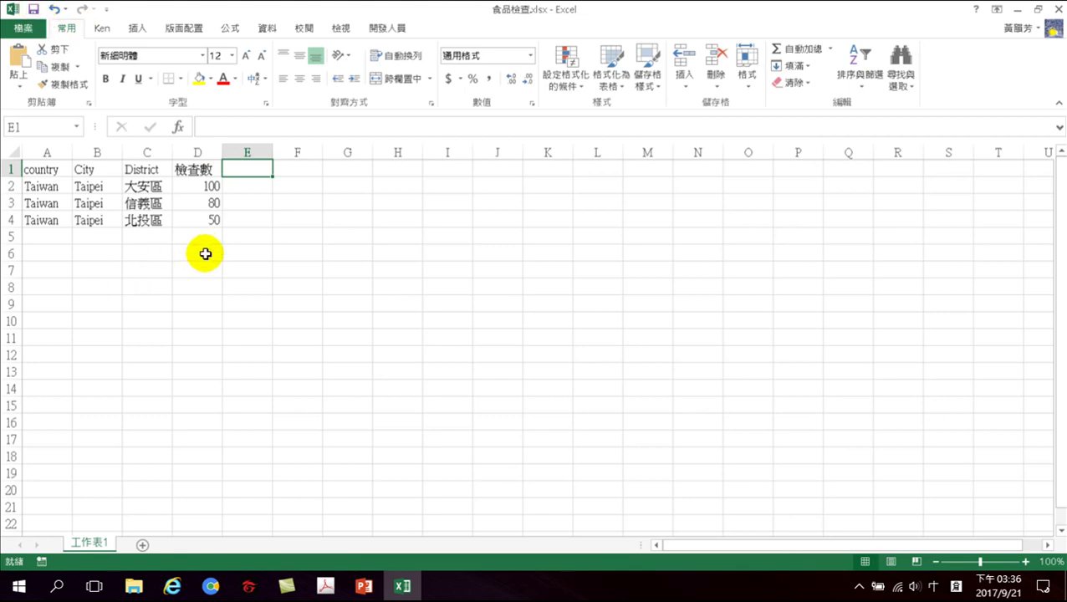
Enter the header 緯度 in E1, beside 檢查數.
mouse_move(320, 583)
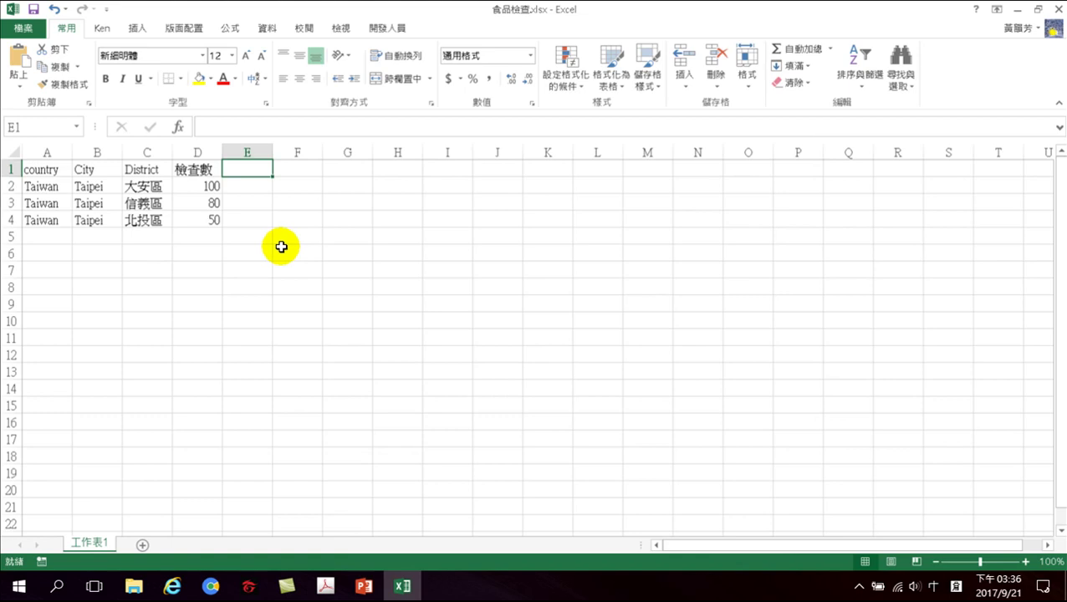
type("女火")
key("BackSpace")
key("BackSpace")
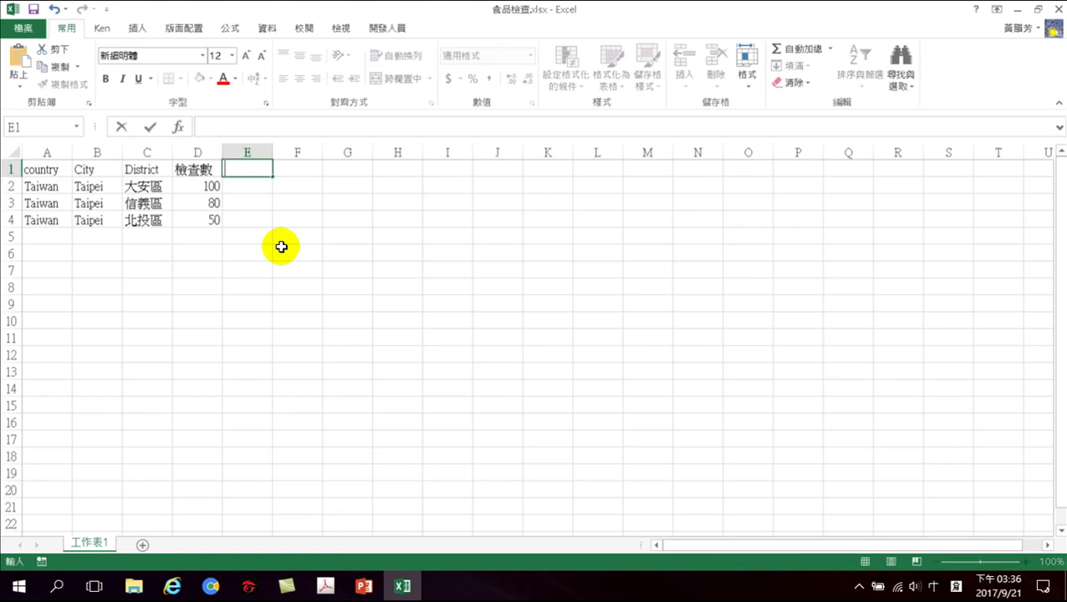
type("緯度")
key("Return")
Enter the header 經度 in F1, beside 緯度.
key("Up")
key("Right")
type("經")
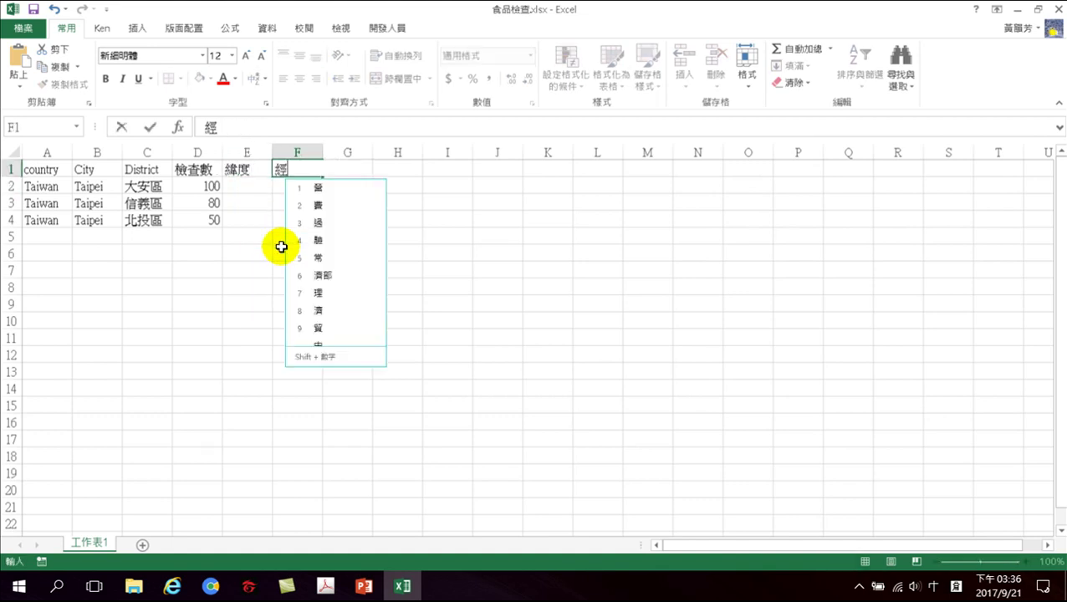
type("度")
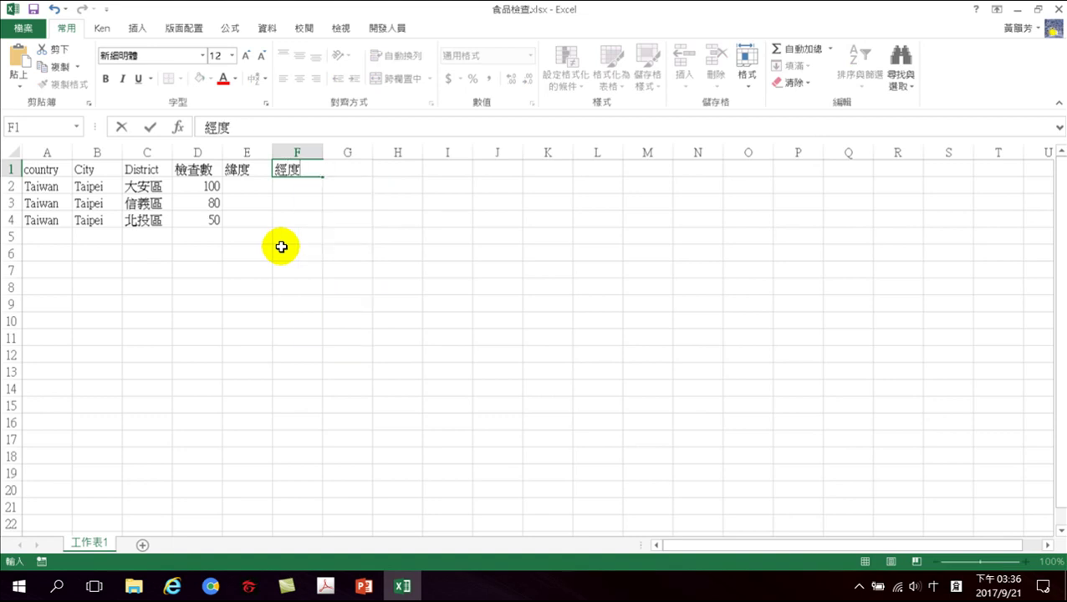
key("Return")
key("Left")
key("Left")
key("Right")
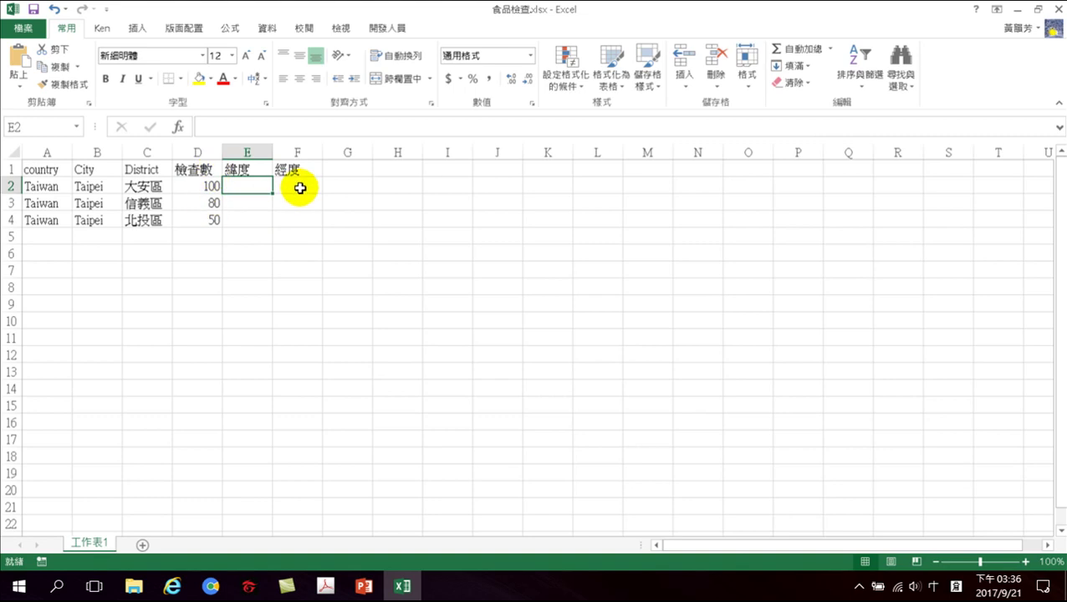
left_click(299, 189)
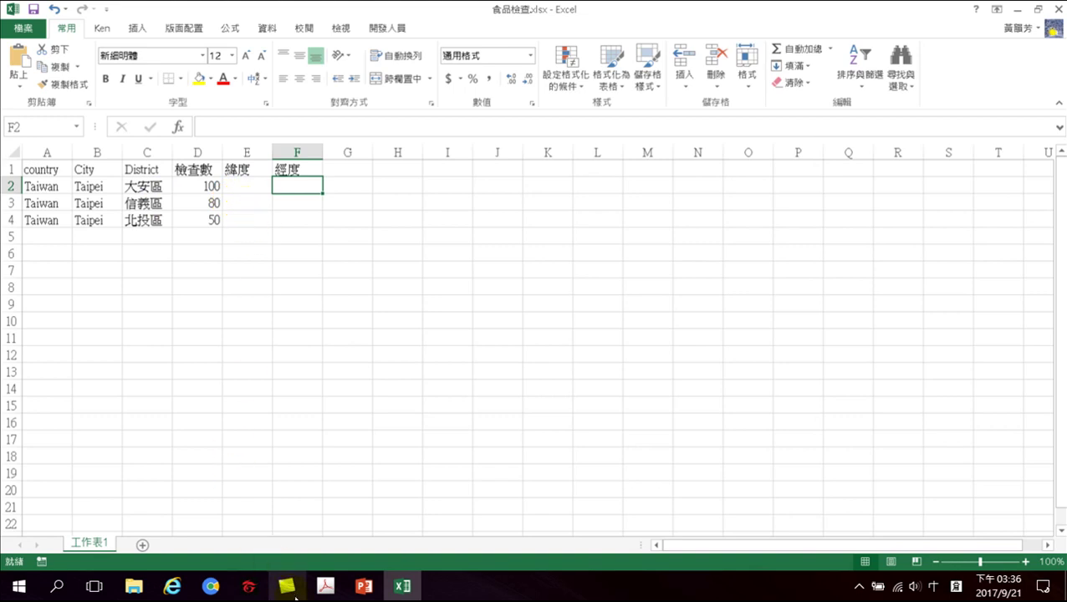
mouse_move(366, 588)
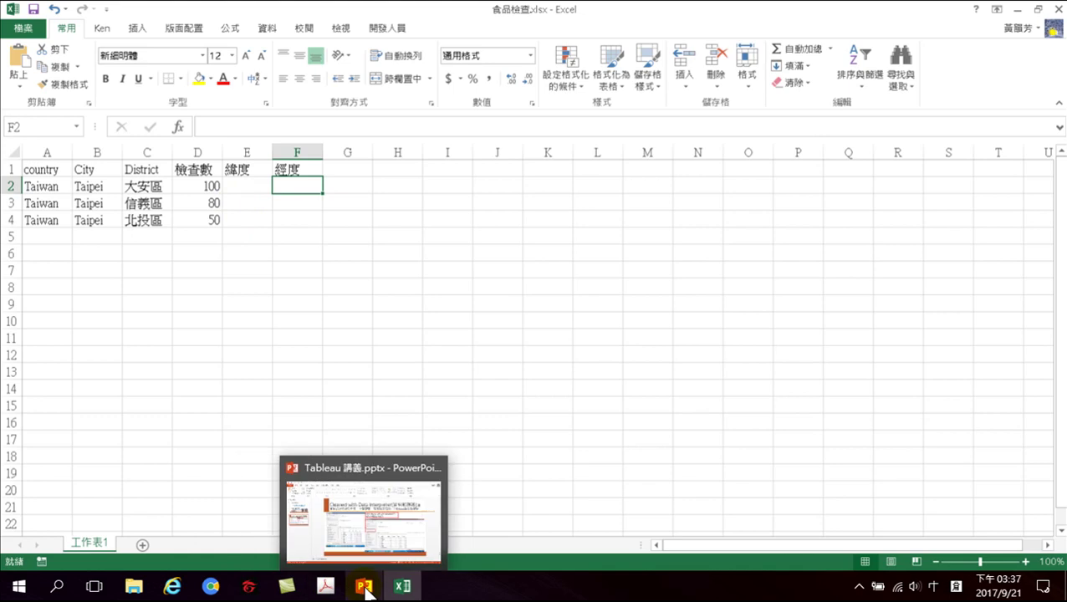
left_click(210, 587)
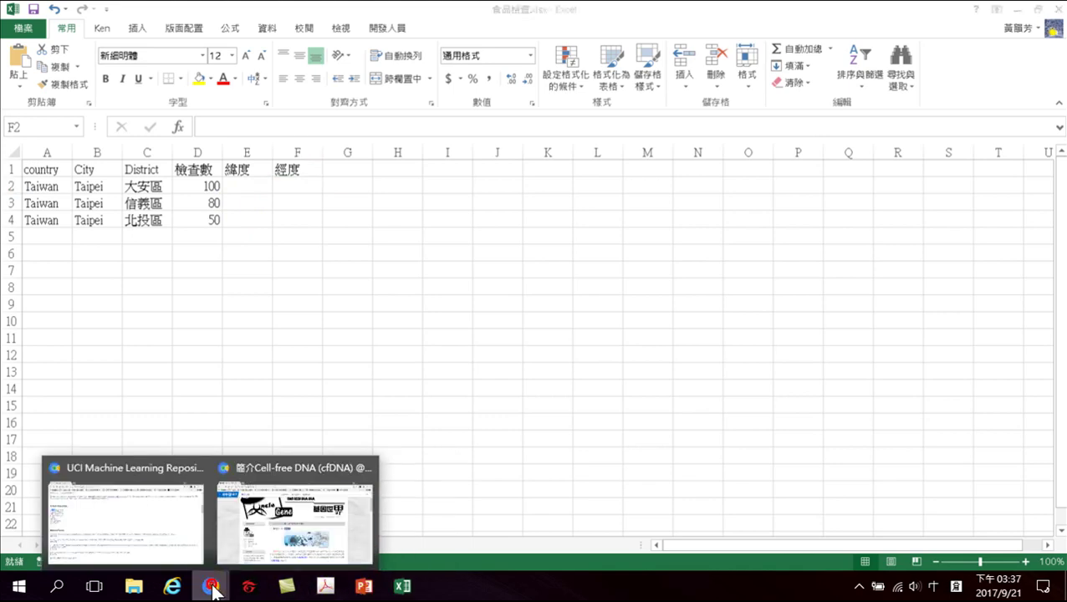
left_click(266, 550)
left_click(356, 37)
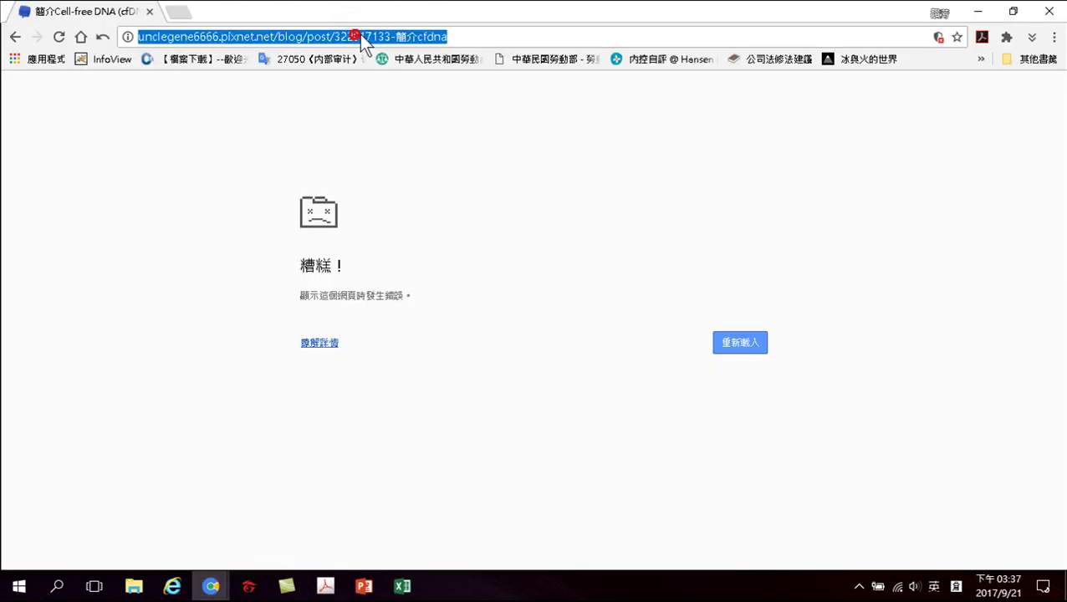
type("www.goo")
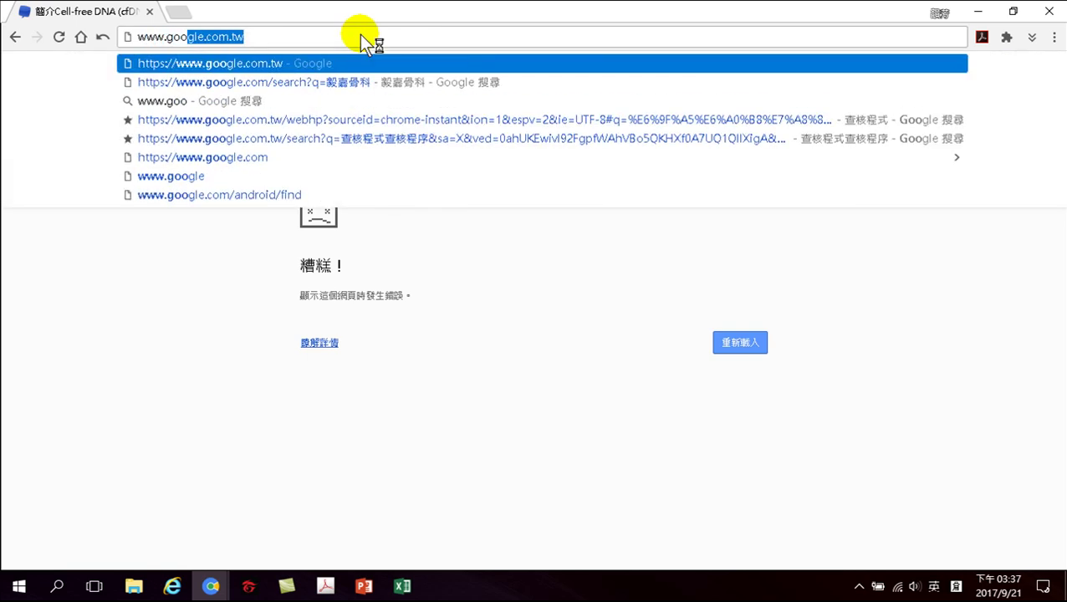
key("Return")
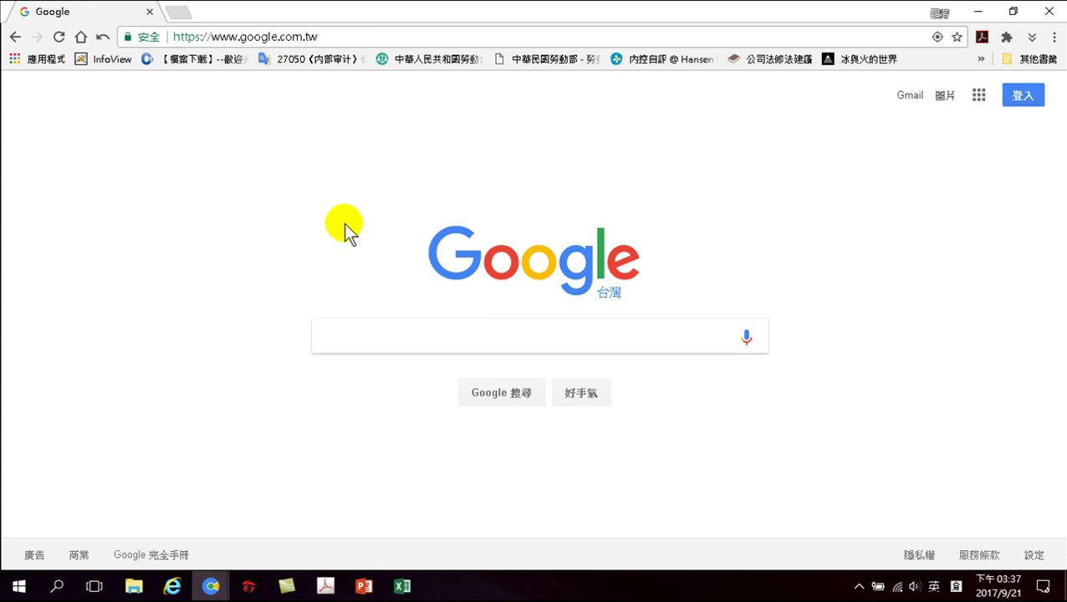
Enter 批次 as the first keyword in the Google search box, using Chinese input.
left_click(354, 333)
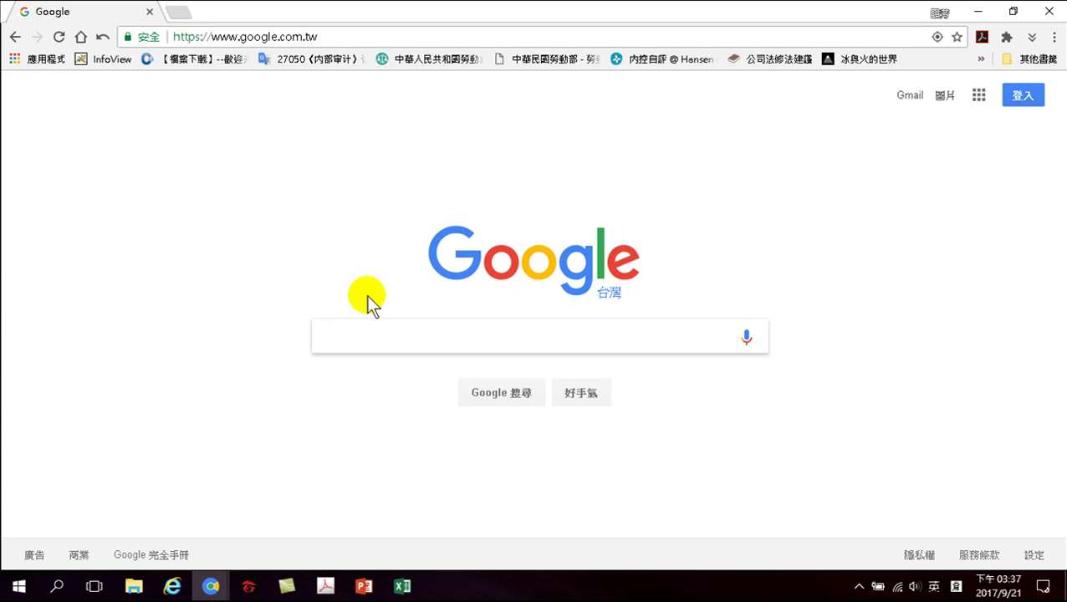
type("qp")
key("BackSpace")
key("BackSpace")
key("alt")
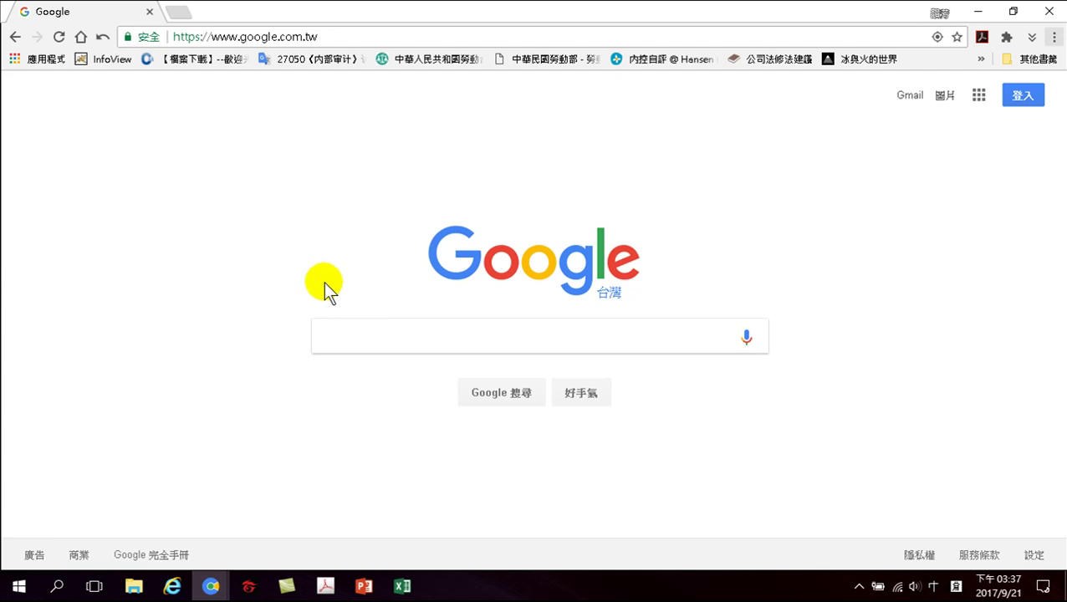
left_click(345, 331)
type("手心心手")
key("BackSpace")
key("BackSpace")
key("space")
type("1戈弓人")
key("space")
key("Down")
key("Page_Down")
key("shift")
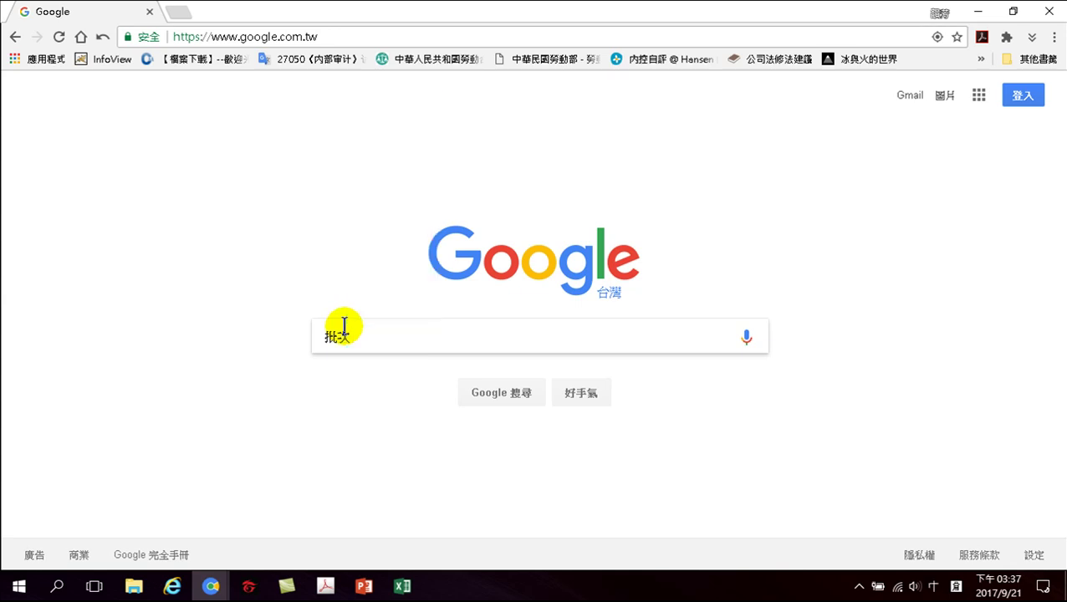
Complete the Google search as 批次 經緯度 地址 and open the result 輸入地址批次轉換經緯度小工具 from gps.uhooamber.com.
key("space")
type("1avfdmq")
key("space")
type("ite")
key("space")
key("Escape")
type("gp")
key("space")
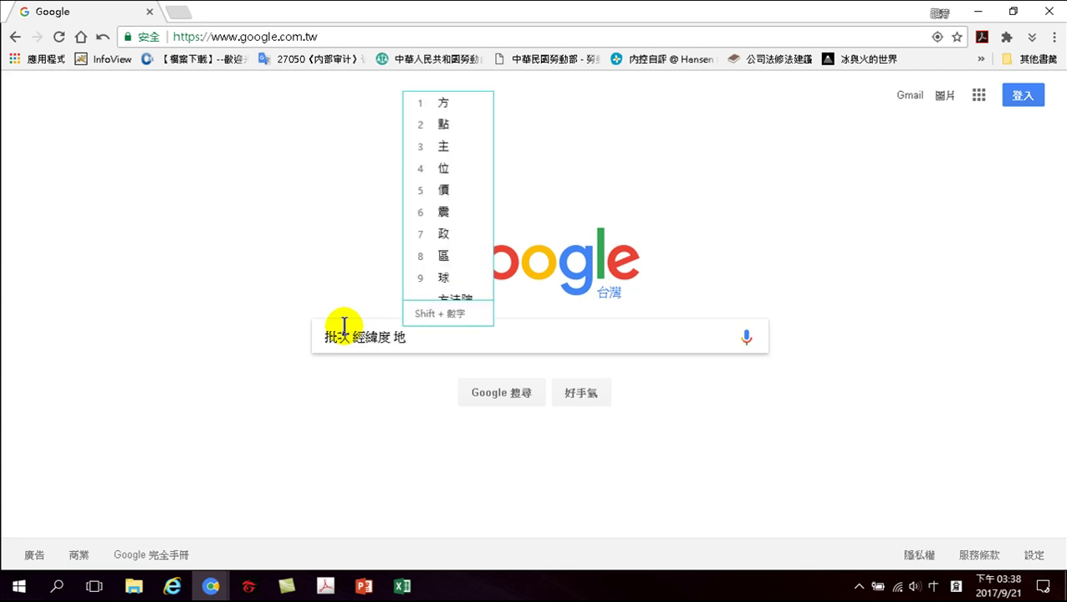
key("Escape")
type("gyl")
key("space")
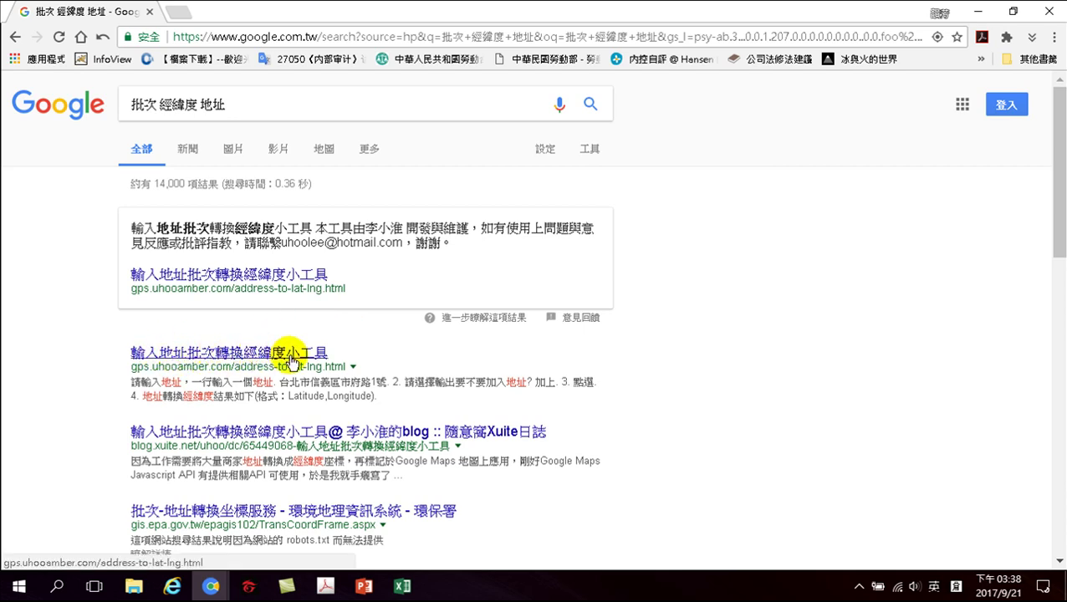
left_click(212, 353)
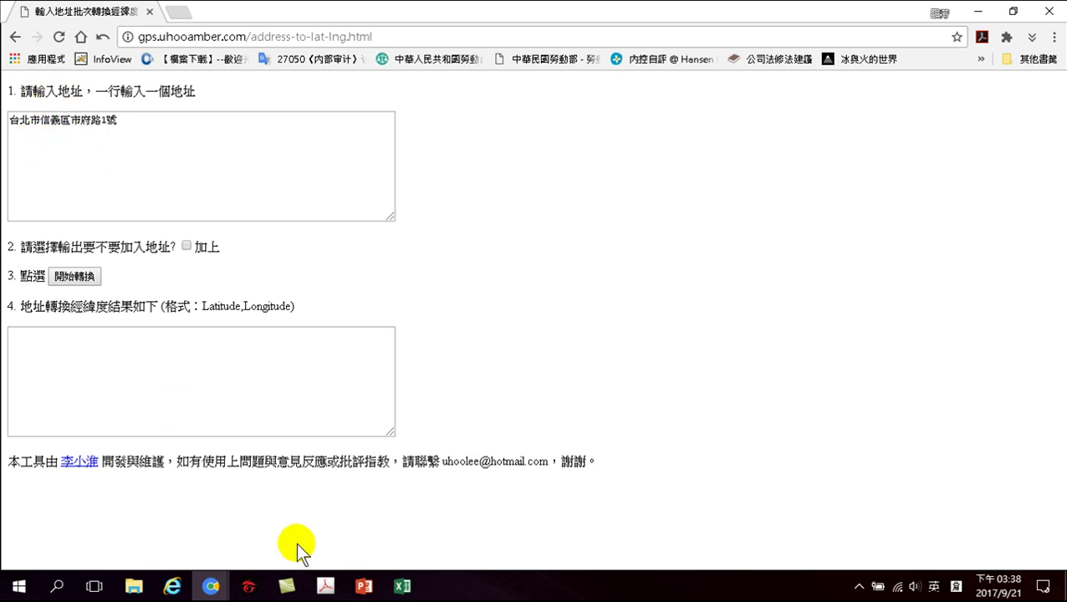
Switch back to the 食品檢查.xlsx workbook in Excel and replace the City values in B2 to B4 with 台北市.
mouse_move(405, 590)
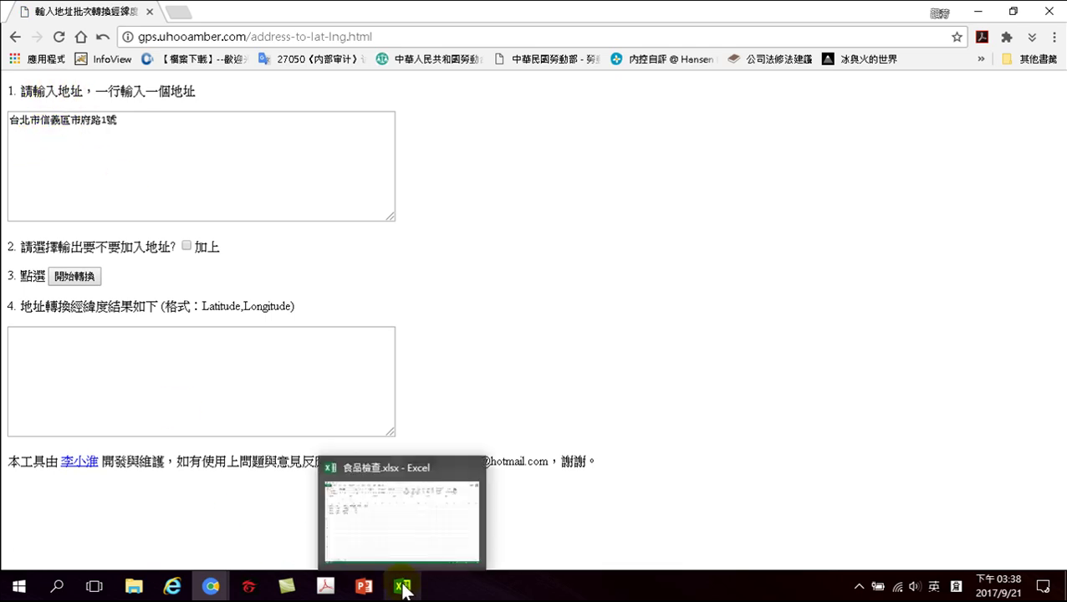
left_click(402, 590)
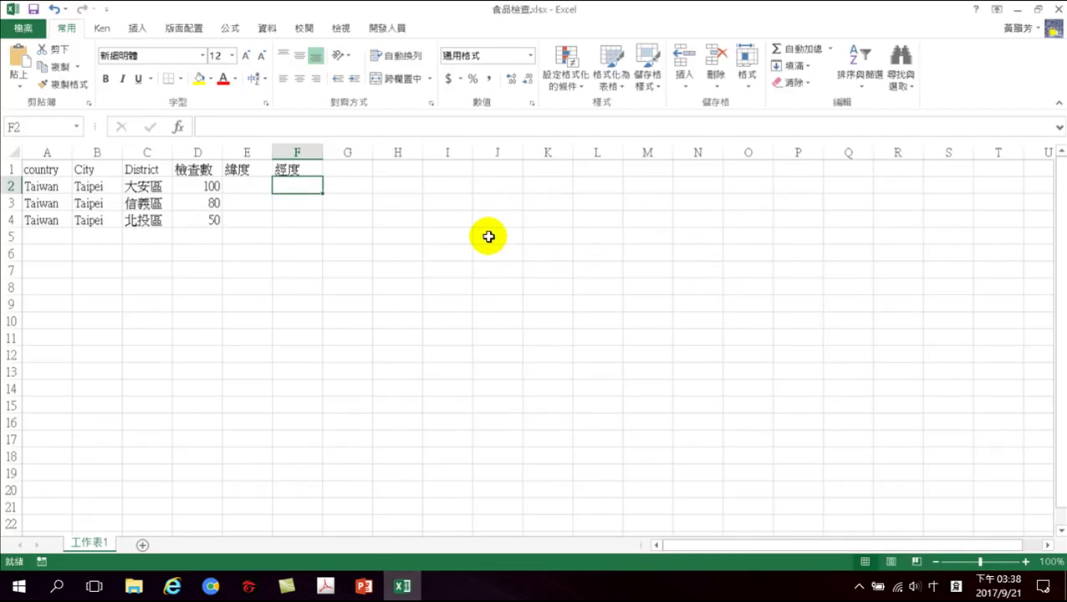
left_click(101, 186)
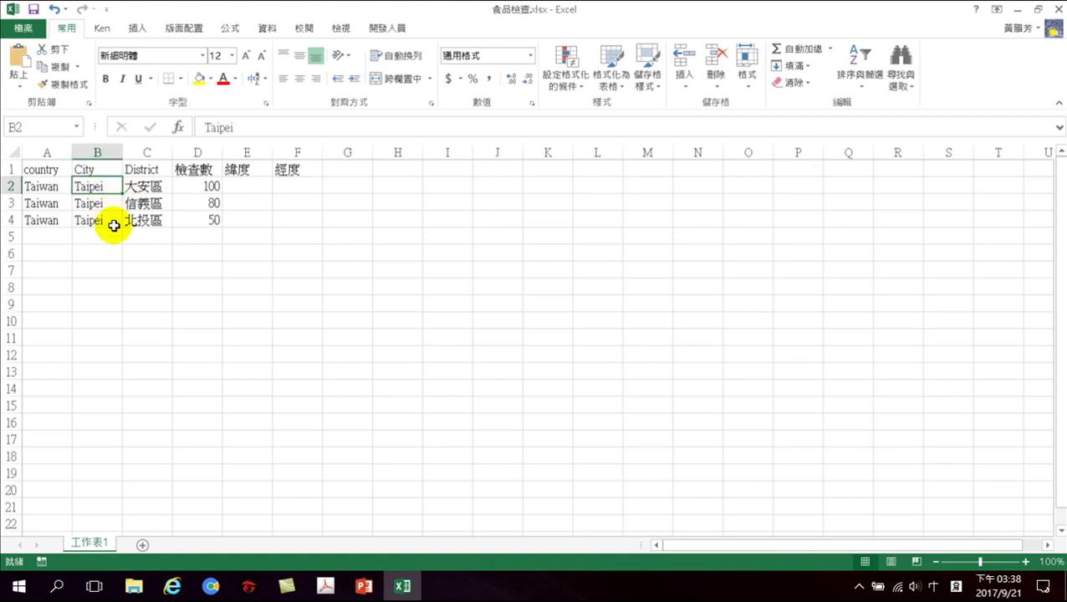
type("土")
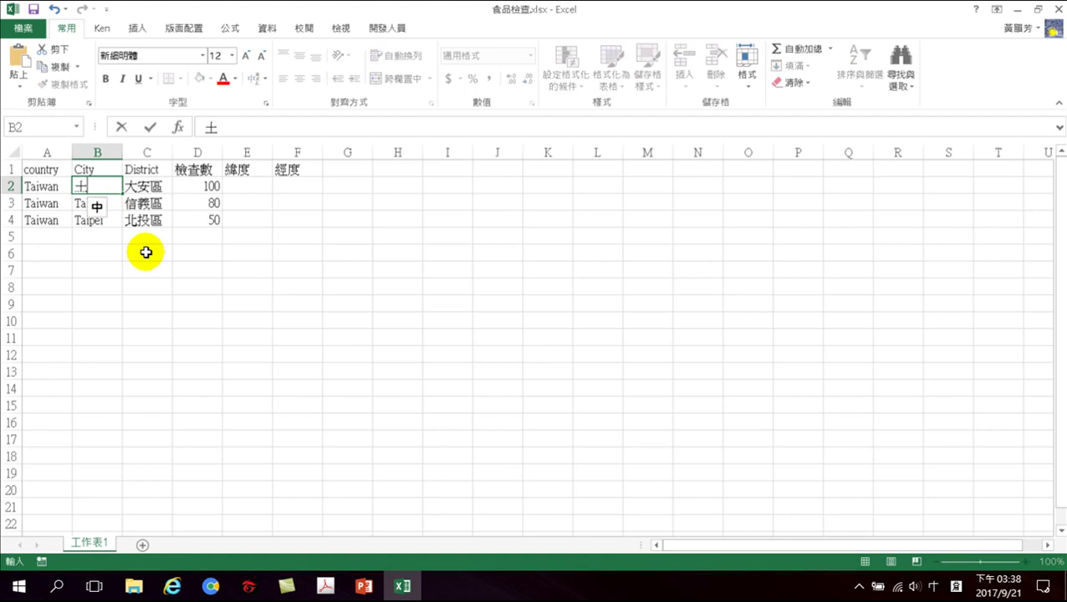
key("BackSpace")
type("台北")
type("市")
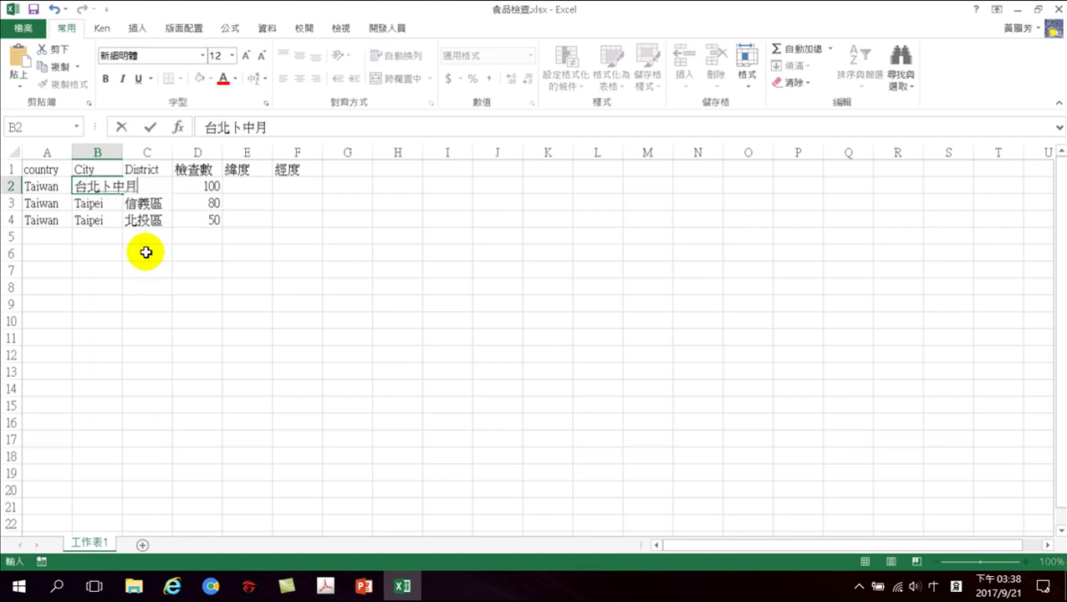
key("Return")
type("台北市")
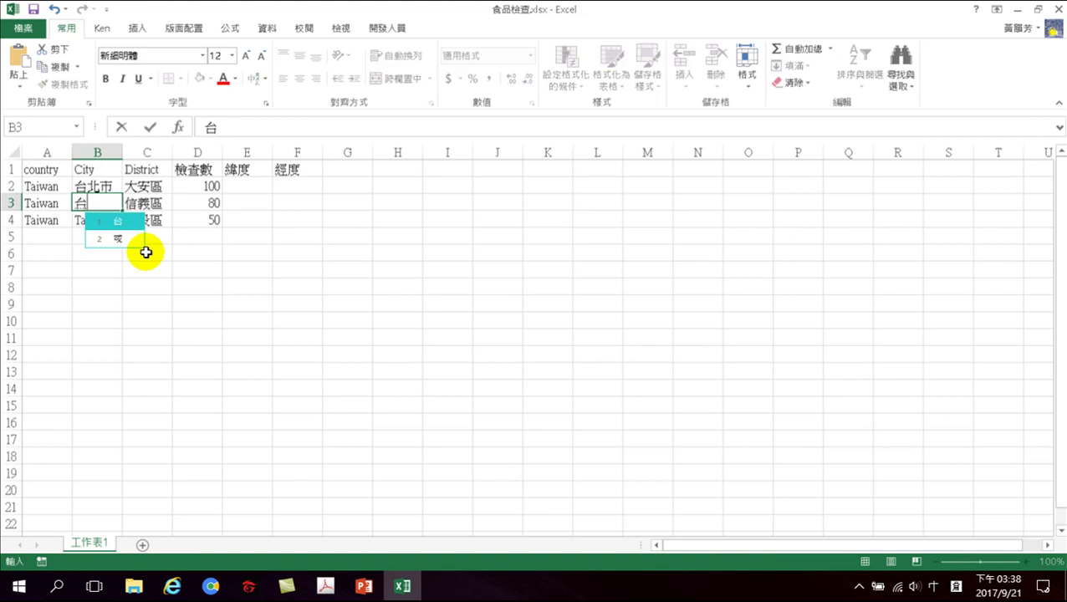
key("Escape")
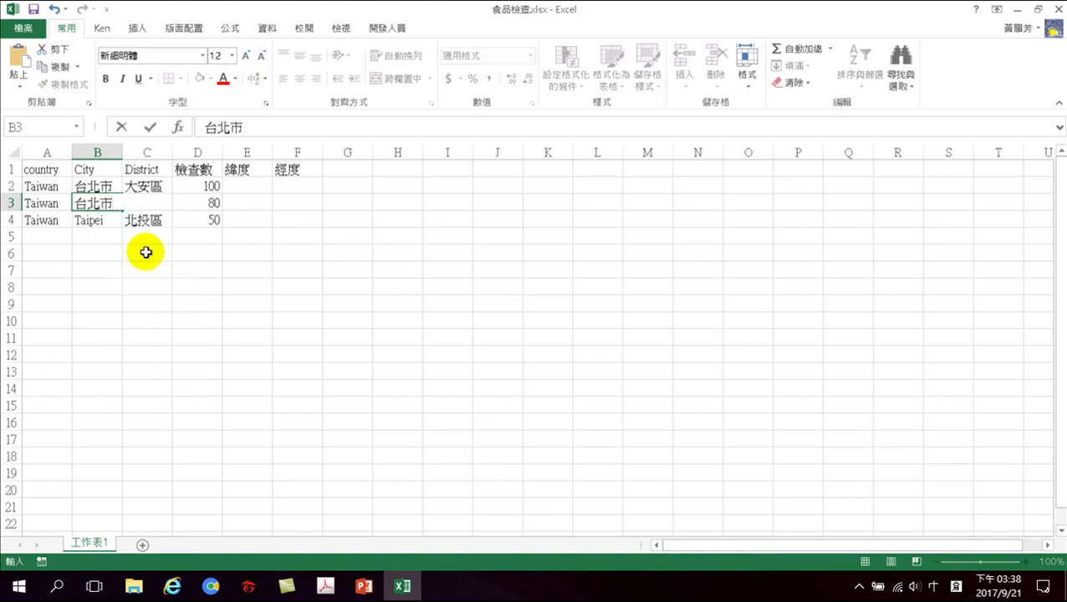
key("Return")
type("台北市")
key("Escape")
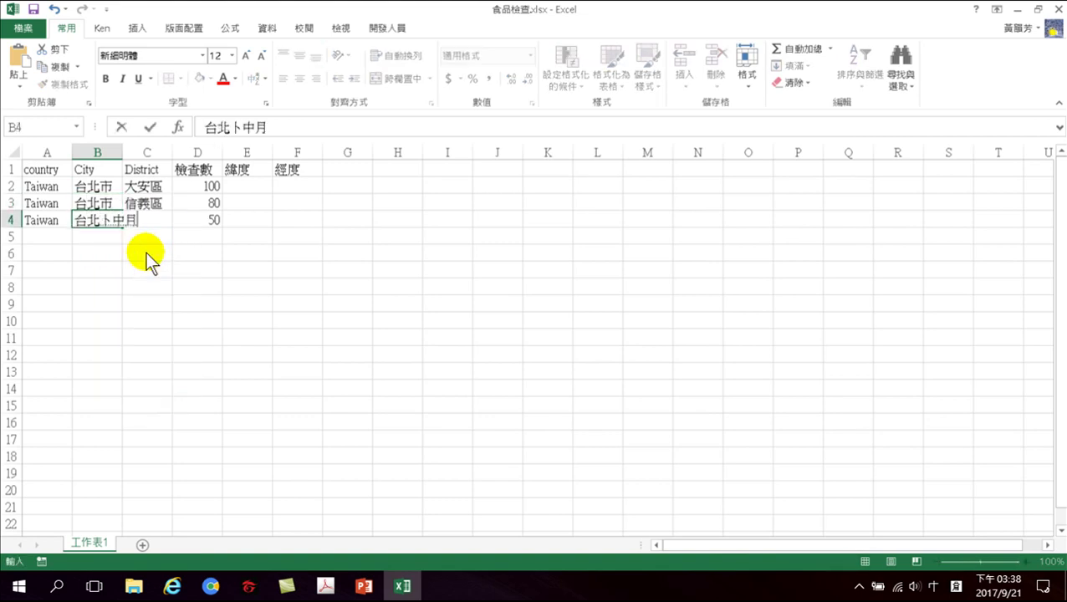
left_click(308, 184)
Enter the header 地址 in G1, beside 經度.
left_click(339, 173)
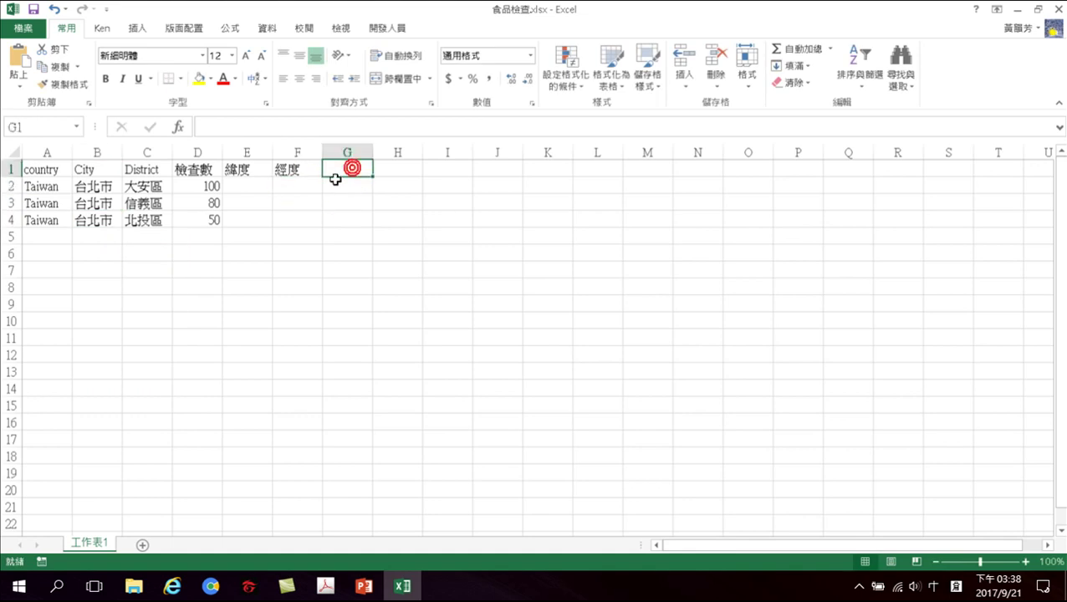
type("註")
type("ㄐㄕ")
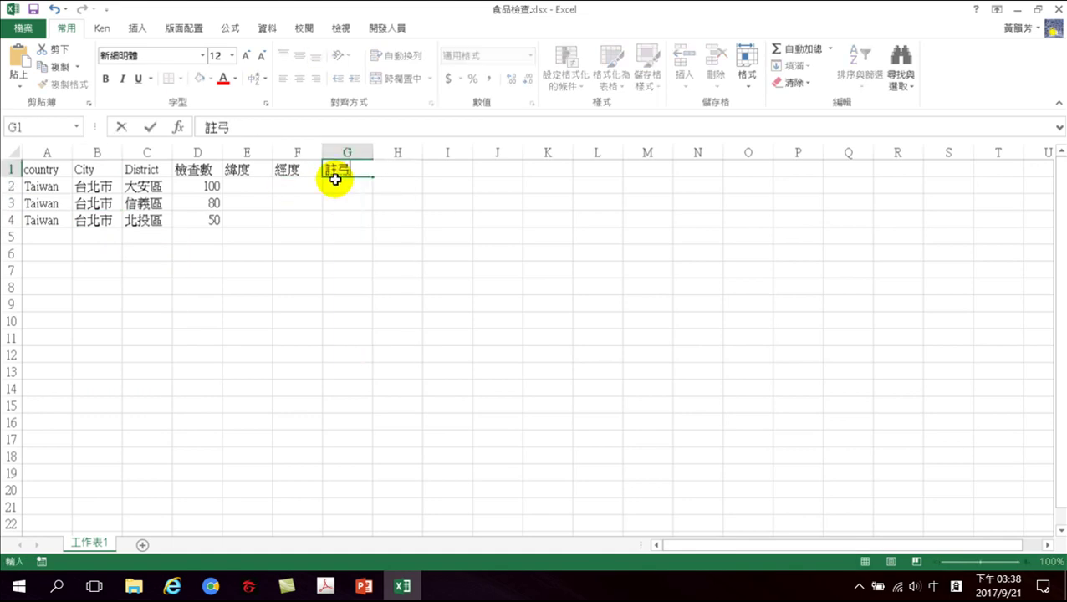
key("BackSpace")
key("BackSpace")
type("月尸竹手")
key("BackSpace")
key("BackSpace")
key("BackSpace")
key("BackSpace")
key("BackSpace")
type("地址")
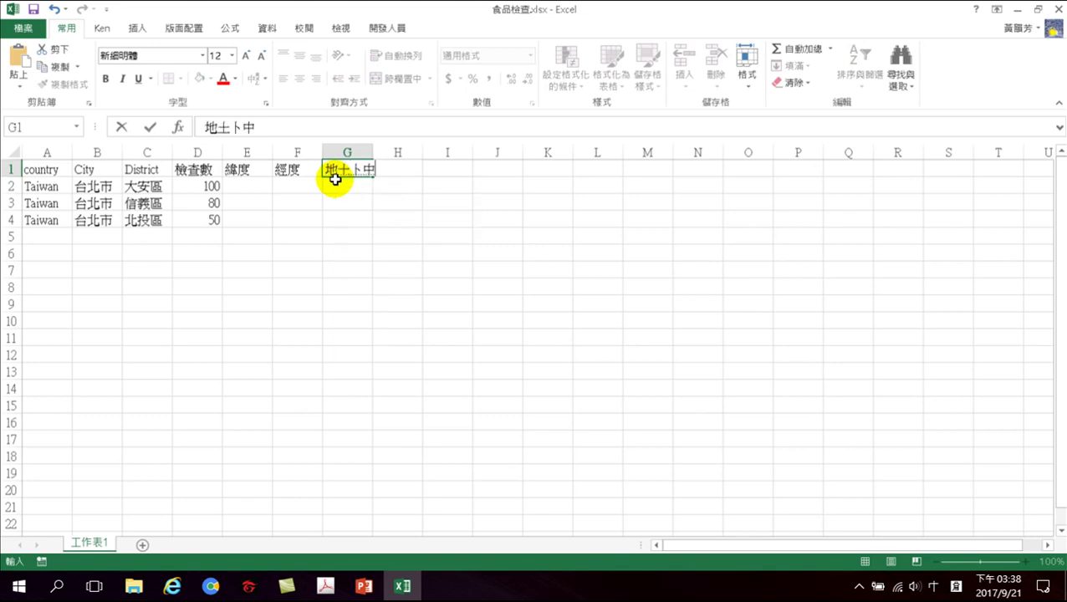
key("Return")
key("Return")
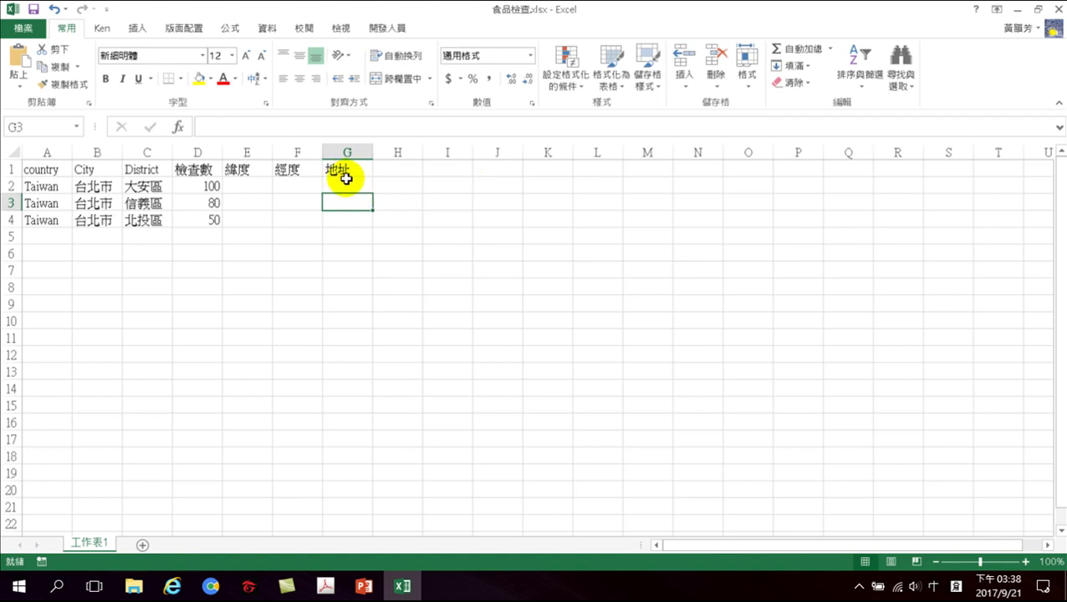
Enter the address 台北市大安區 in G2 and auto-fit the width of column G.
left_click(346, 184)
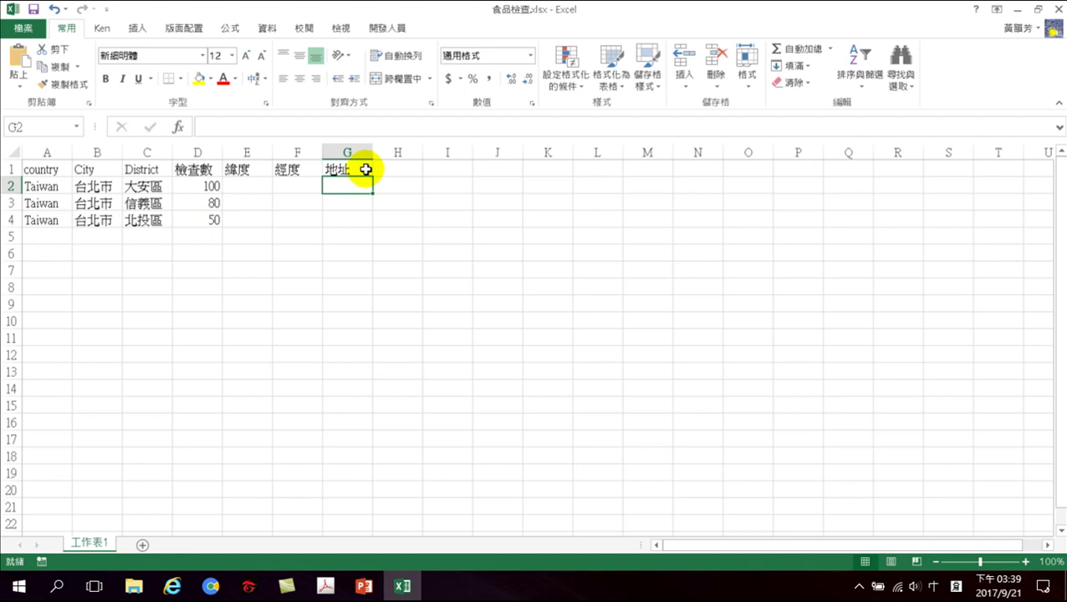
type("台北市")
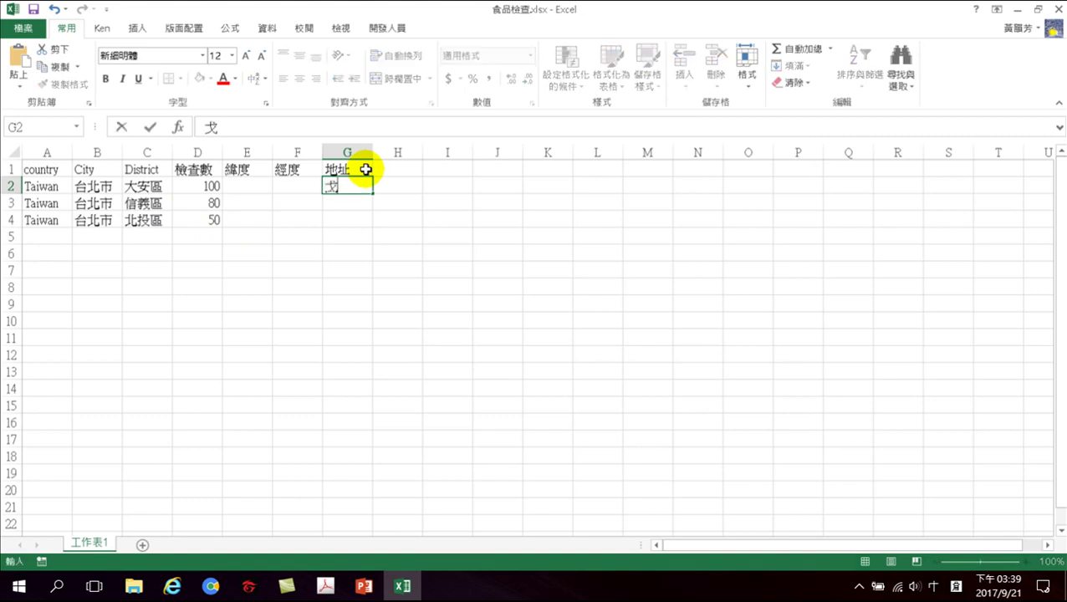
type("大安尸口")
key("space")
key("Return")
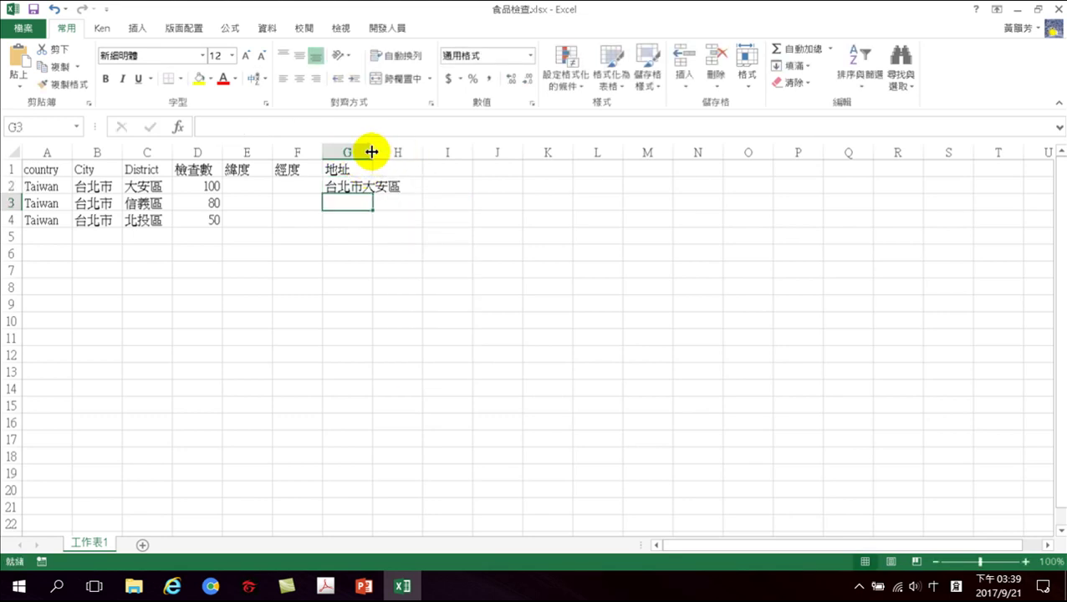
double_click(372, 151)
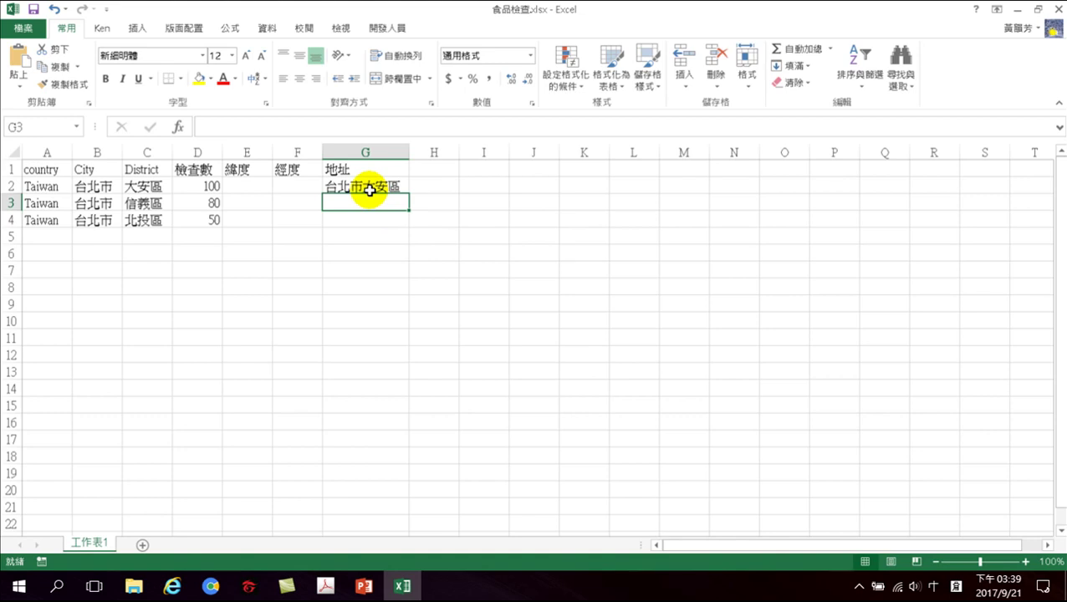
Flash Fill the 地址 column from G2 down to G4 following the city-plus-district pattern.
left_click_drag(369, 187, 370, 213)
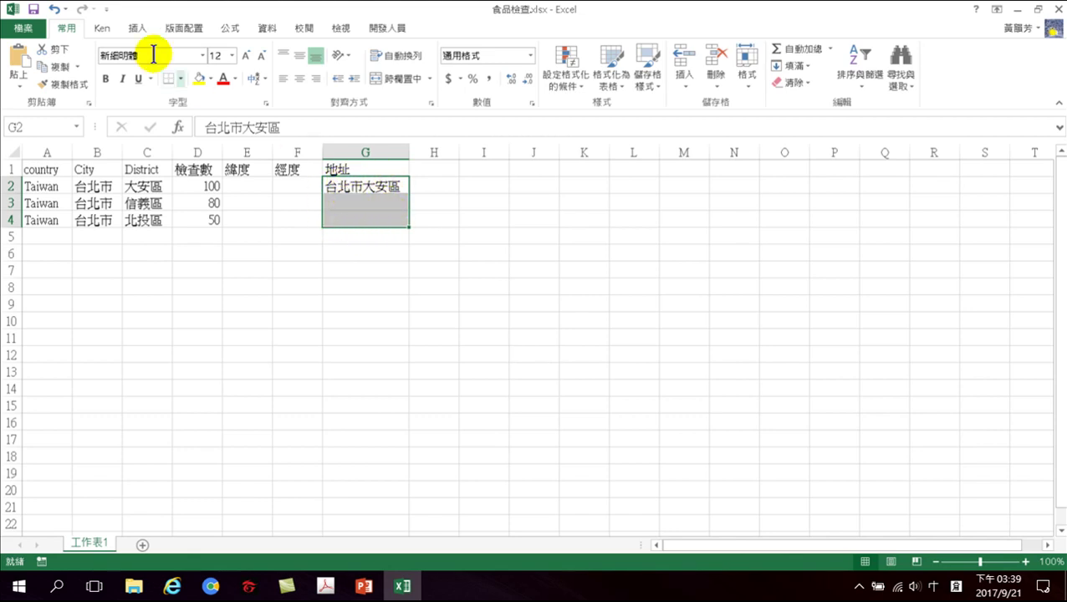
left_click(805, 64)
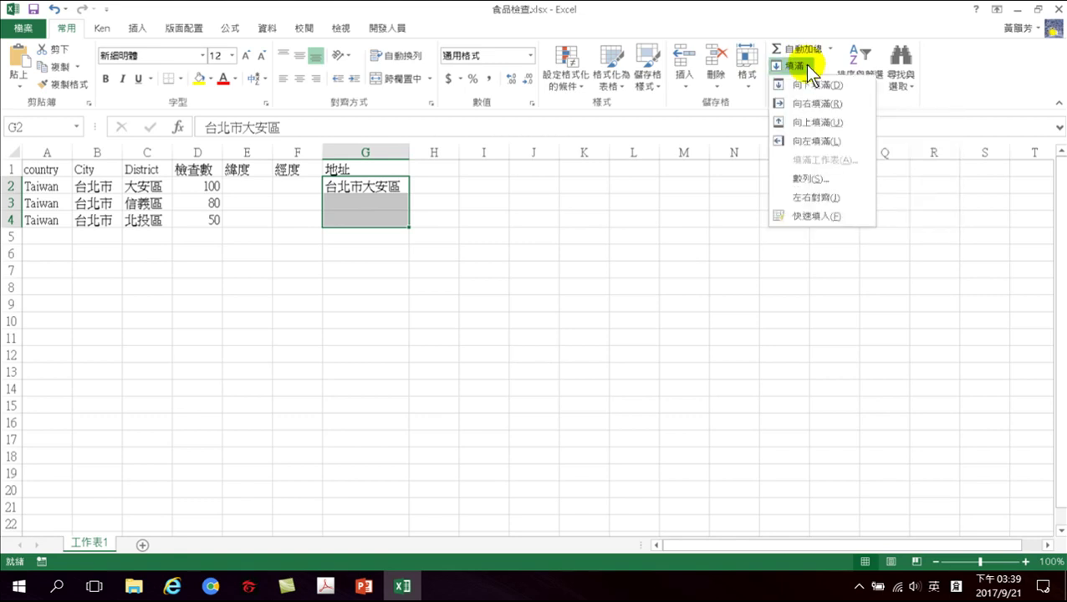
left_click(803, 214)
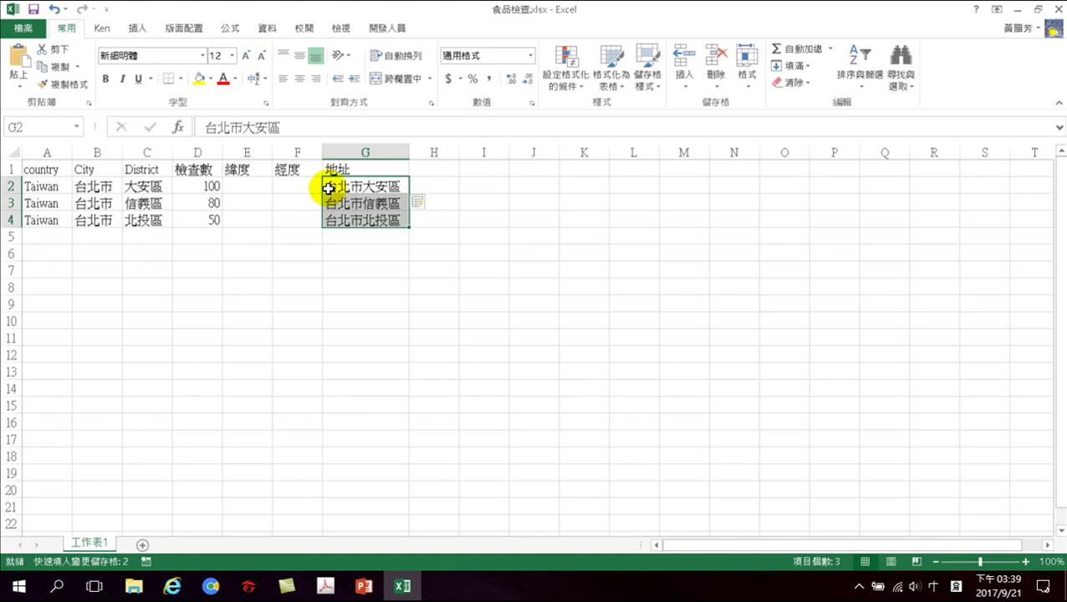
Copy the addresses in G2 to G4 and switch to the 輸入地址批次轉換經緯度小工具 page in the browser.
right_click(381, 217)
left_click(415, 243)
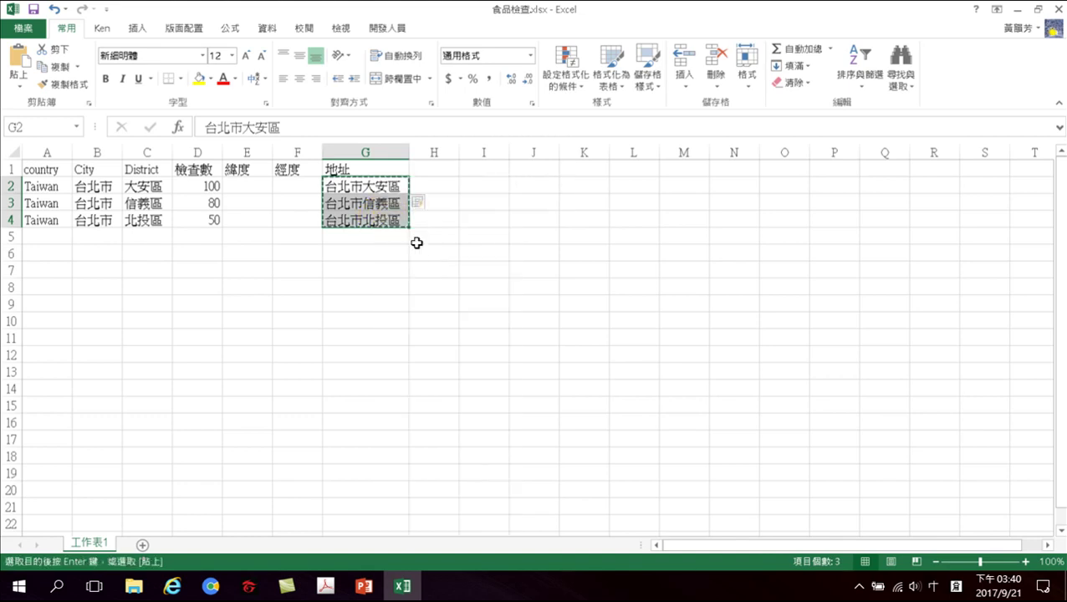
mouse_move(399, 590)
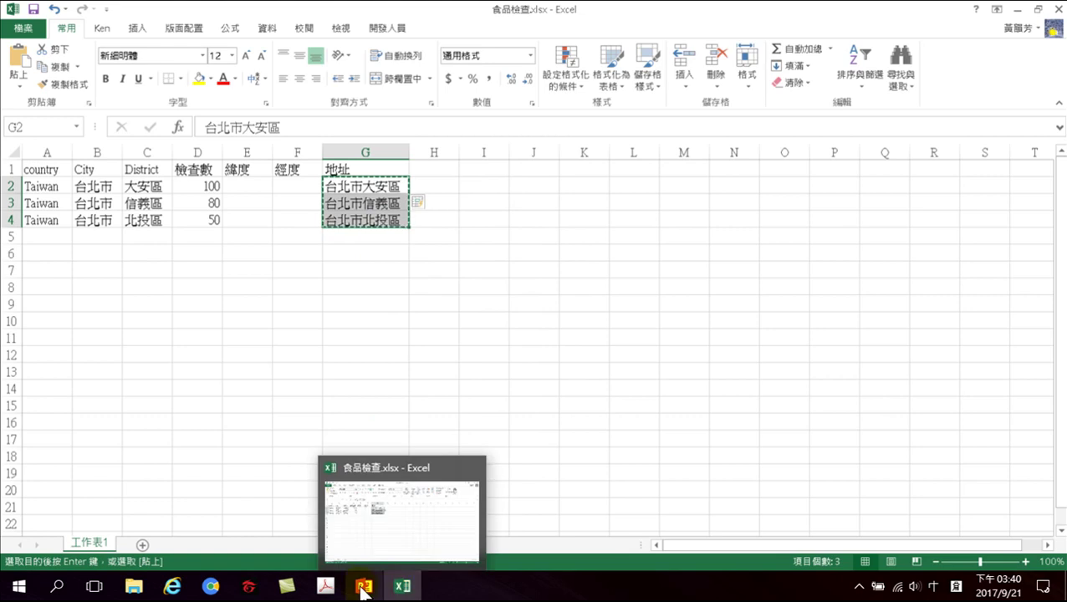
left_click(211, 589)
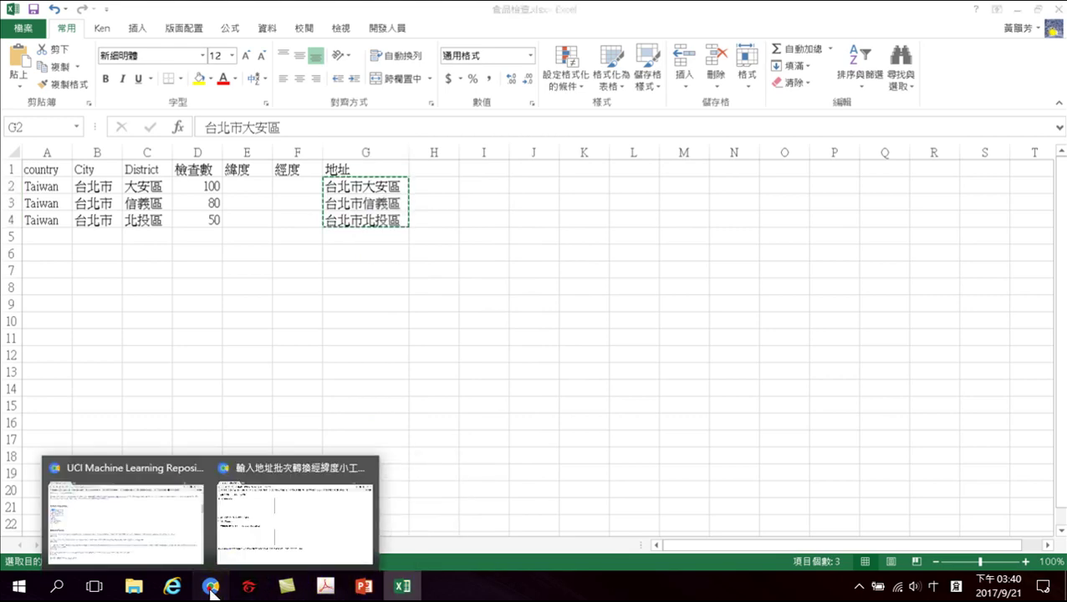
left_click(261, 522)
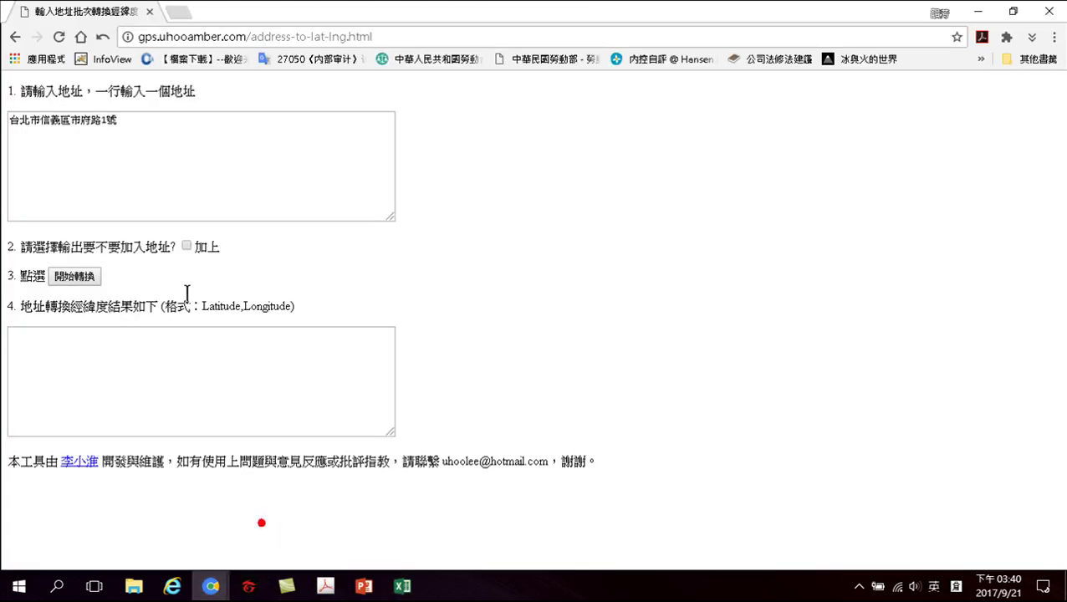
Replace the sample address in the converter's address box with the copied addresses and start the conversion.
left_click(143, 127)
key("ctrl+a")
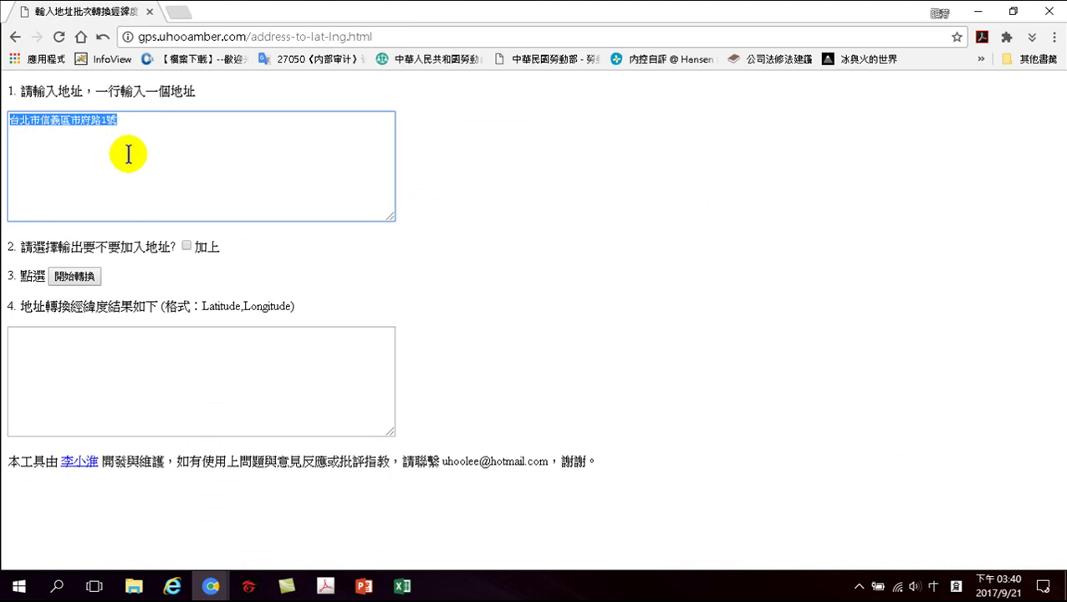
key("ctrl+v")
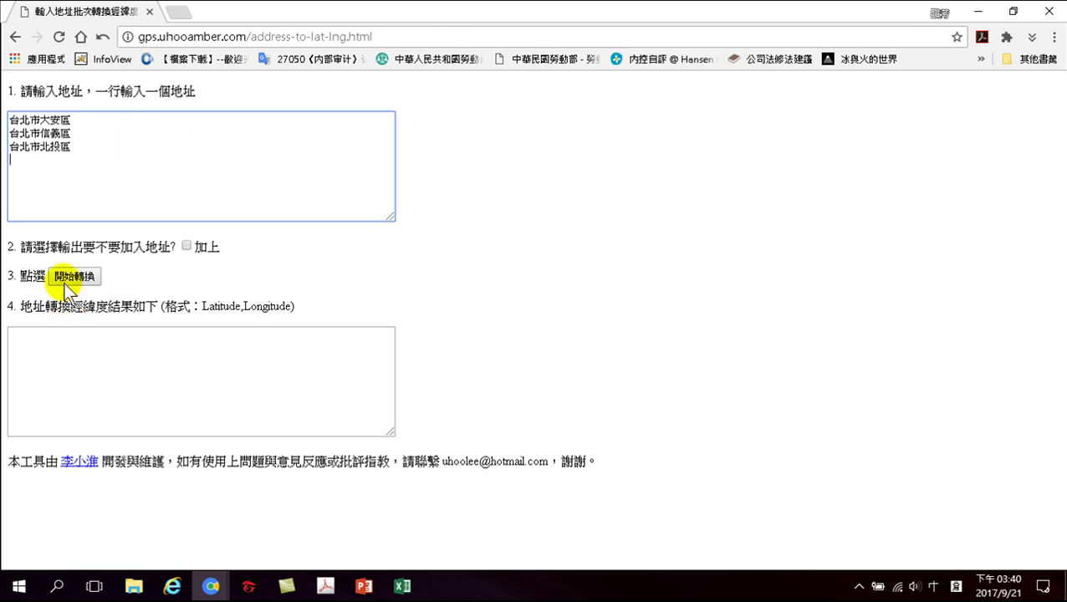
left_click(73, 274)
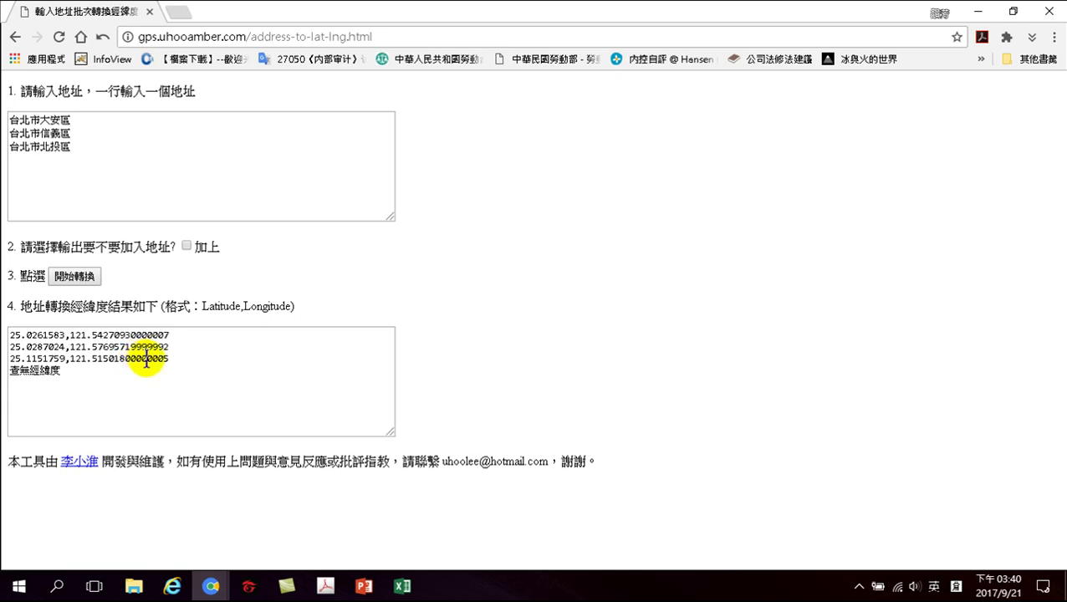
Copy the three latitude and longitude result lines, leaving out 查無經緯度, and switch back to the 食品檢查.xlsx workbook in Excel.
left_click_drag(169, 358, 7, 334)
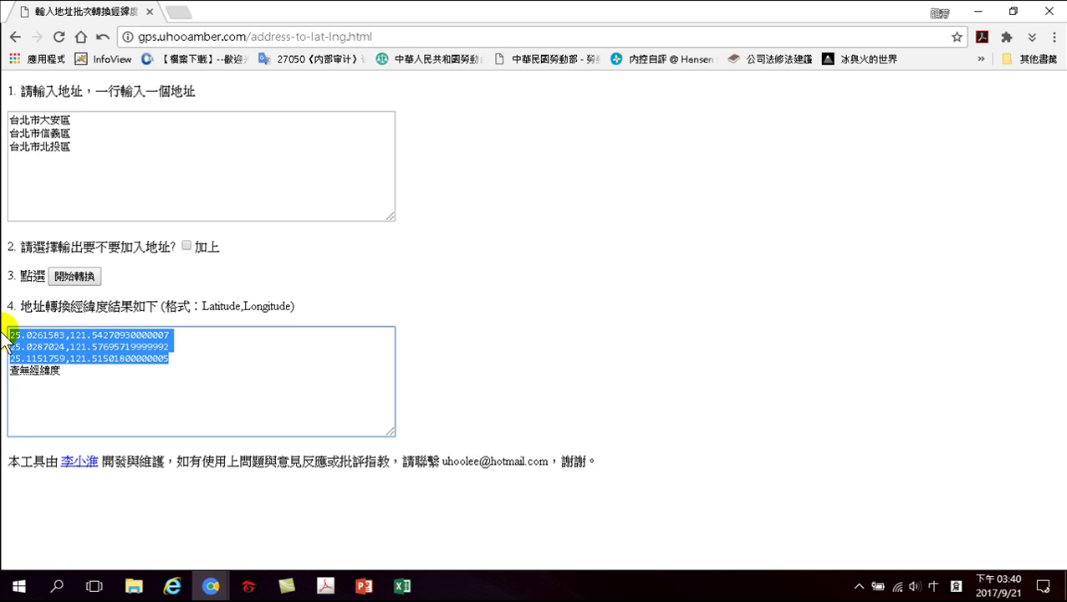
right_click(65, 345)
left_click(126, 128)
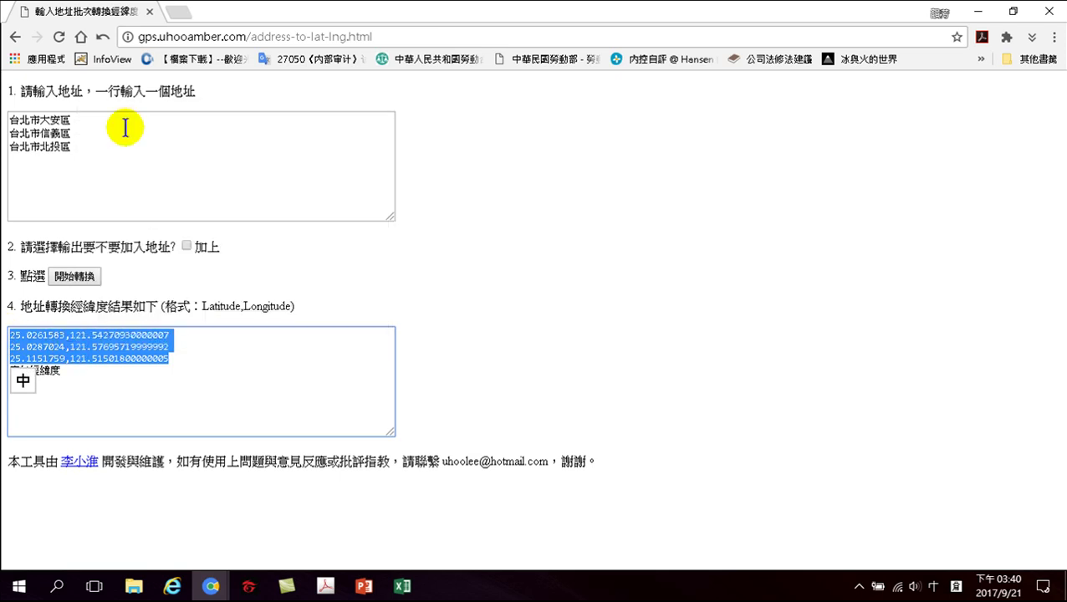
left_click(402, 585)
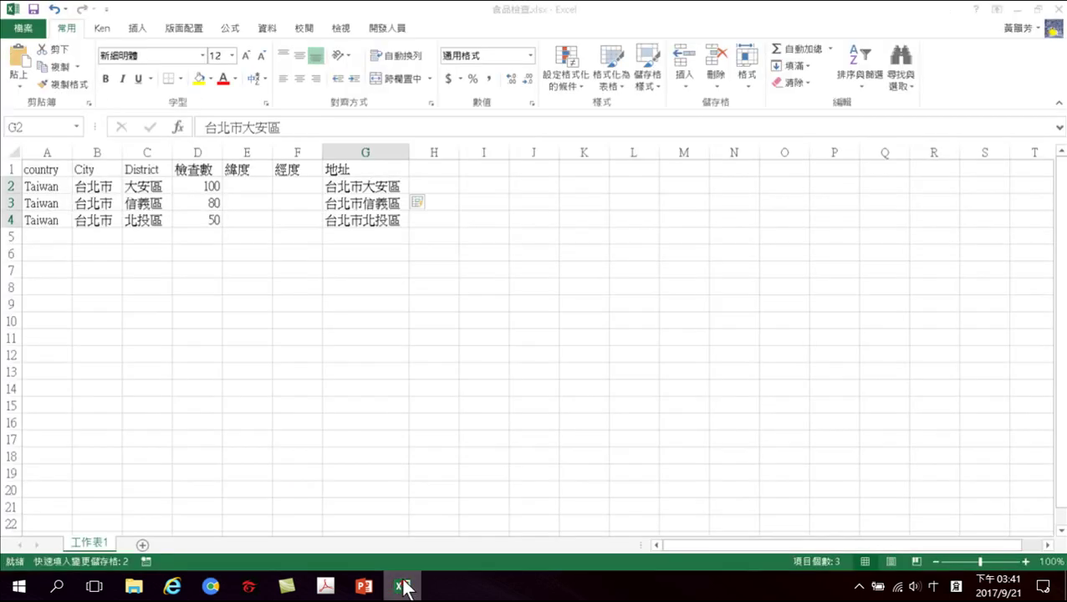
Paste the copied coordinates into the 緯度 column starting at E2 and auto-fit the width of column E.
right_click(246, 187)
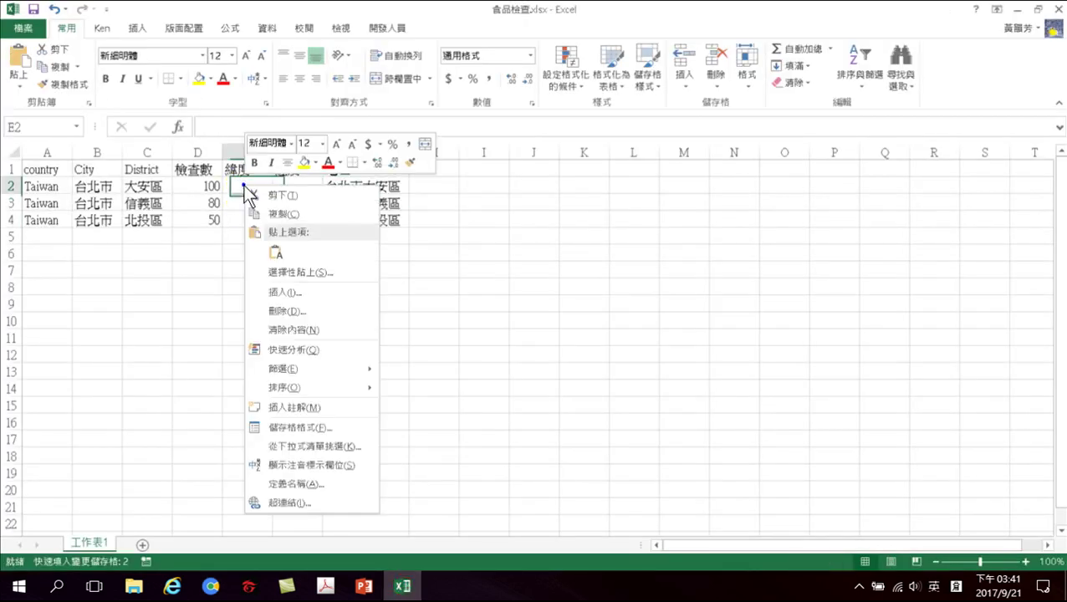
left_click(286, 273)
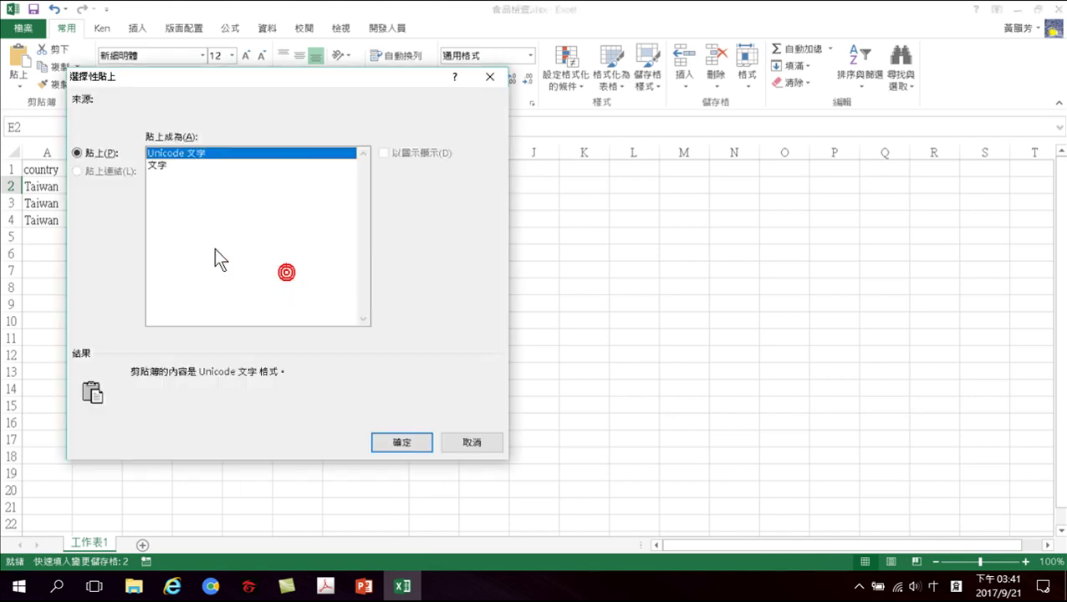
left_click(472, 443)
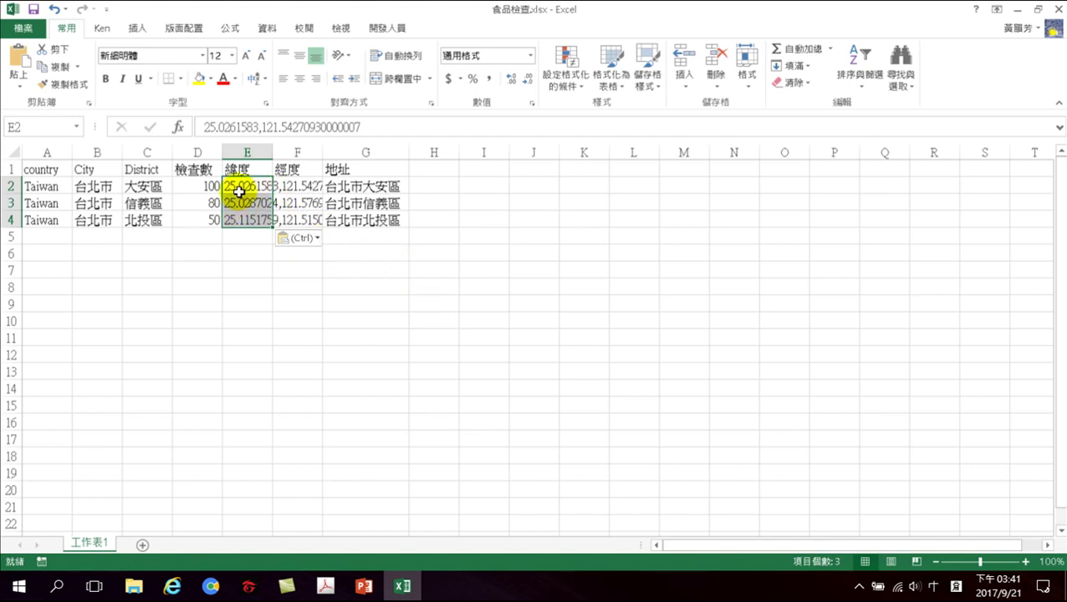
double_click(273, 152)
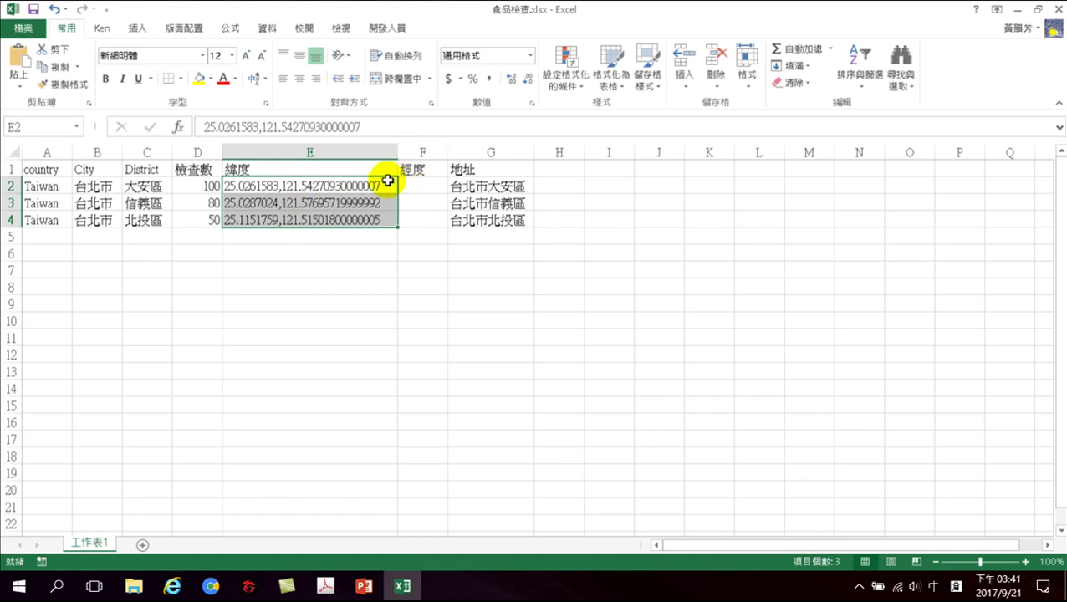
Split the coordinates in E2 to E4 into 緯度 and 經度 using Text to Columns with the comma delimiter, and save the workbook.
left_click(270, 30)
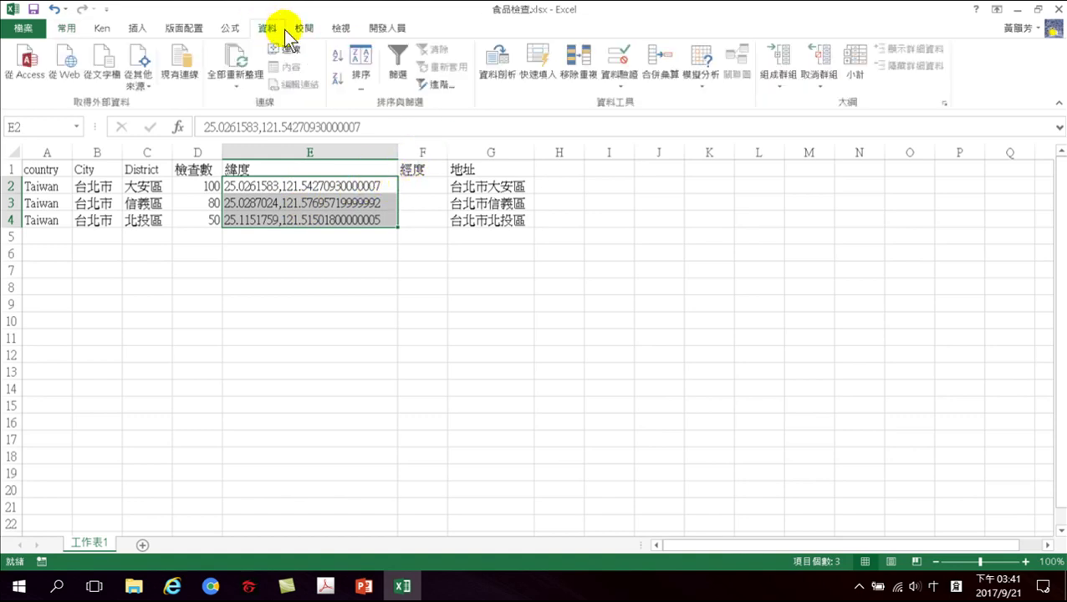
left_click(500, 67)
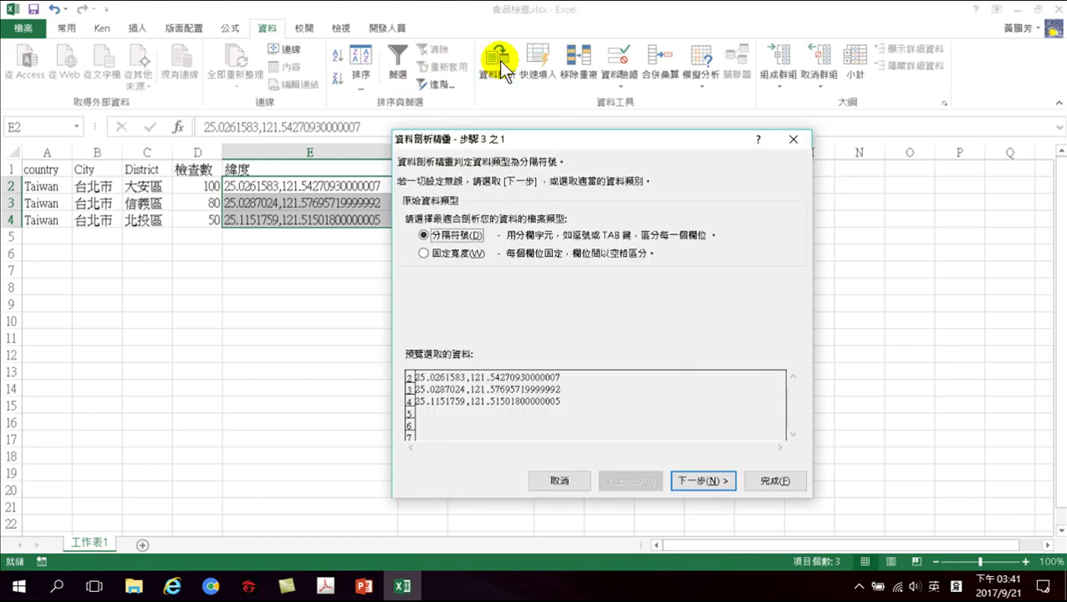
left_click(705, 487)
left_click(410, 240)
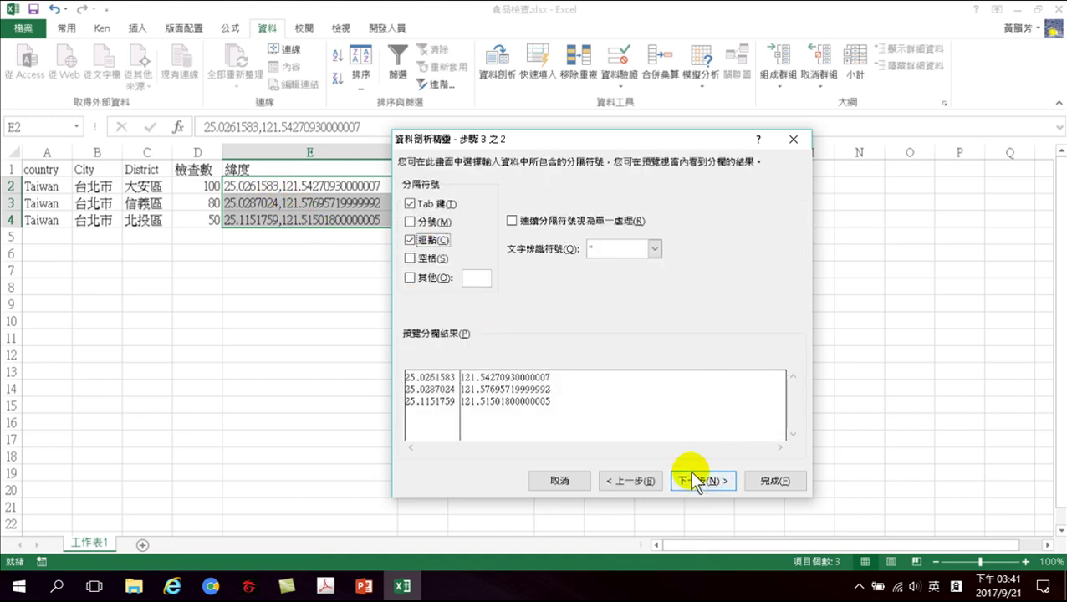
left_click(775, 480)
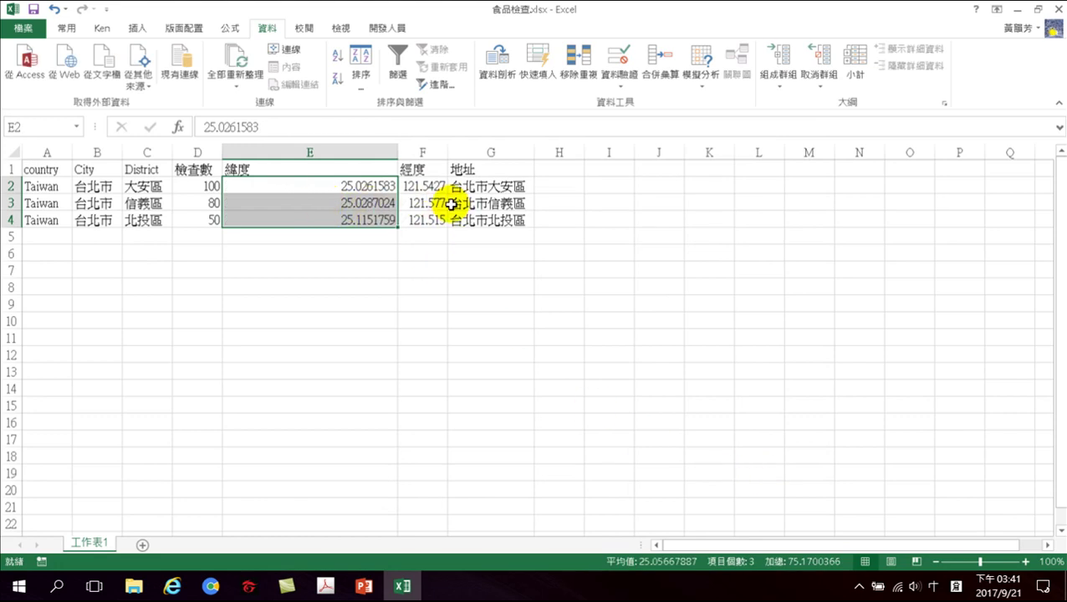
left_click(427, 232)
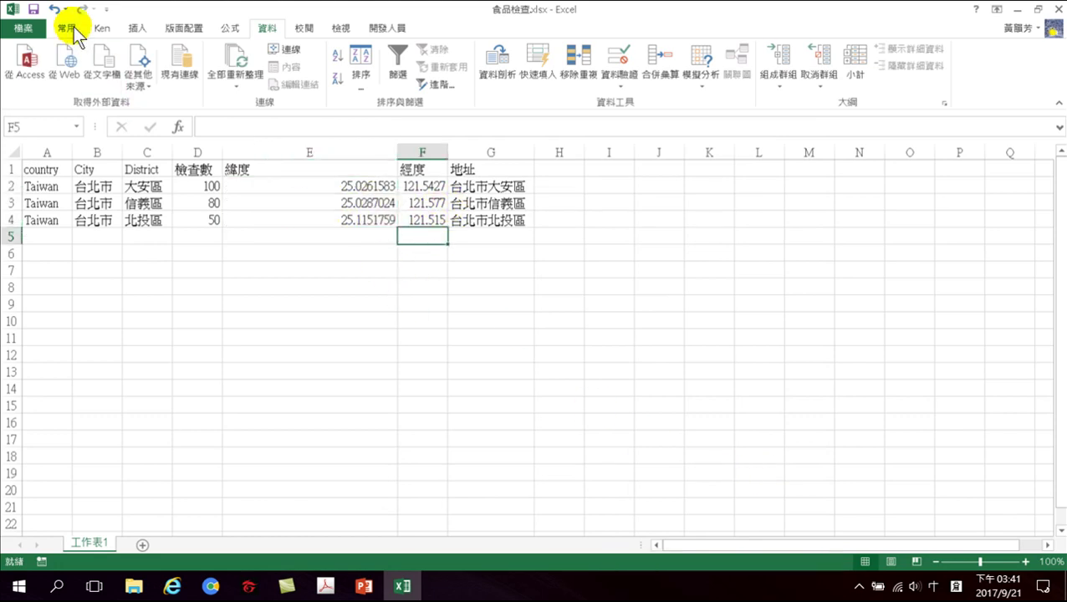
left_click(33, 9)
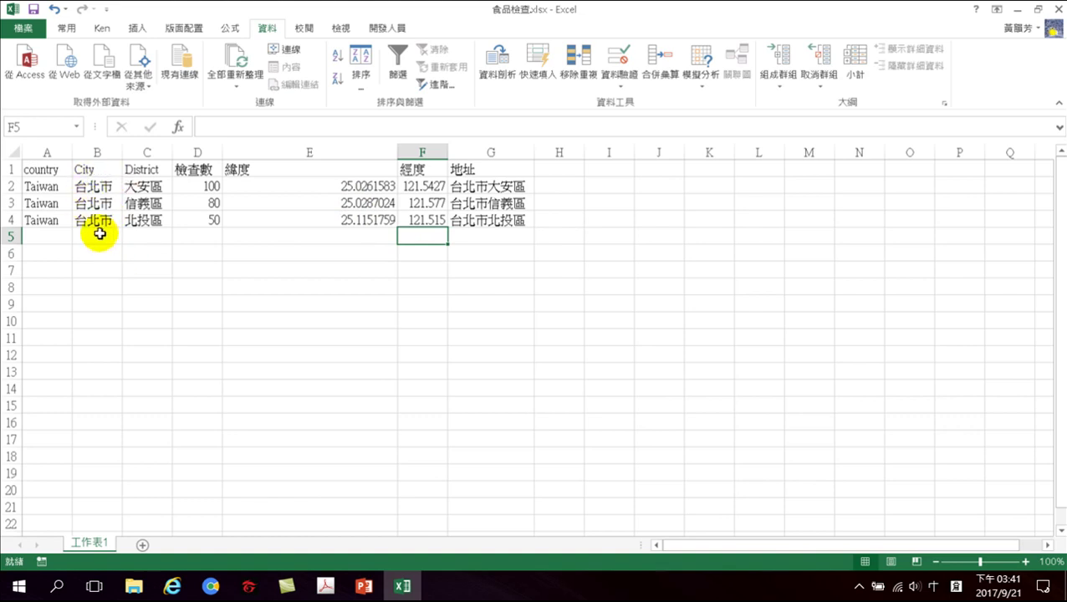
left_click_drag(88, 235, 118, 443)
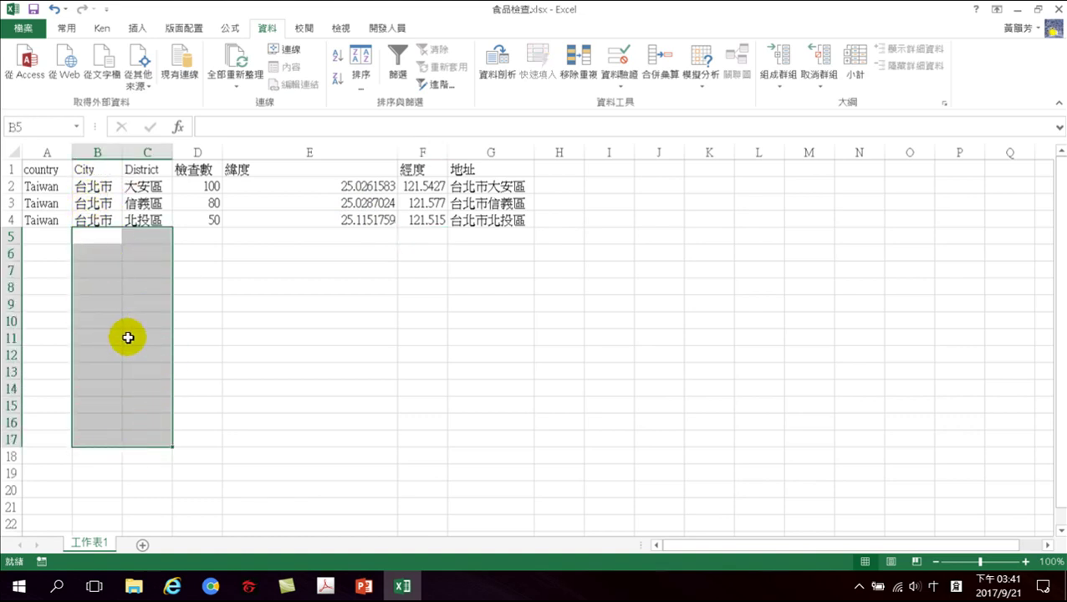
left_click(144, 238)
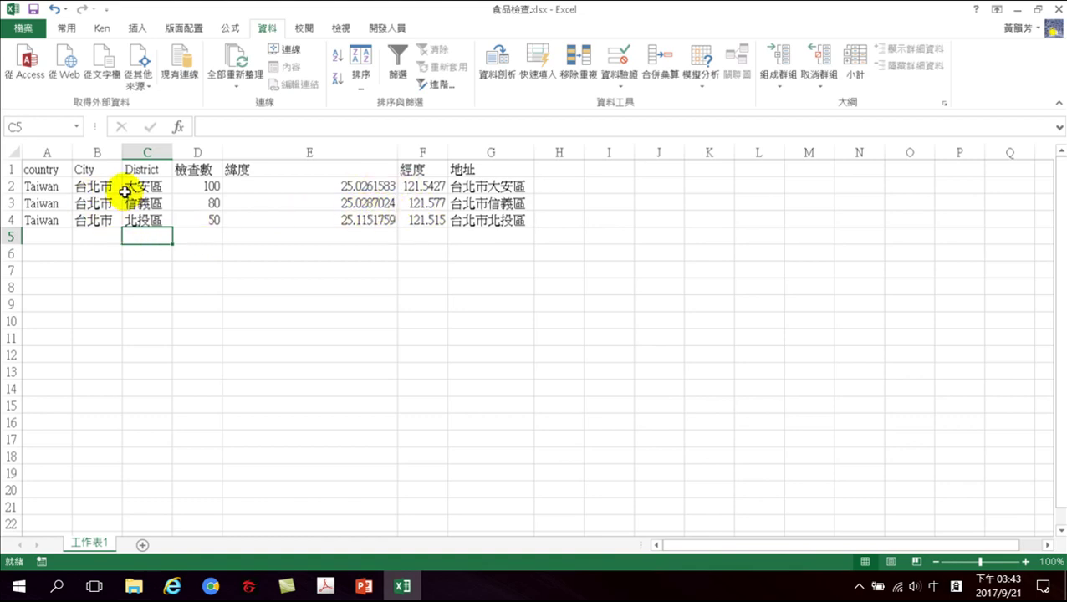
left_click(97, 236)
left_click(139, 238)
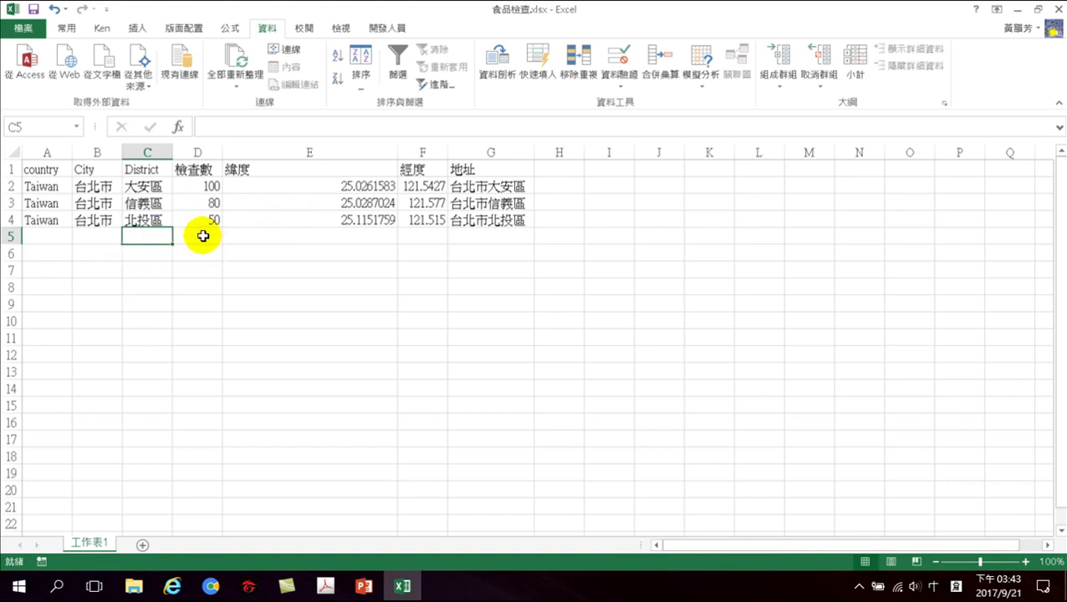
Close the Excel workbook, minimize the remaining File Explorer and PowerPoint windows, and launch Tableau 10.3 from the desktop.
key("alt+F4")
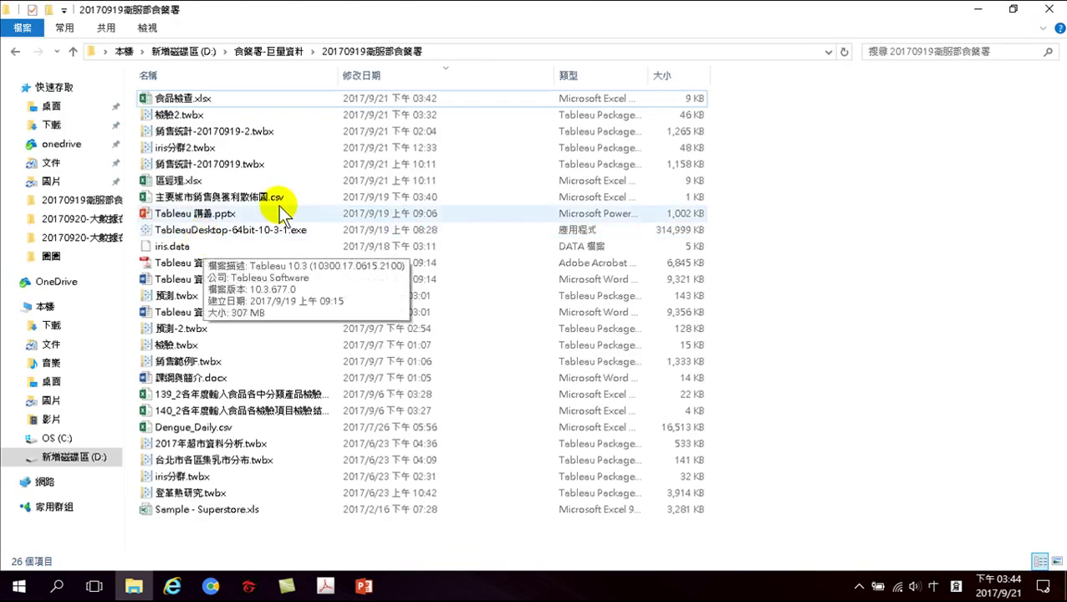
left_click(981, 10)
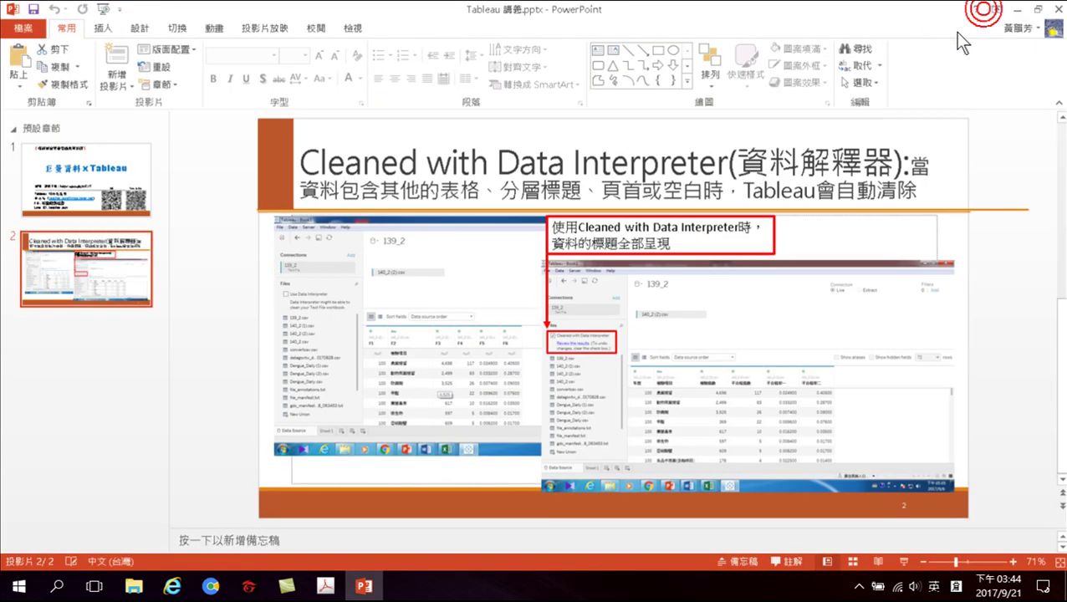
left_click(1017, 9)
left_click(206, 30)
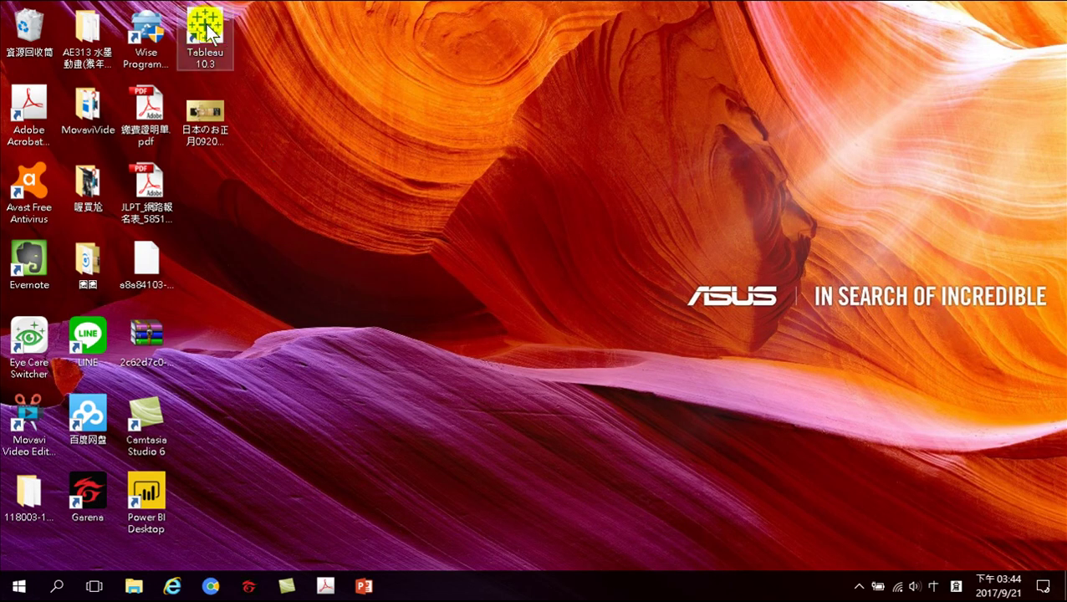
double_click(206, 31)
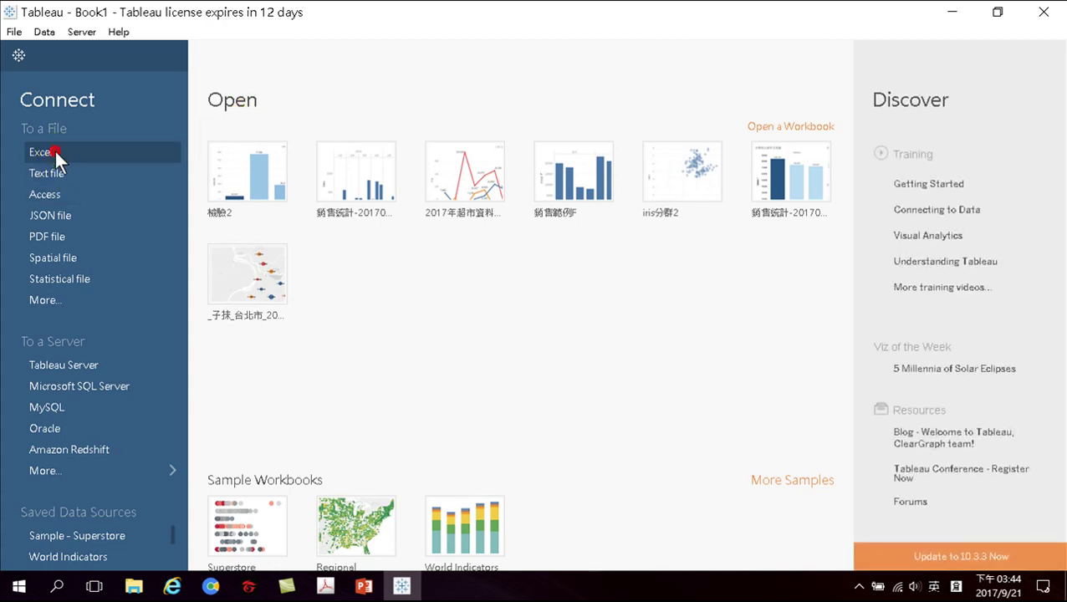
Connect Tableau to the Excel file 食品檢查.xlsx in the 20170919衛服部食藥署 folder.
left_click(52, 149)
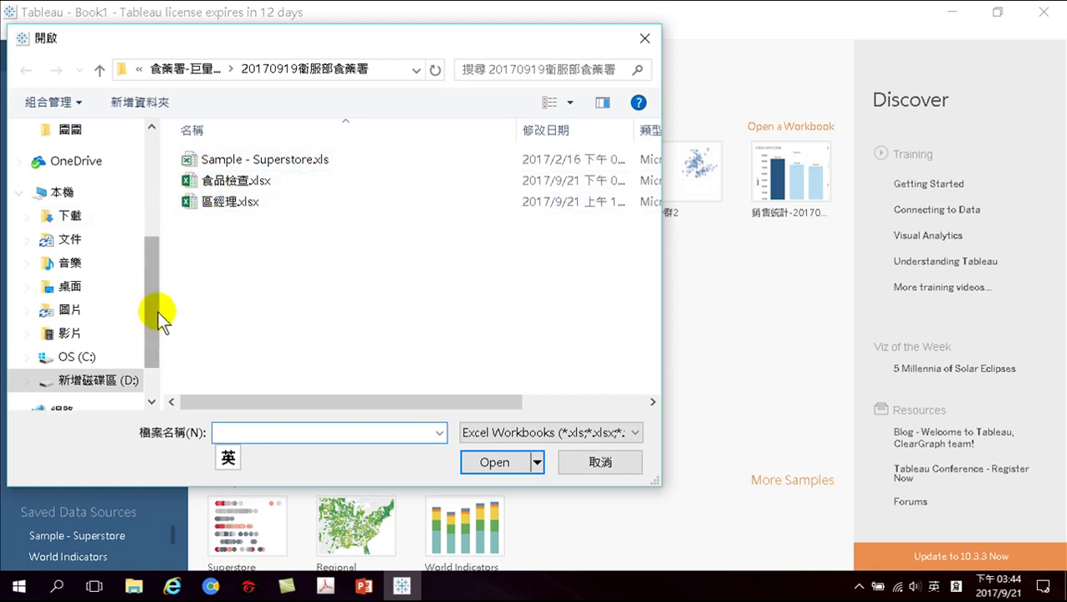
left_click_drag(153, 315, 153, 350)
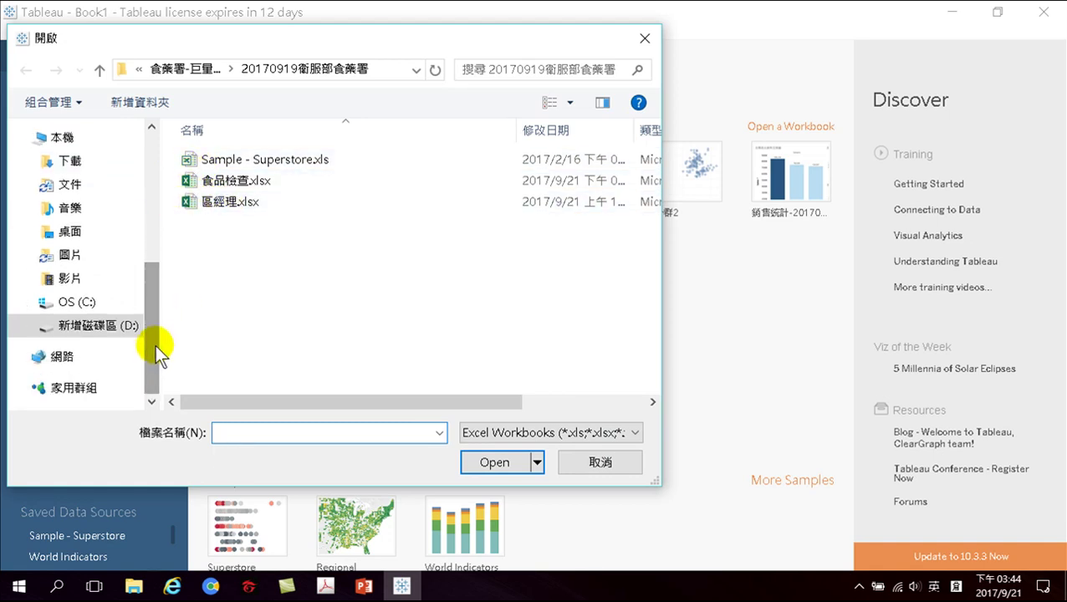
left_click(236, 181)
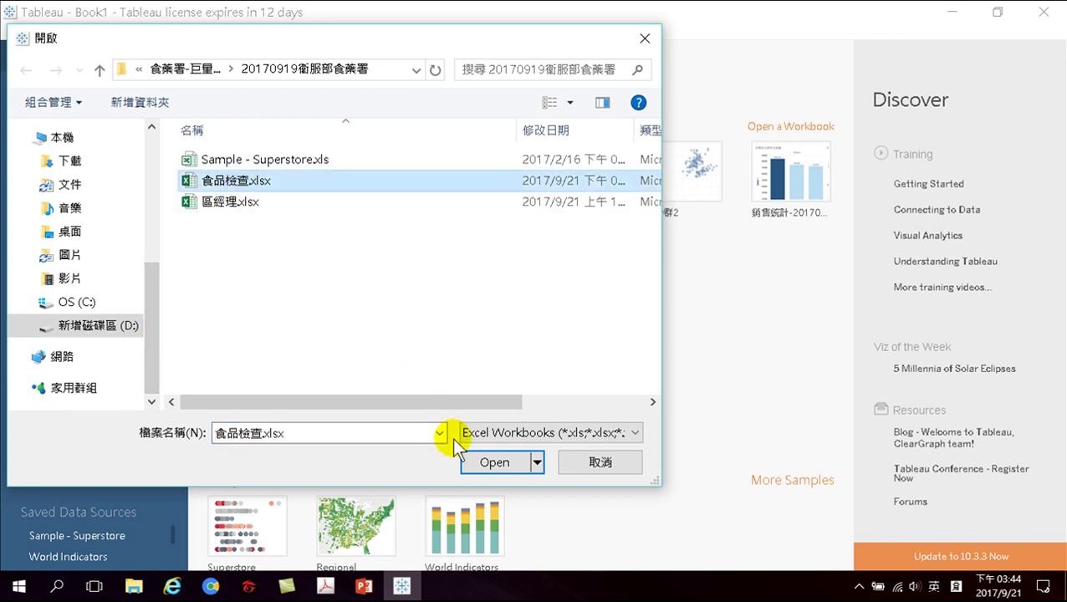
left_click(488, 459)
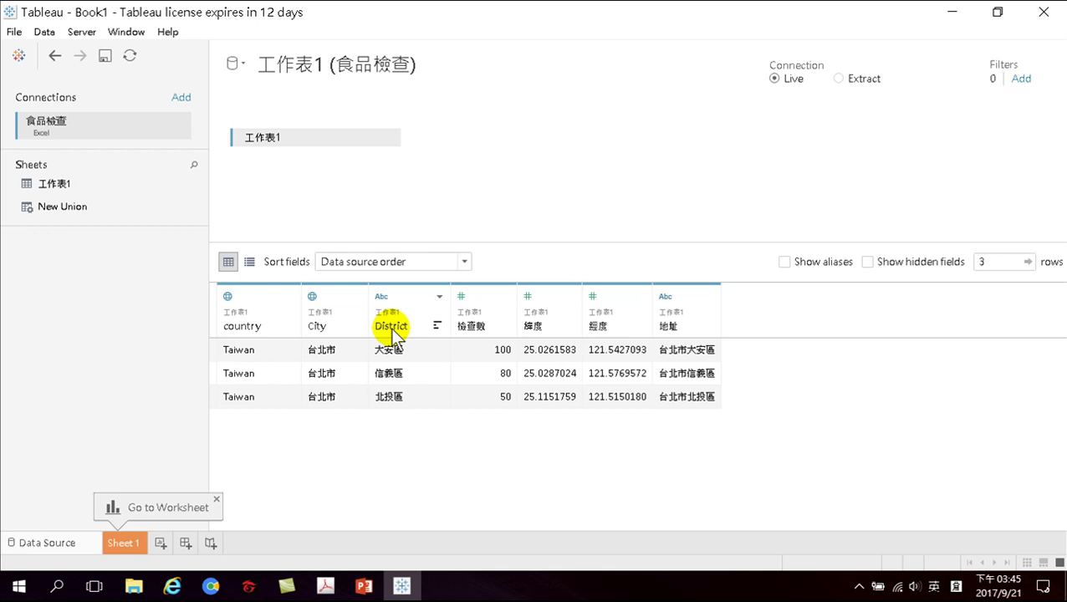
Assign the District field the geographic role Congressional District (U.S.).
left_click(381, 297)
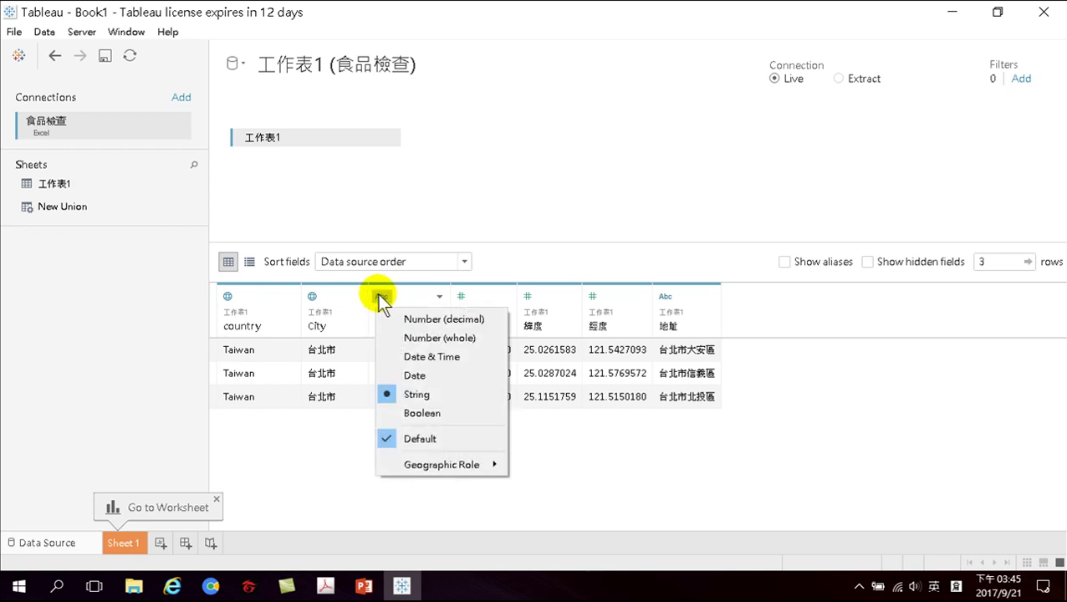
mouse_move(382, 466)
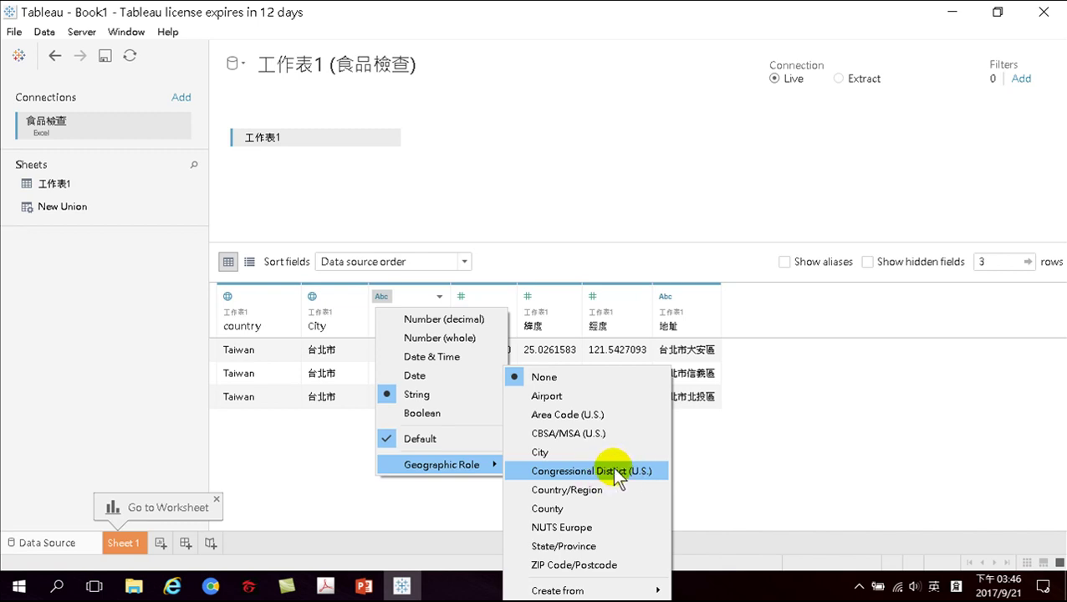
left_click(601, 471)
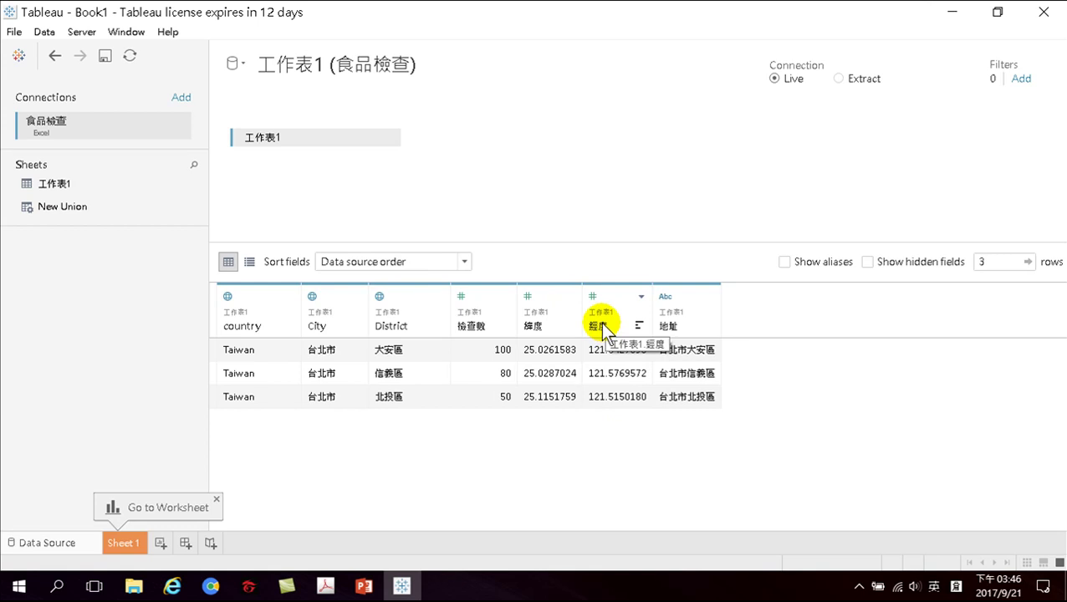
Assign the 緯度 field the geographic role Latitude.
left_click(536, 295)
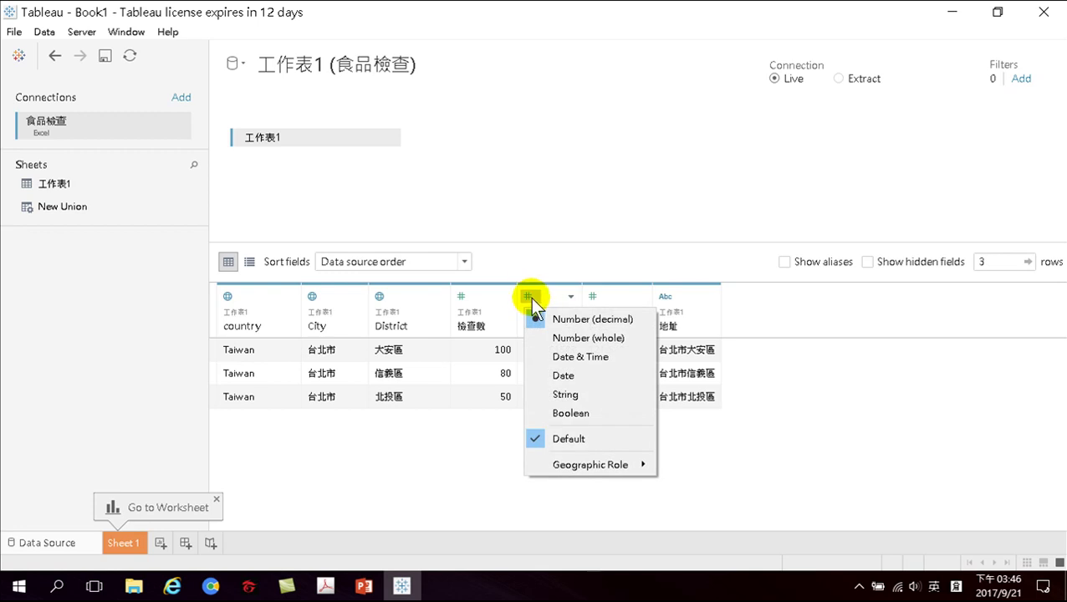
left_click(454, 457)
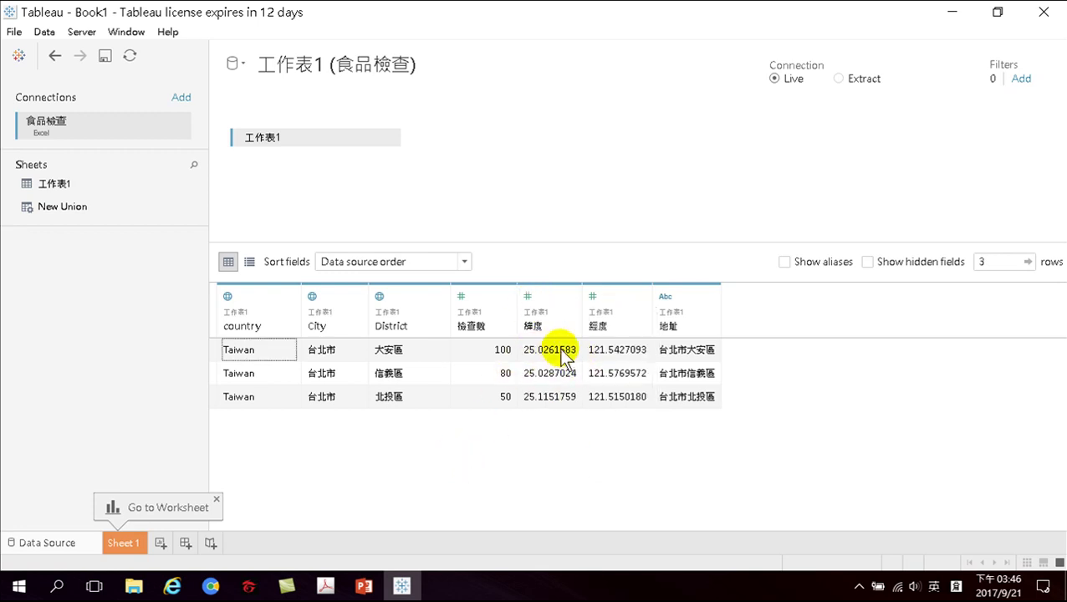
left_click(530, 297)
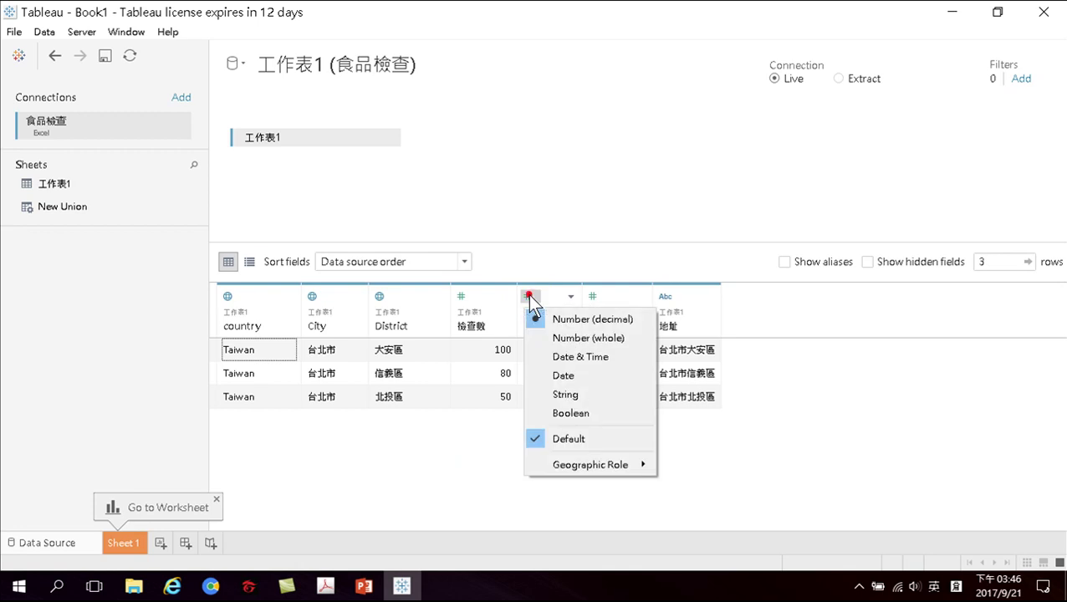
mouse_move(569, 467)
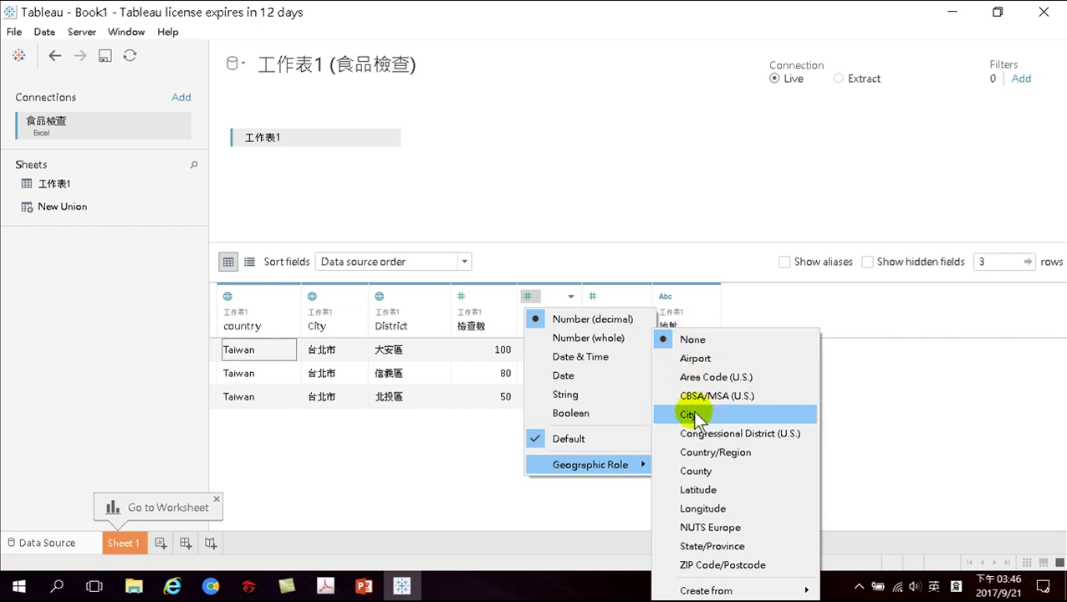
left_click(708, 492)
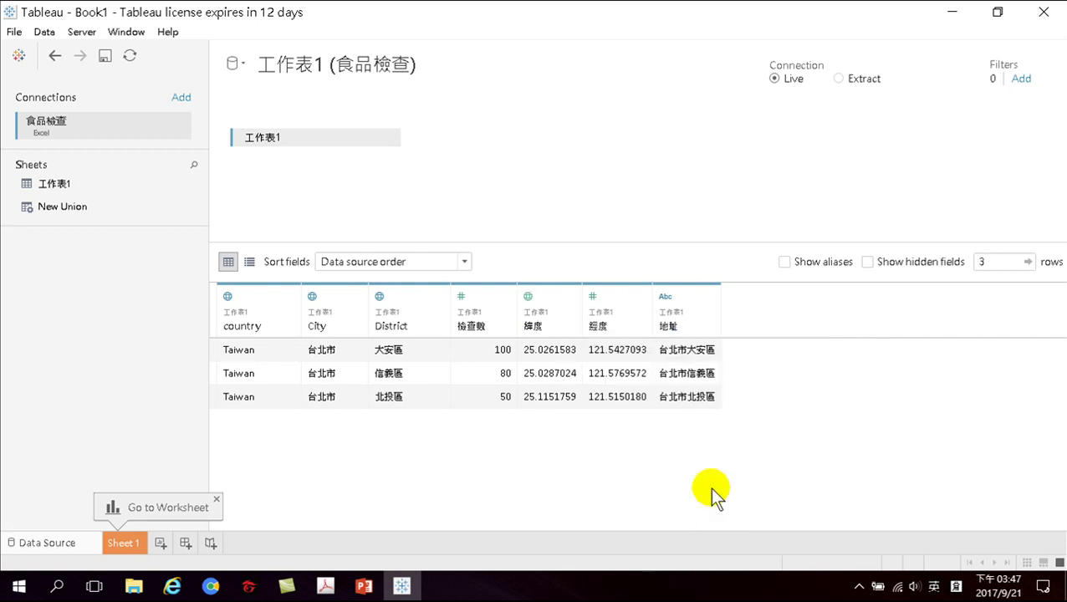
Assign the 經度 field the geographic role Longitude and open Sheet 1.
left_click(594, 297)
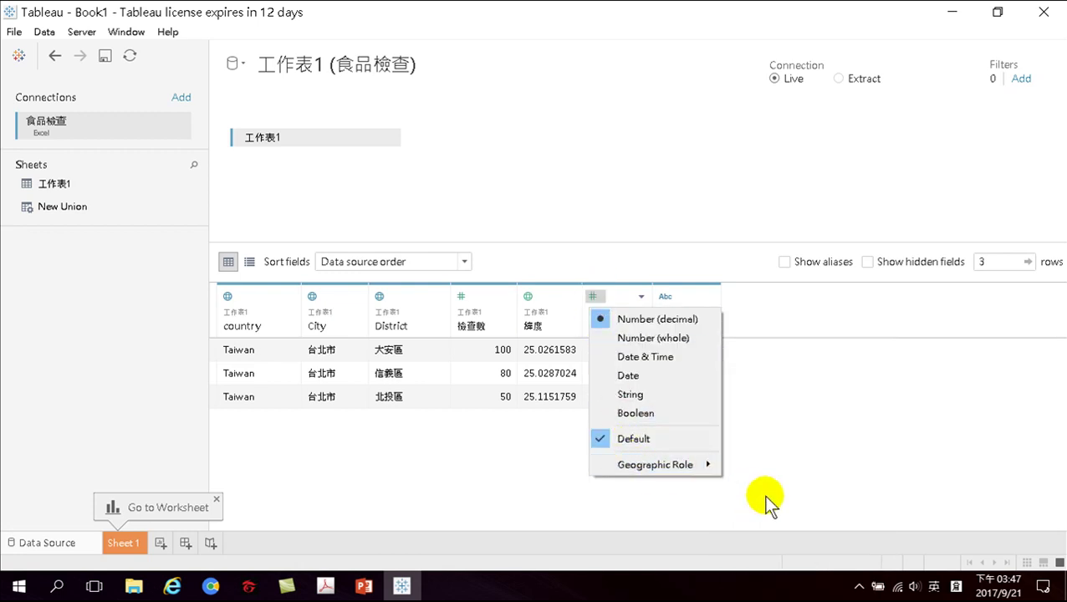
mouse_move(674, 469)
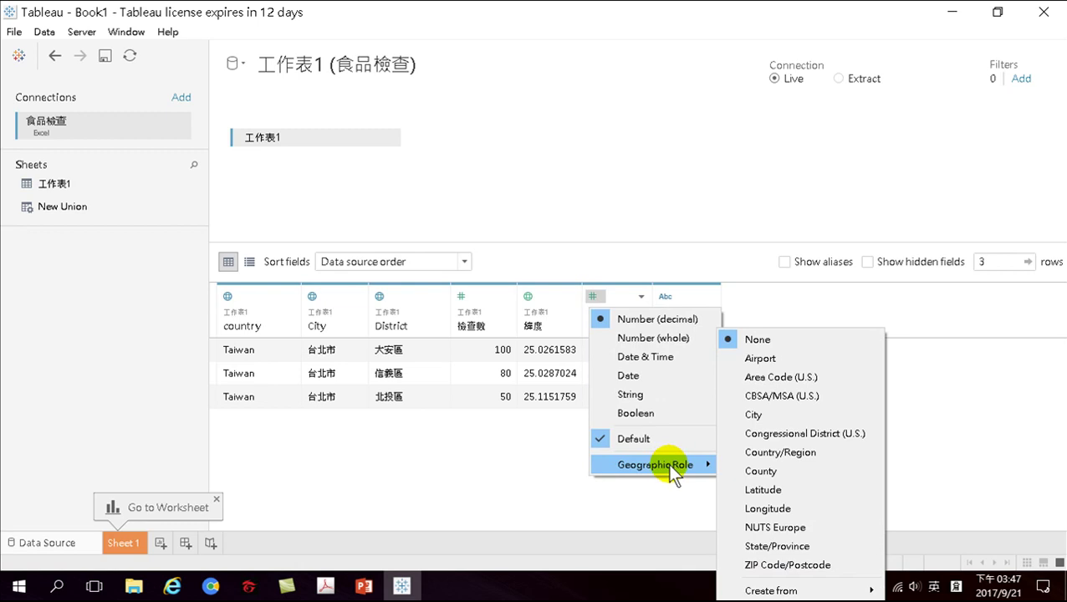
left_click(768, 509)
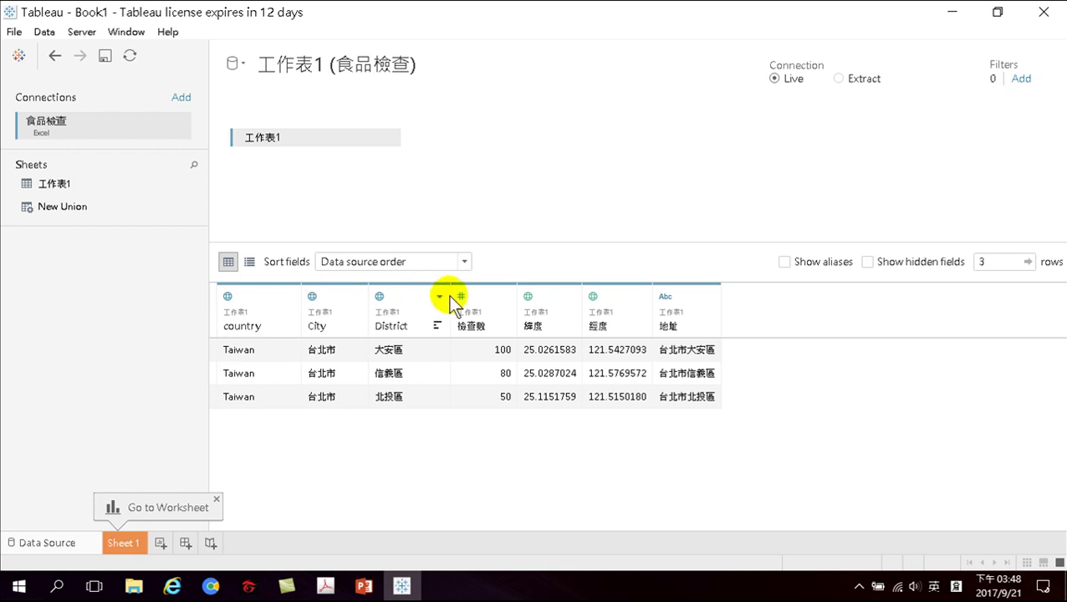
left_click_drag(560, 301, 506, 309)
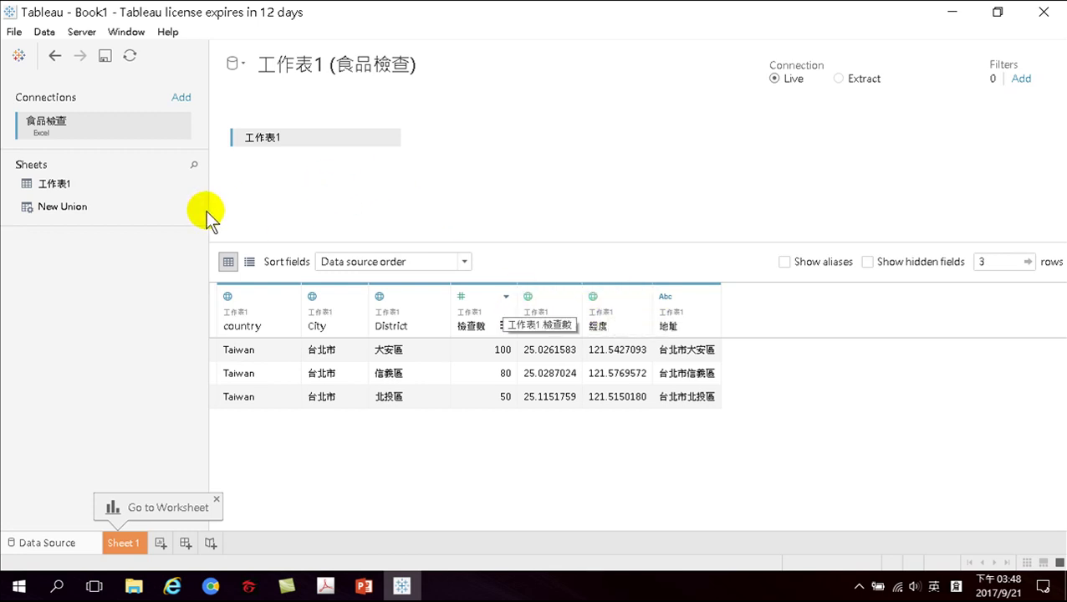
left_click(126, 541)
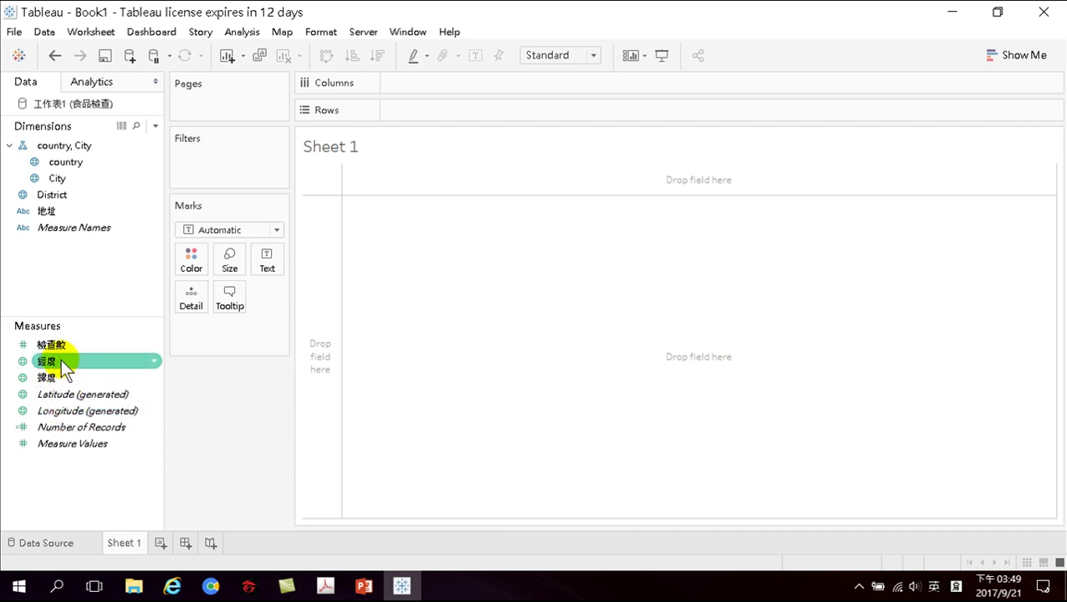
Try mapping City and country separately with the generated coordinates, clearing the sheet after each attempt.
double_click(82, 178)
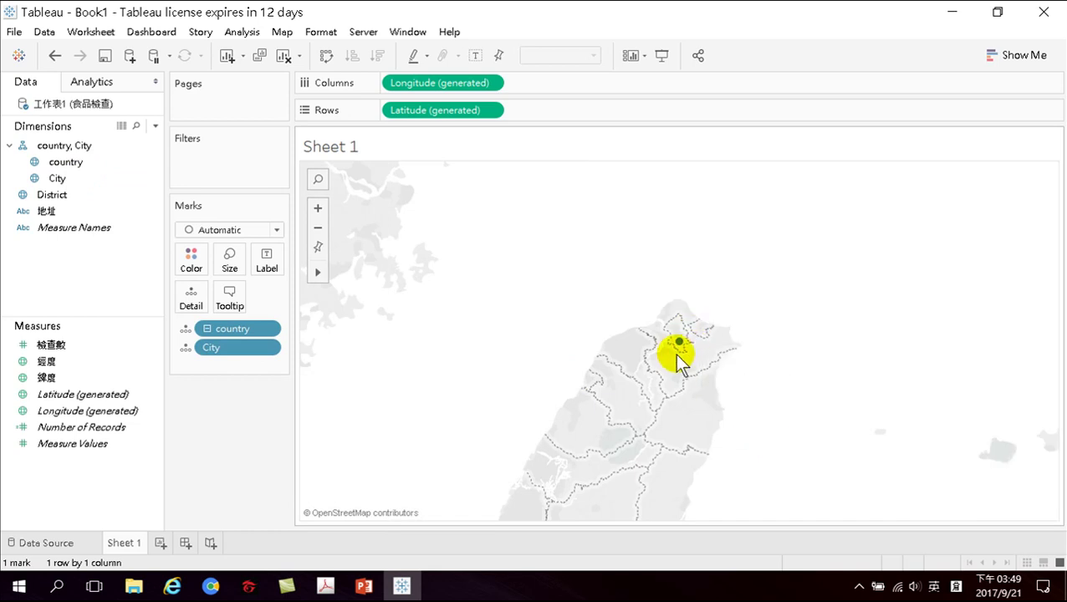
mouse_move(681, 339)
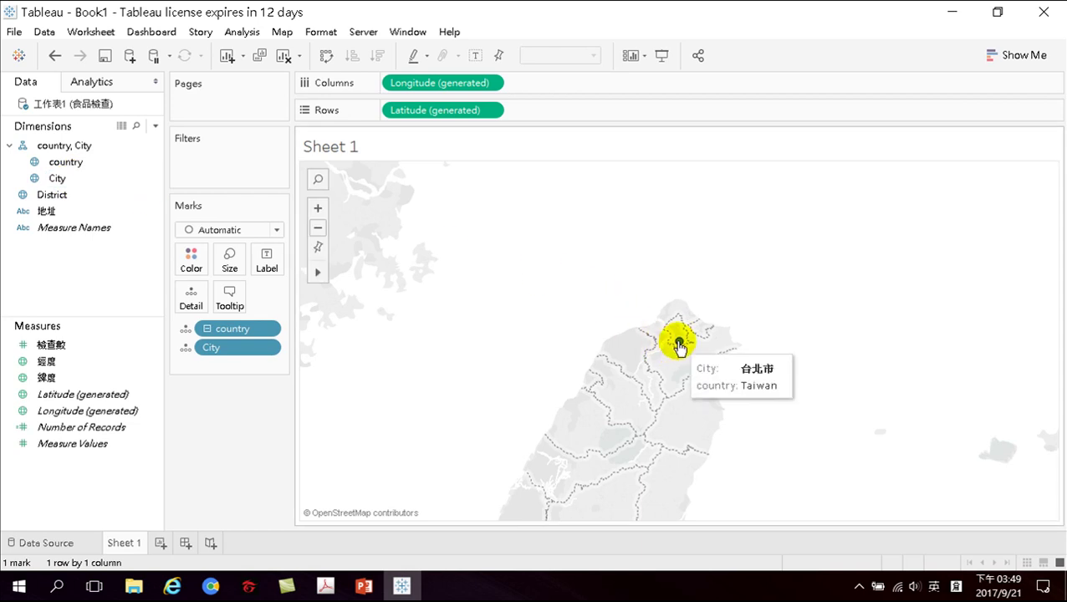
key("ctrl+z")
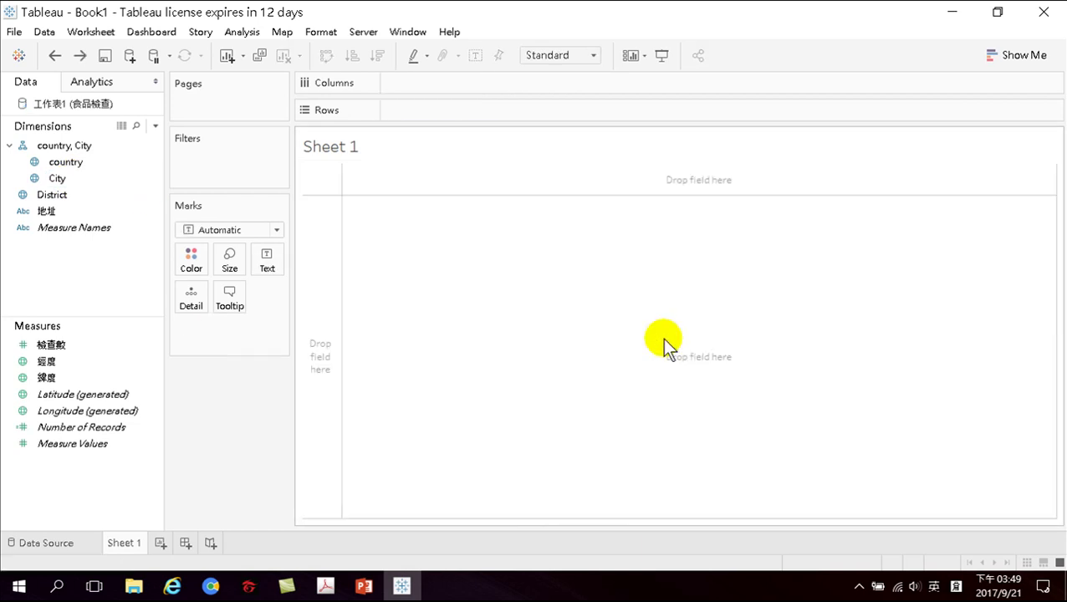
left_click(55, 164)
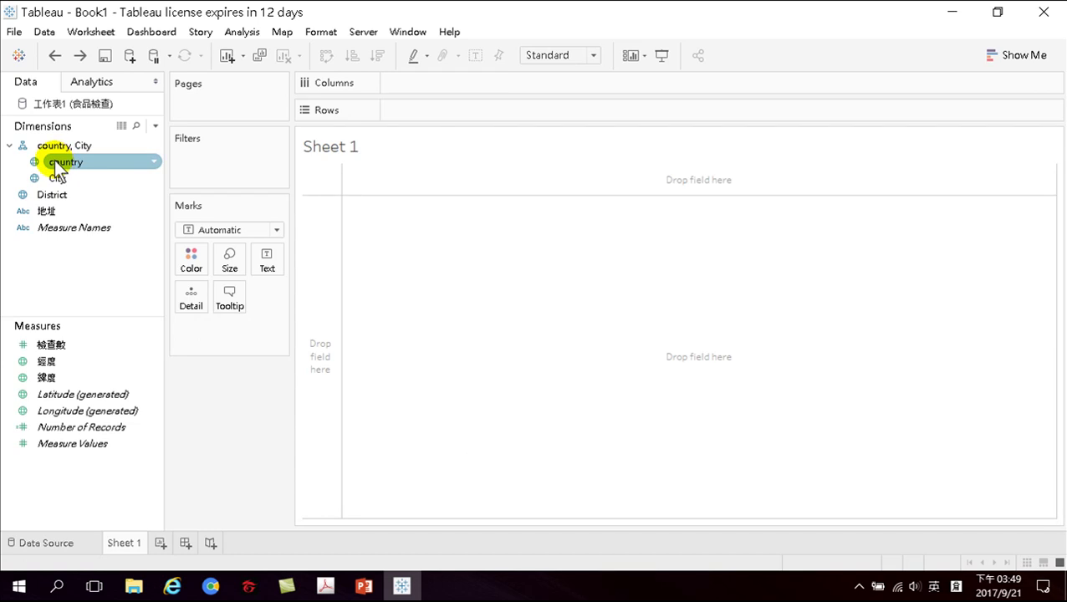
double_click(56, 164)
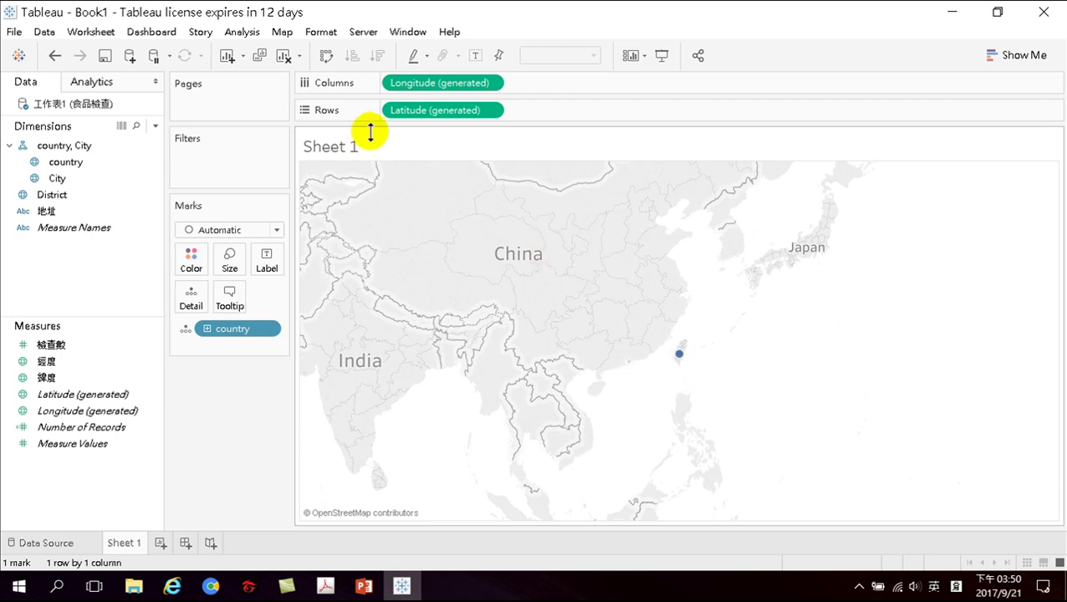
left_click(284, 55)
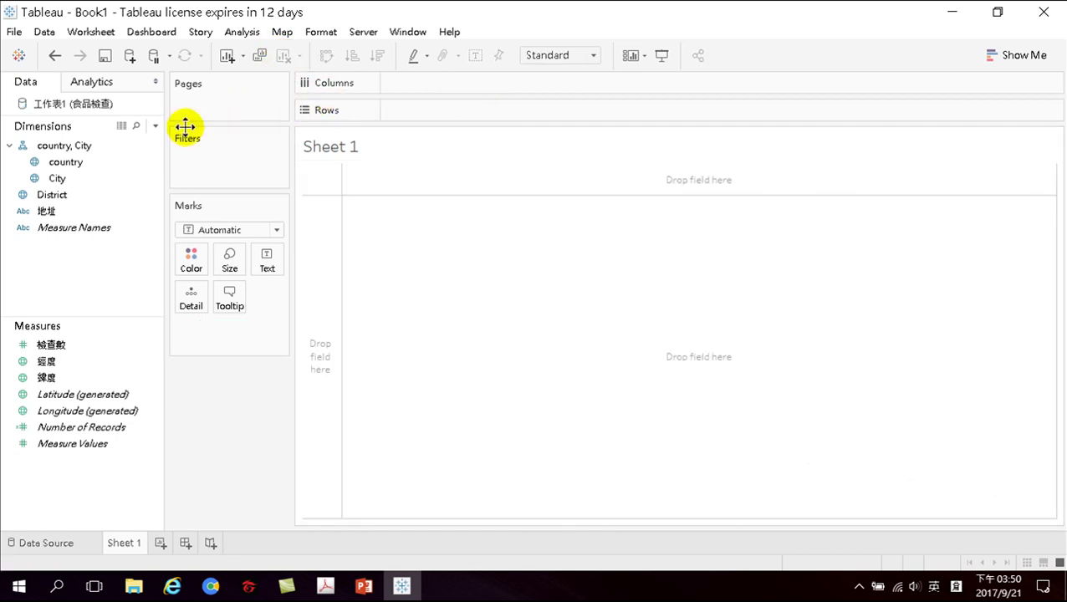
Build a map with 經度 on Columns and 緯度 on Rows.
left_click(53, 373)
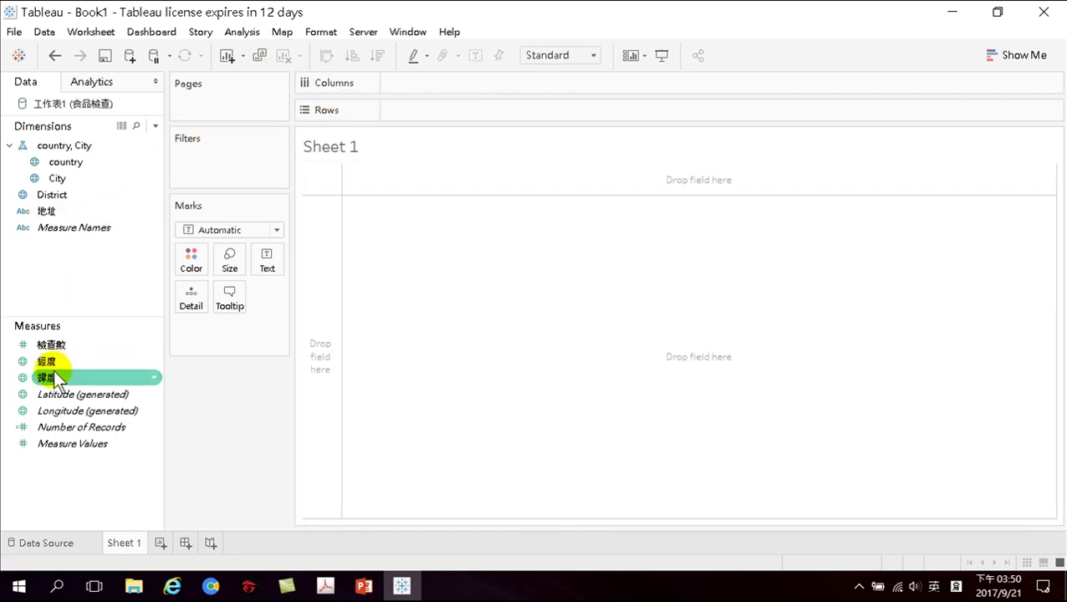
left_click(88, 272)
left_click(70, 369)
double_click(45, 362)
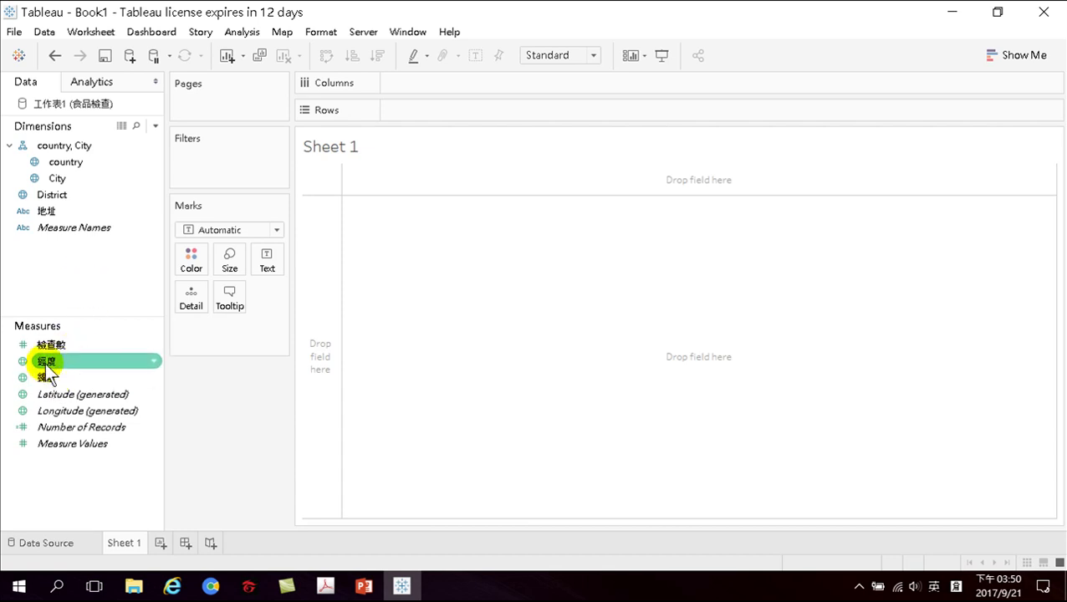
double_click(48, 376)
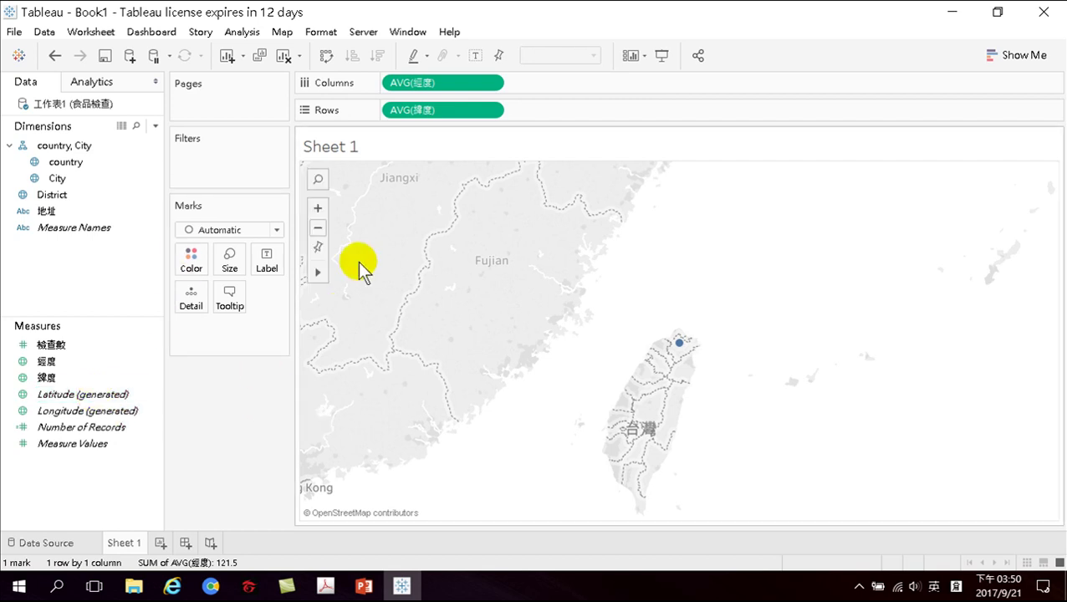
Turn off measure aggregation so each district's coordinates plot as a separate mark on the map.
left_click(318, 206)
left_click(318, 207)
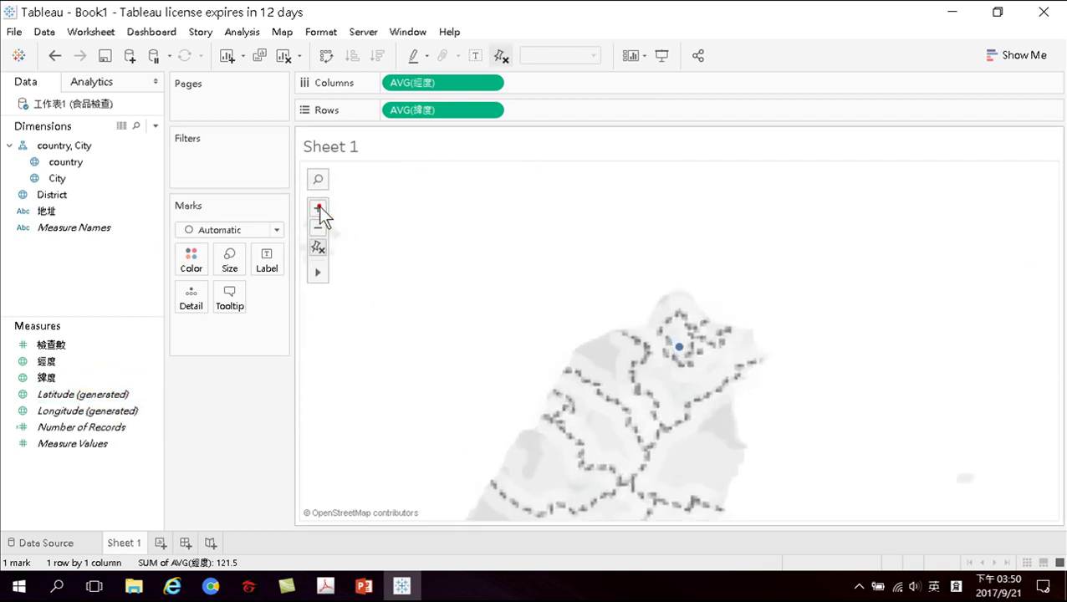
left_click(319, 207)
left_click(318, 206)
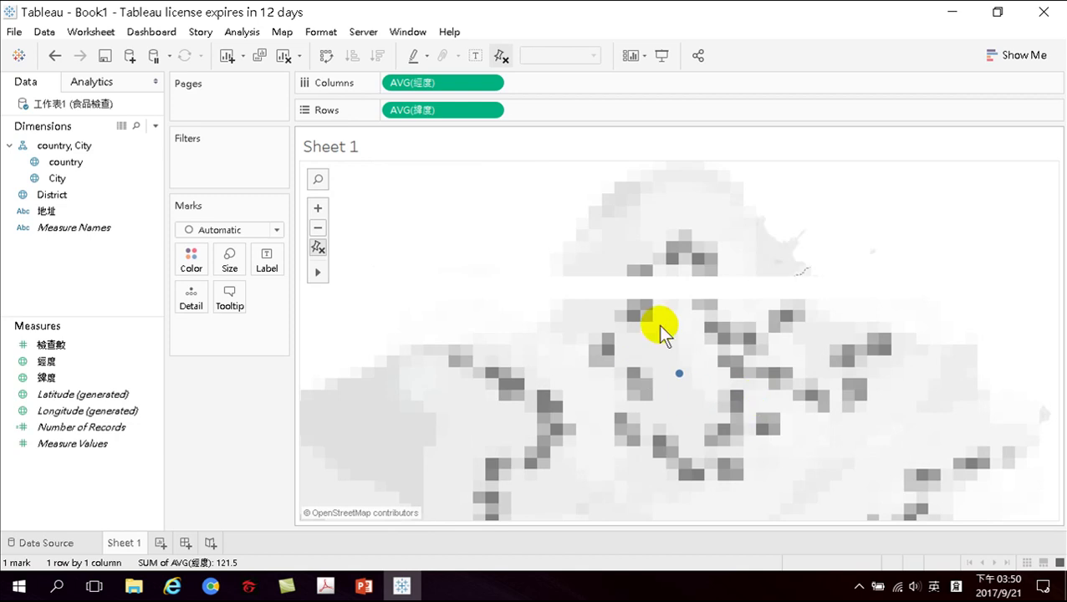
left_click(244, 31)
left_click(266, 71)
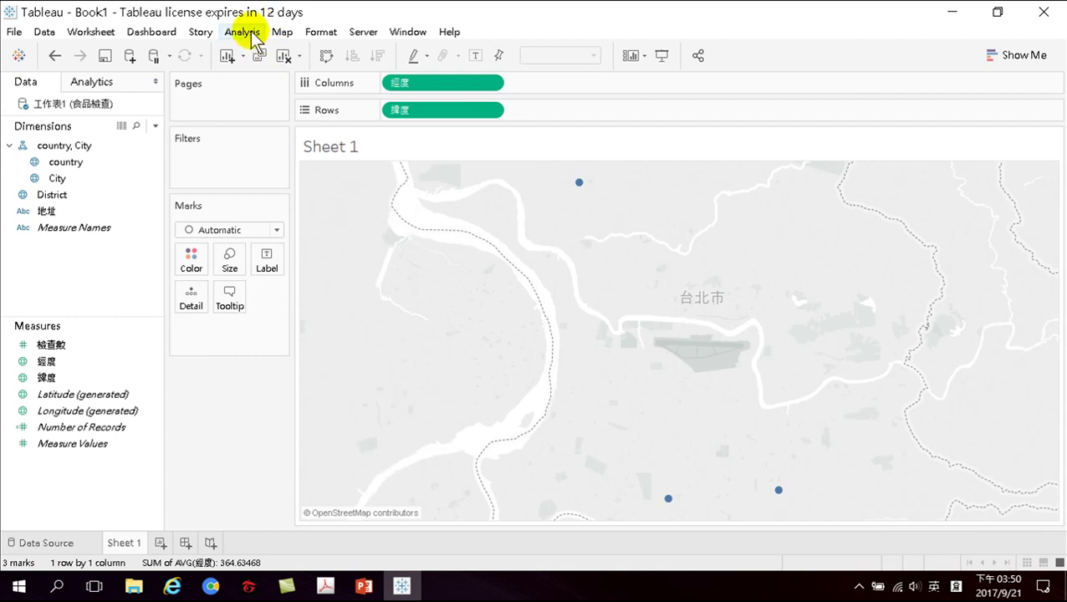
Label the map marks with District and set the label font to 14 pt bold.
mouse_move(589, 196)
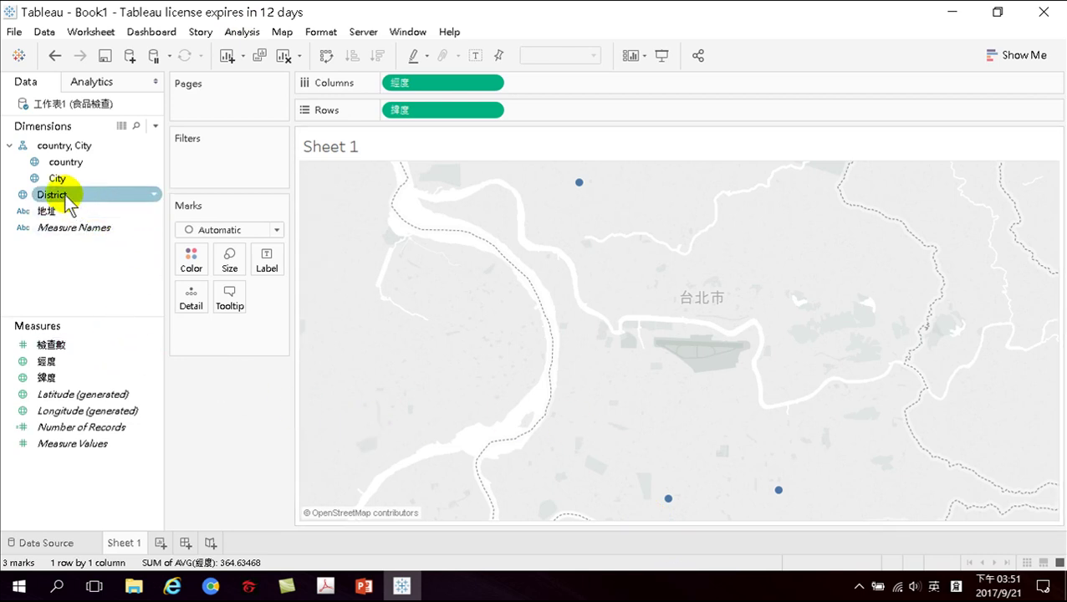
left_click_drag(57, 194, 268, 266)
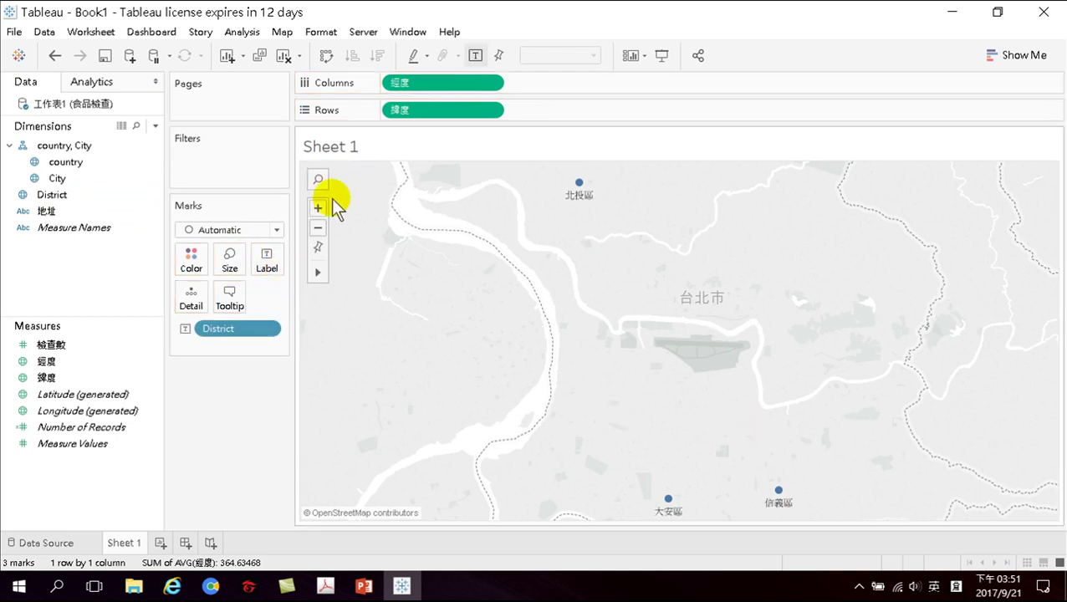
left_click(268, 264)
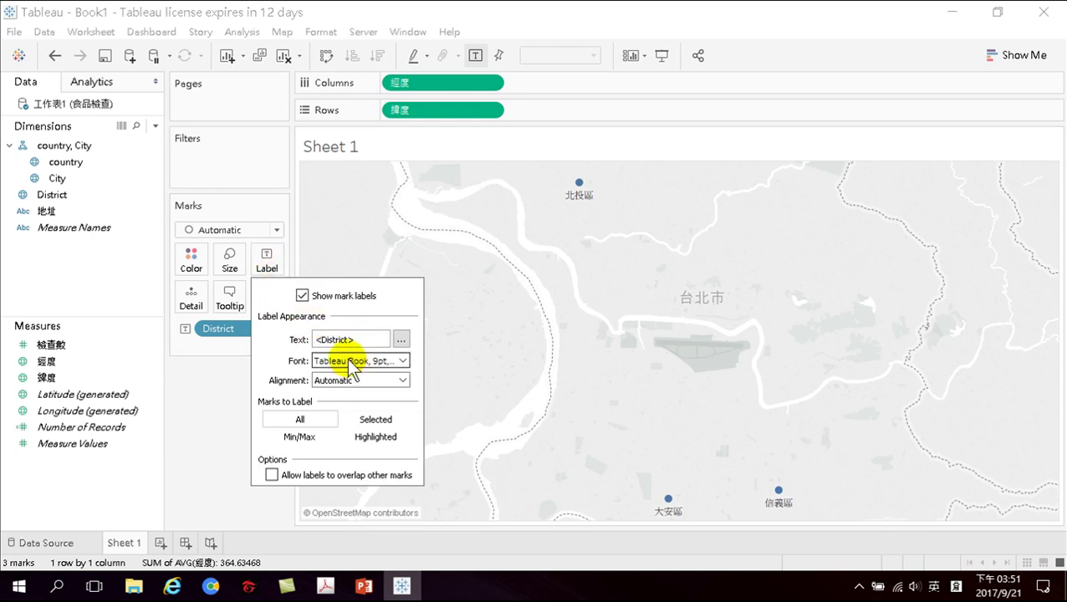
left_click(352, 361)
left_click(351, 183)
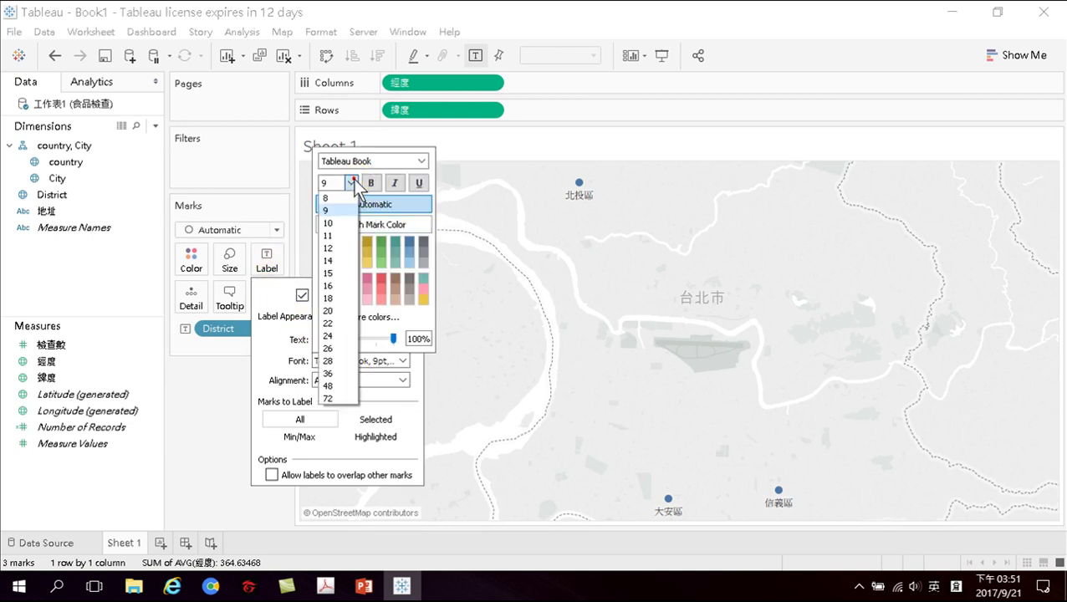
left_click(328, 260)
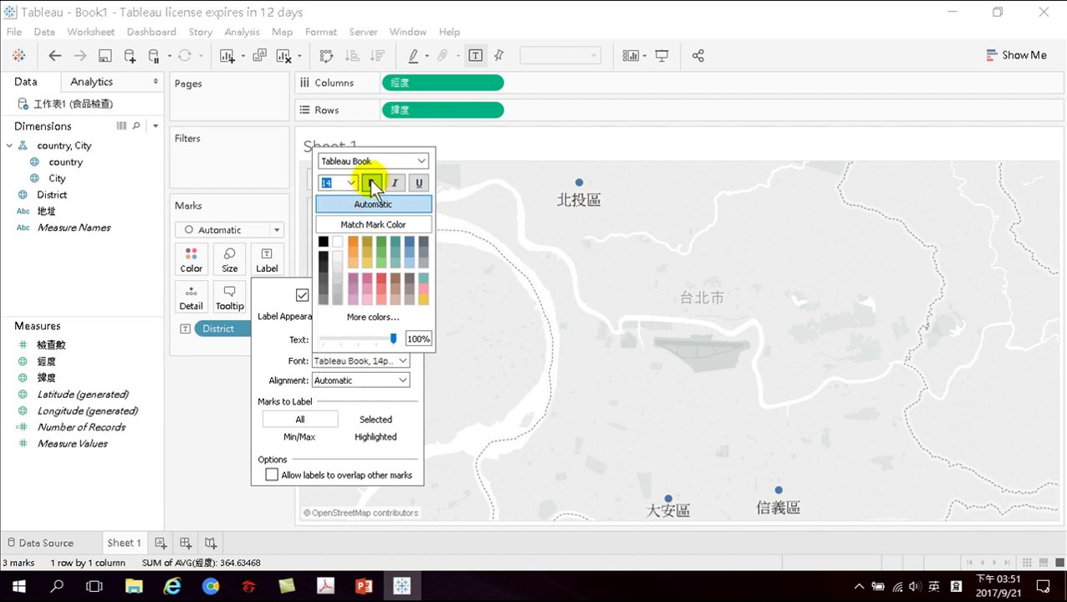
left_click(372, 181)
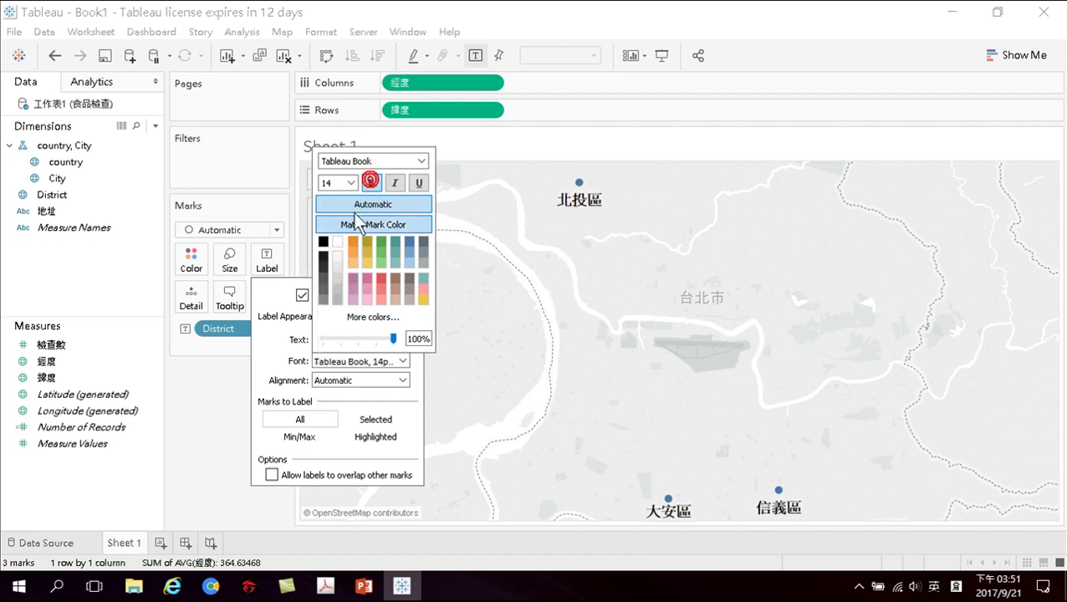
left_click(215, 425)
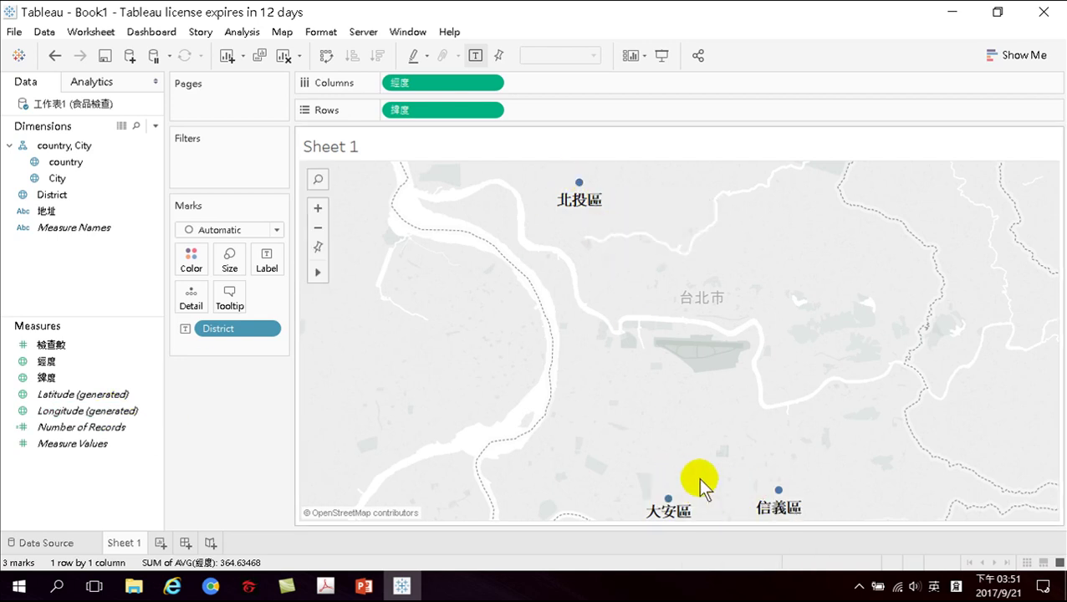
Size the map marks by 檢查數 and show all three district labels in the map view.
left_click_drag(72, 349, 231, 257)
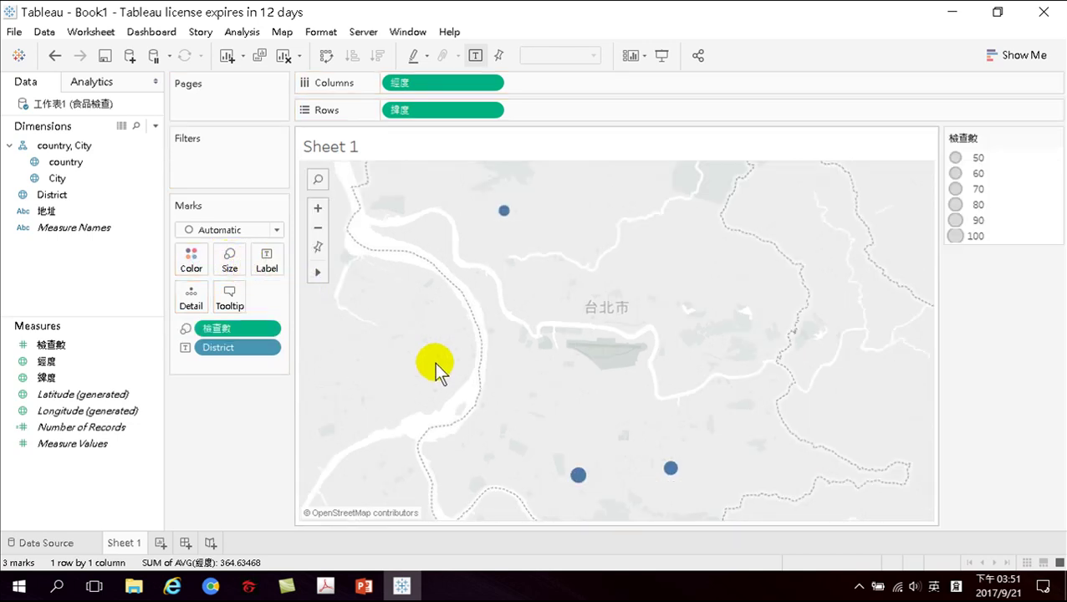
left_click(318, 228)
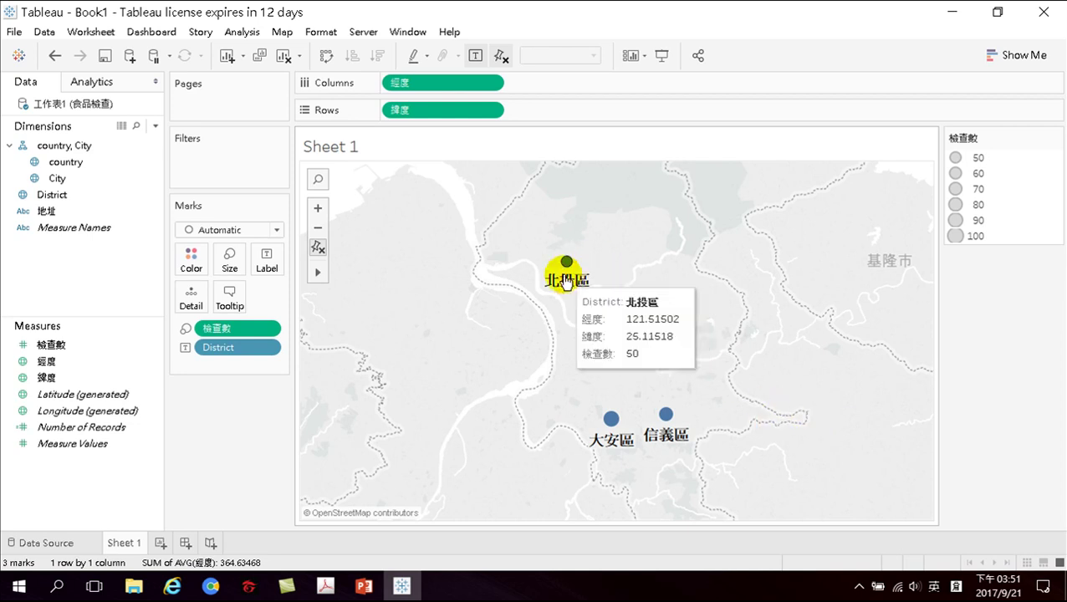
left_click(608, 267)
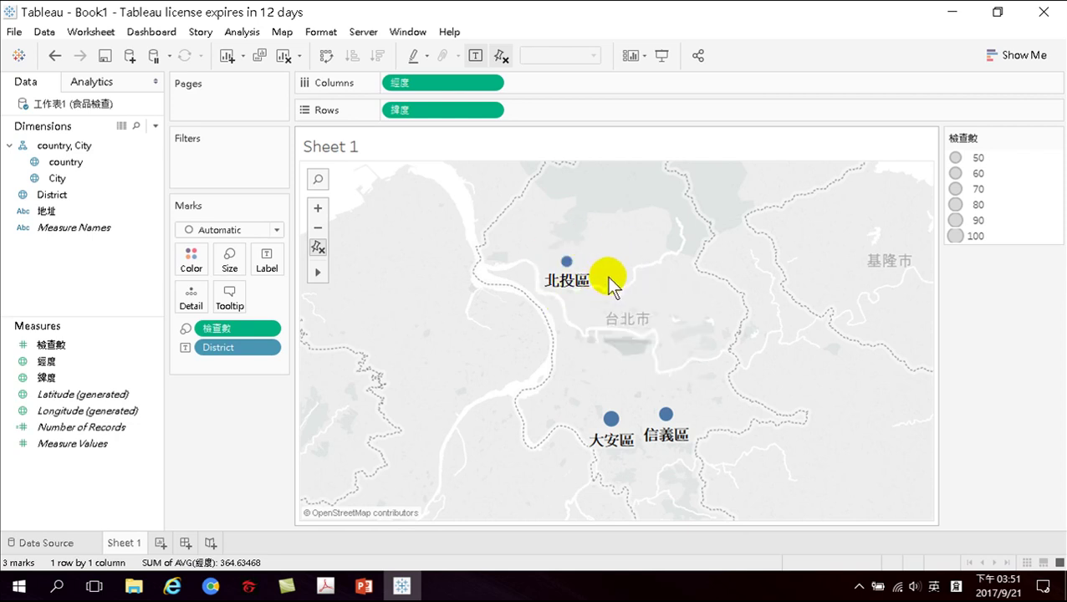
Inspect the details of the 大安區, 信義區 and 北投區 marks on the map.
mouse_move(610, 425)
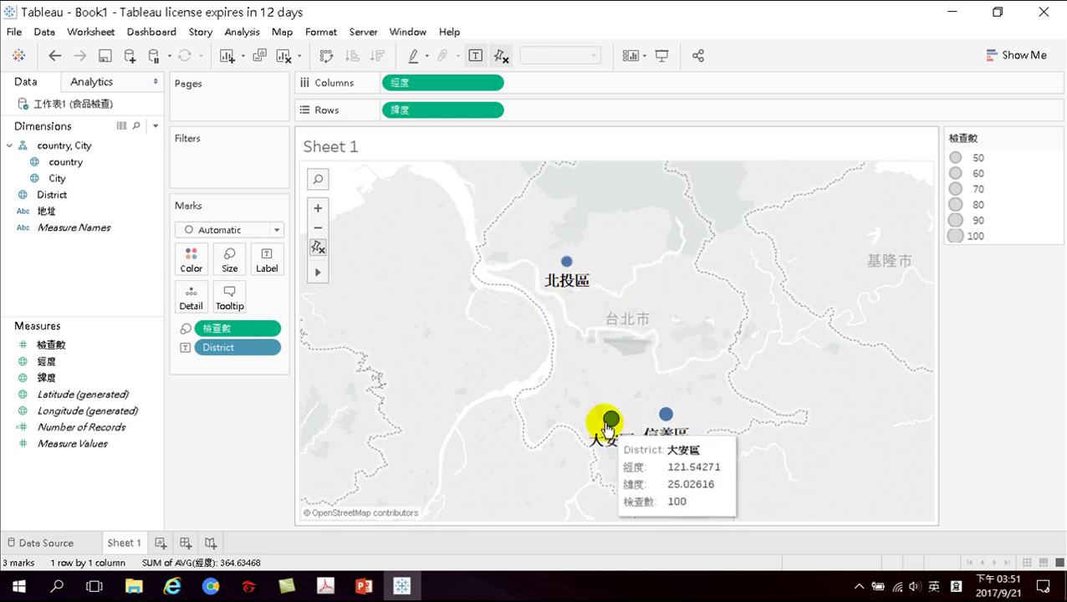
mouse_move(669, 421)
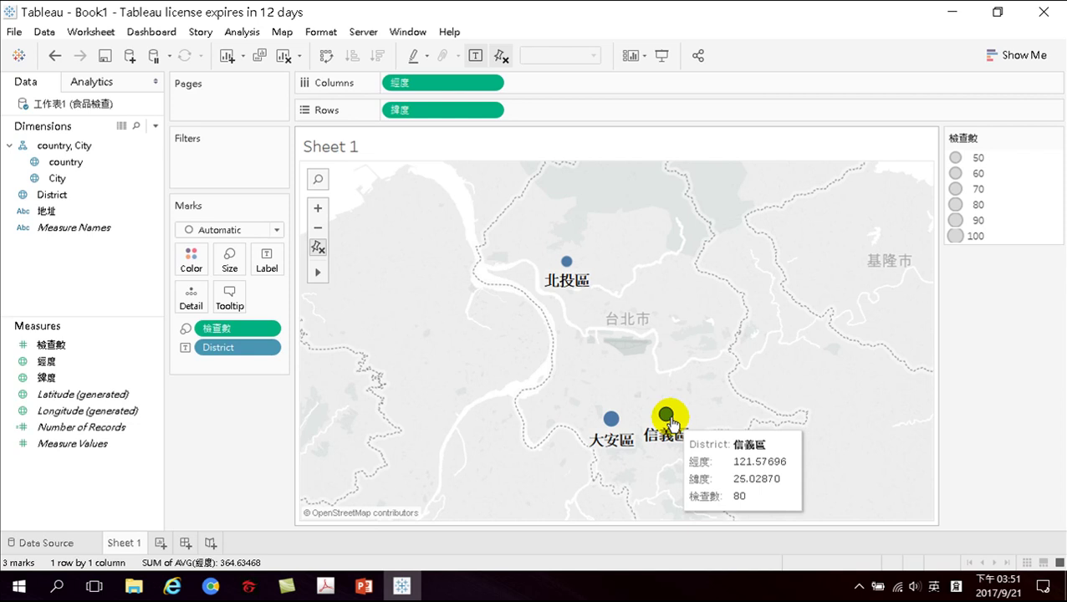
mouse_move(568, 274)
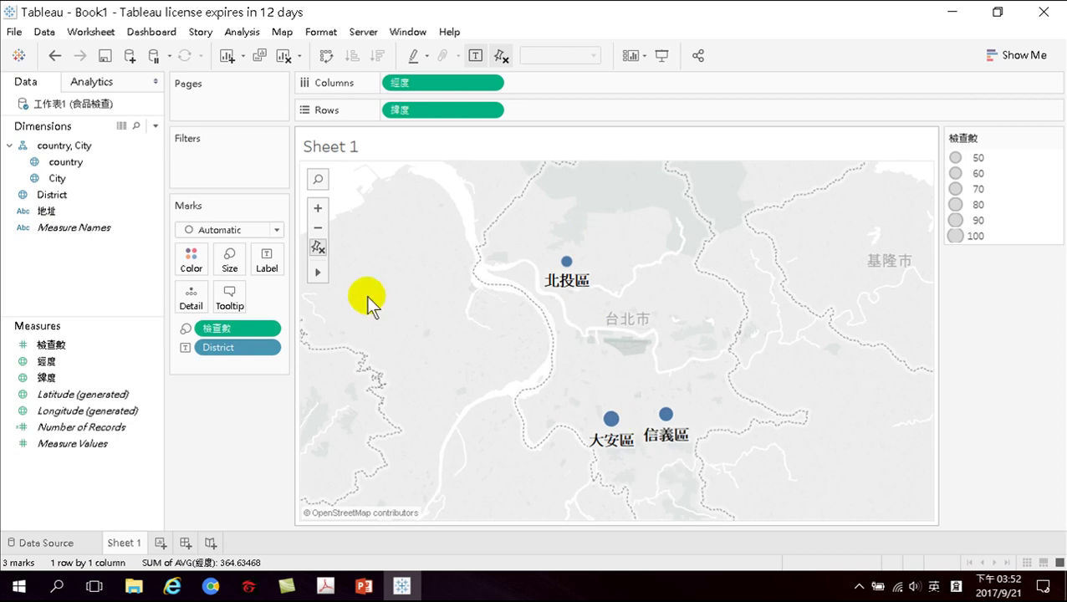
Try the Filled Map mark type for the district marks.
left_click(278, 230)
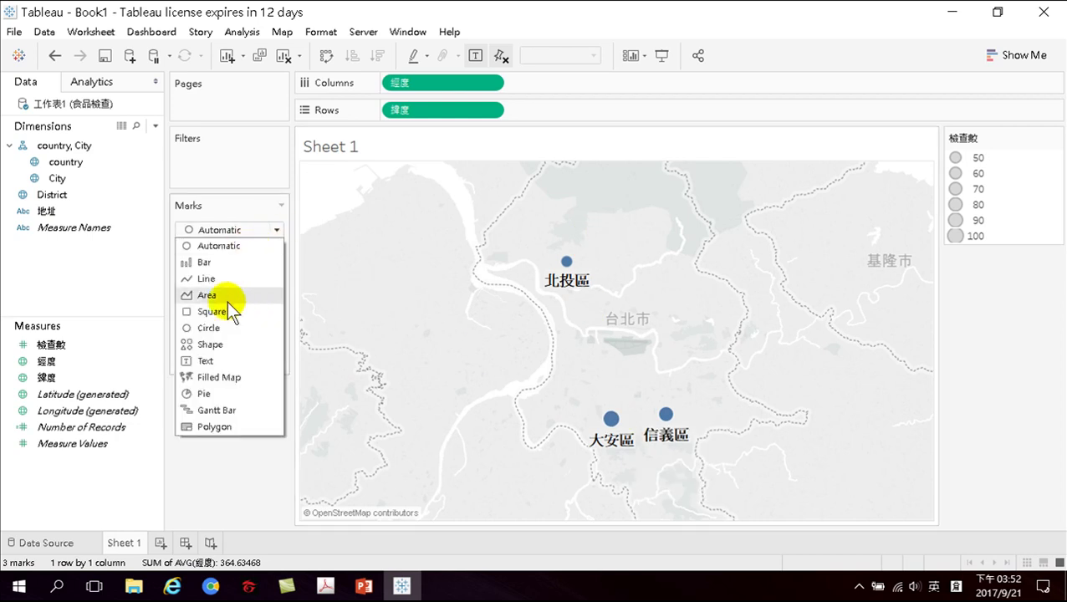
left_click(212, 379)
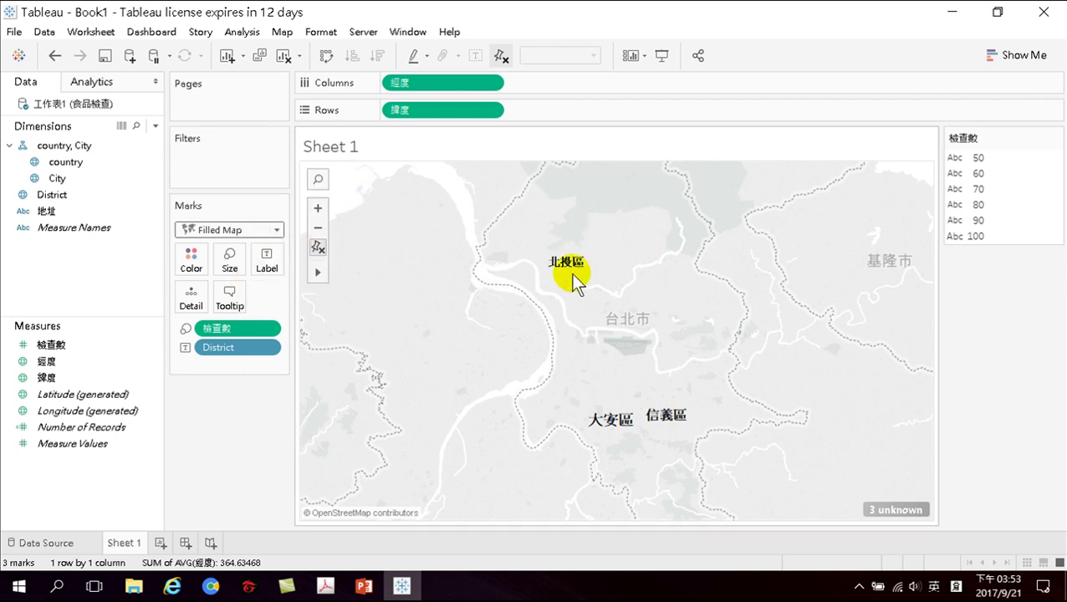
Set the mark type to Circle and enlarge the district circles on the map.
left_click(253, 232)
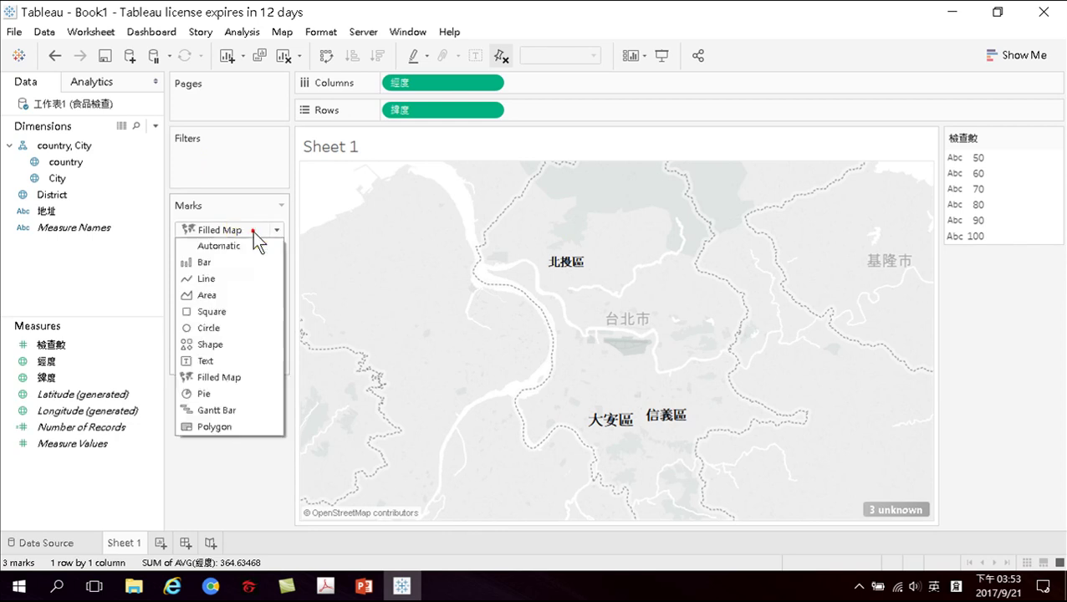
left_click(220, 328)
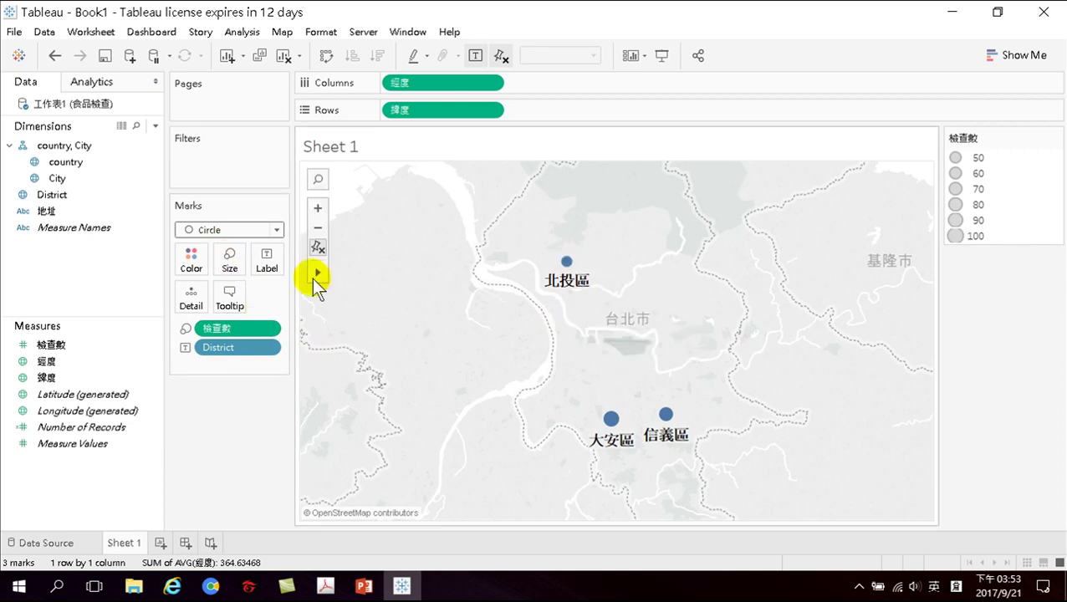
left_click(229, 260)
left_click_drag(266, 303, 299, 306)
left_click(255, 417)
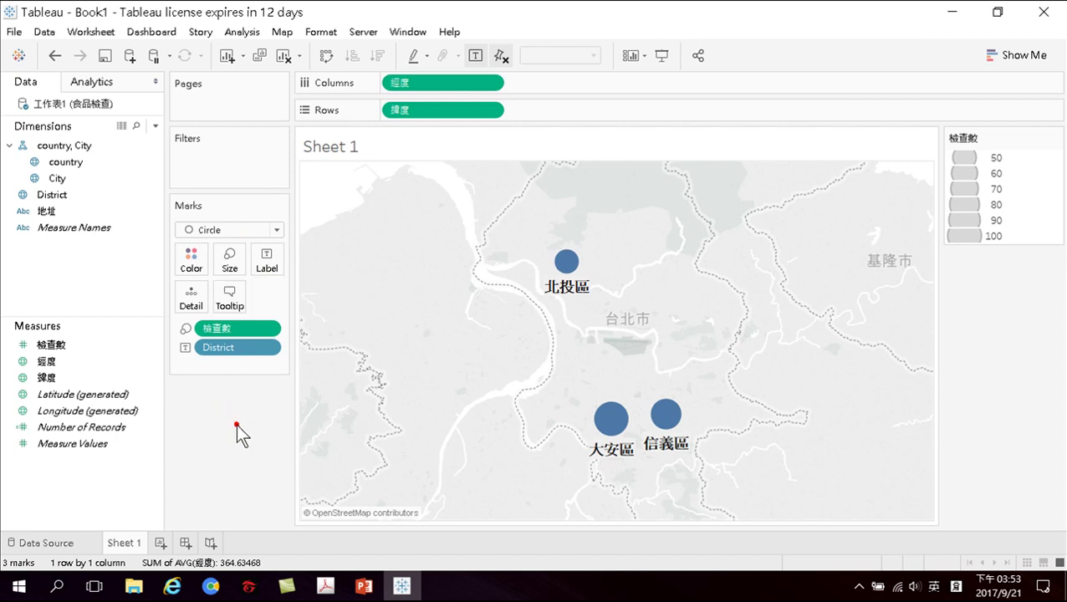
Compare the enlarged circles of 大安區, 信義區 and 北投區 with their 檢查數 details.
mouse_move(562, 310)
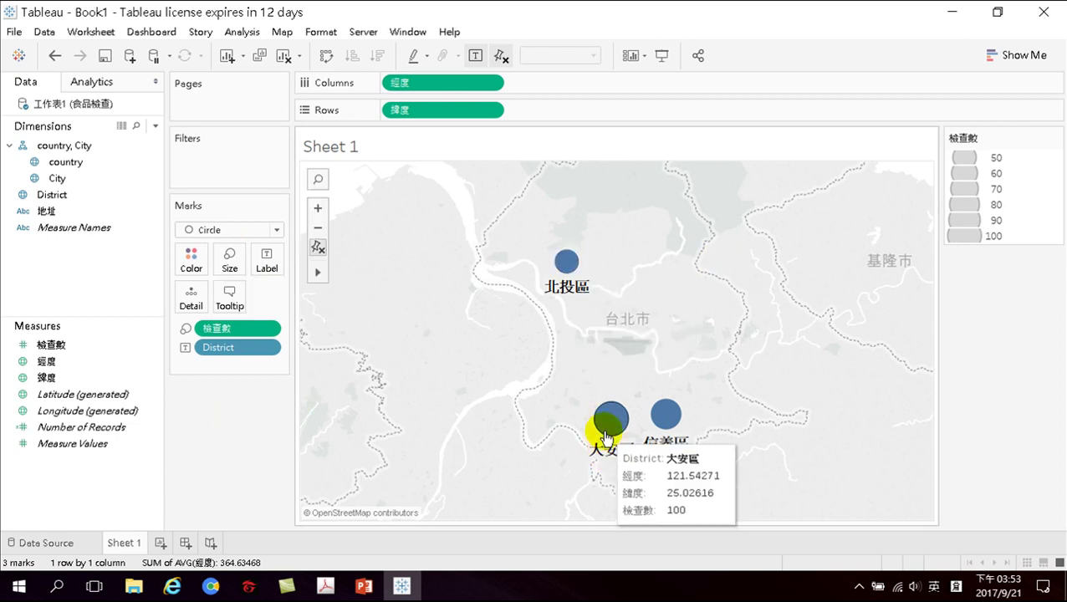
mouse_move(630, 433)
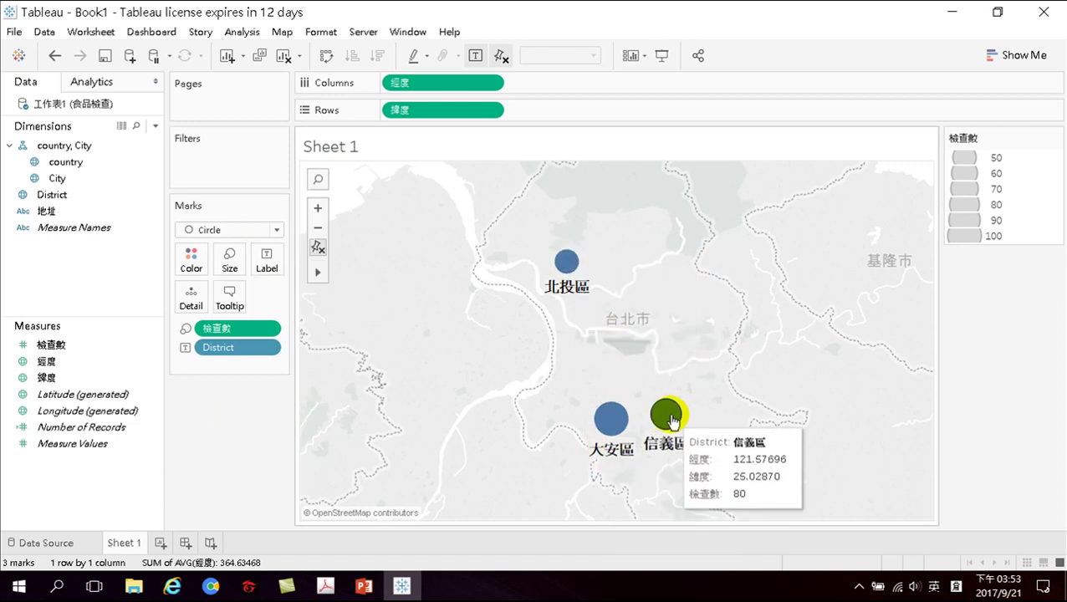
mouse_move(667, 416)
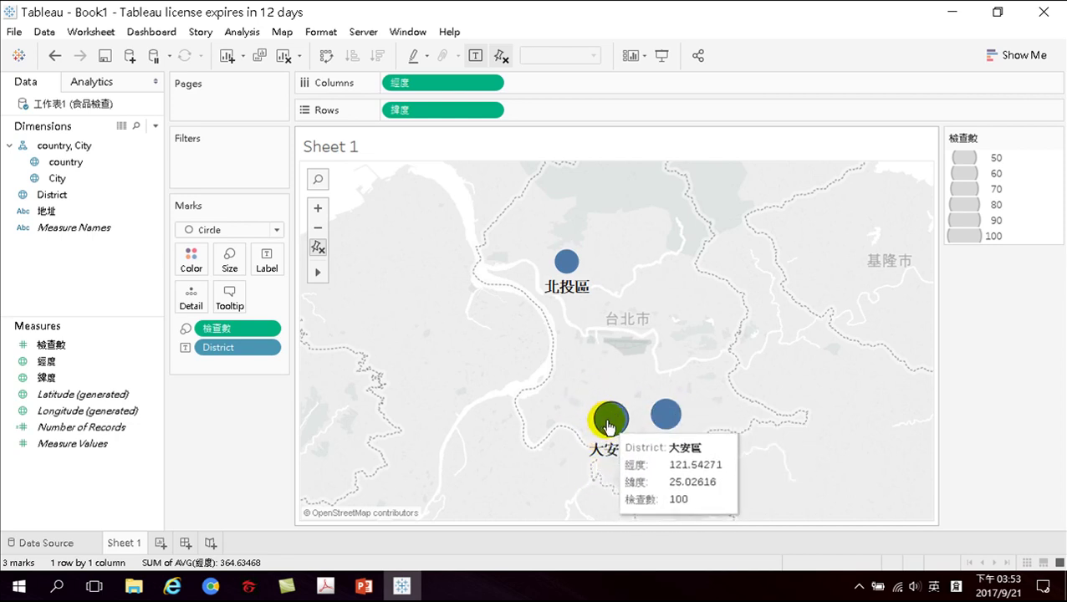
mouse_move(565, 263)
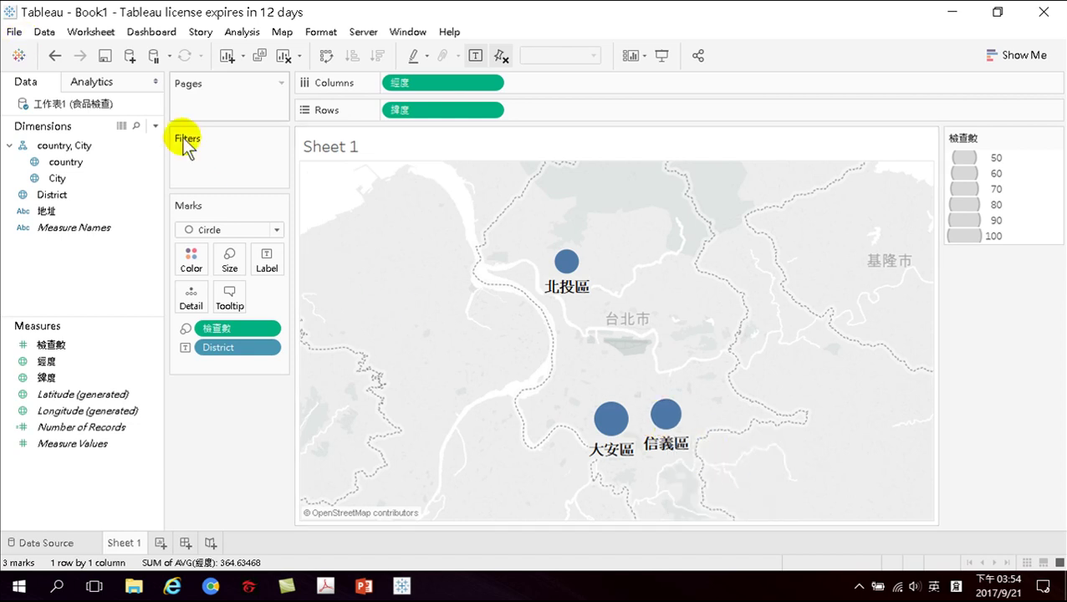
Save the workbook as a Tableau Packaged Workbook named 臺北市行政區地圖 and close the program.
left_click(14, 30)
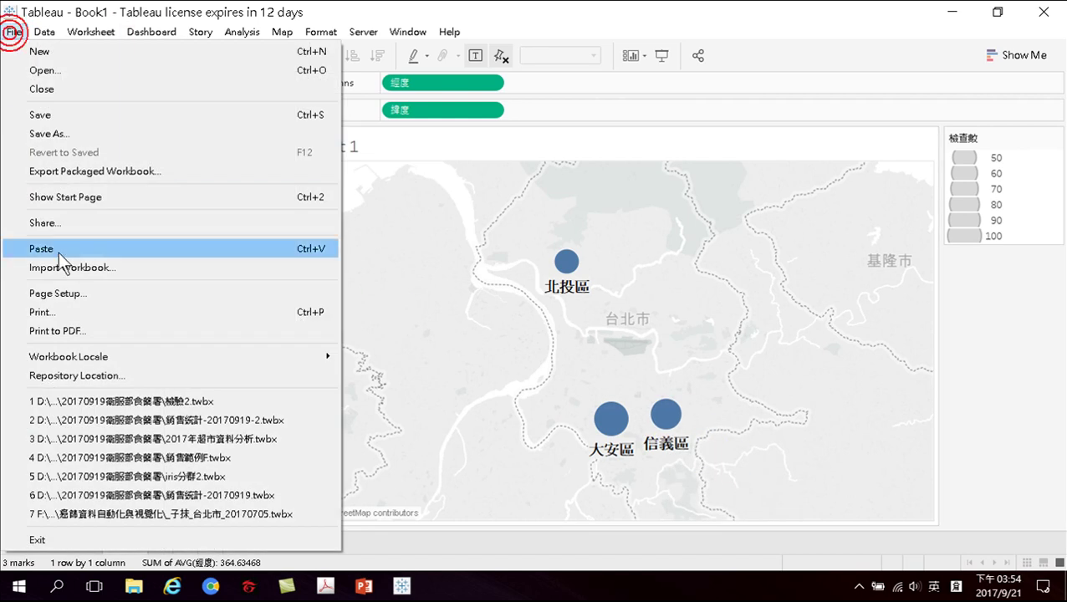
left_click(60, 138)
left_click(279, 417)
left_click(290, 465)
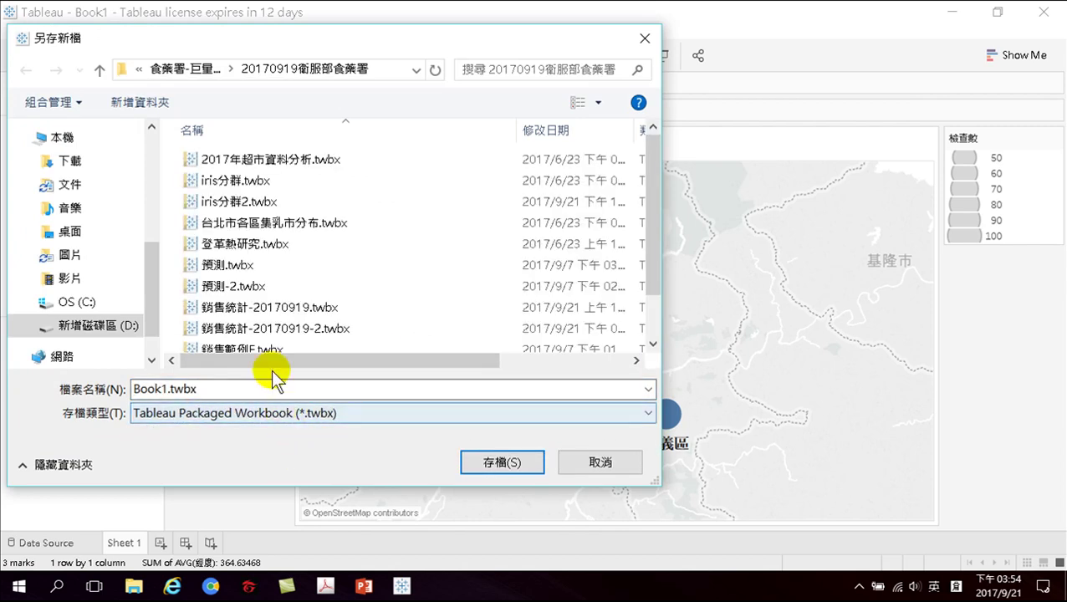
double_click(226, 387)
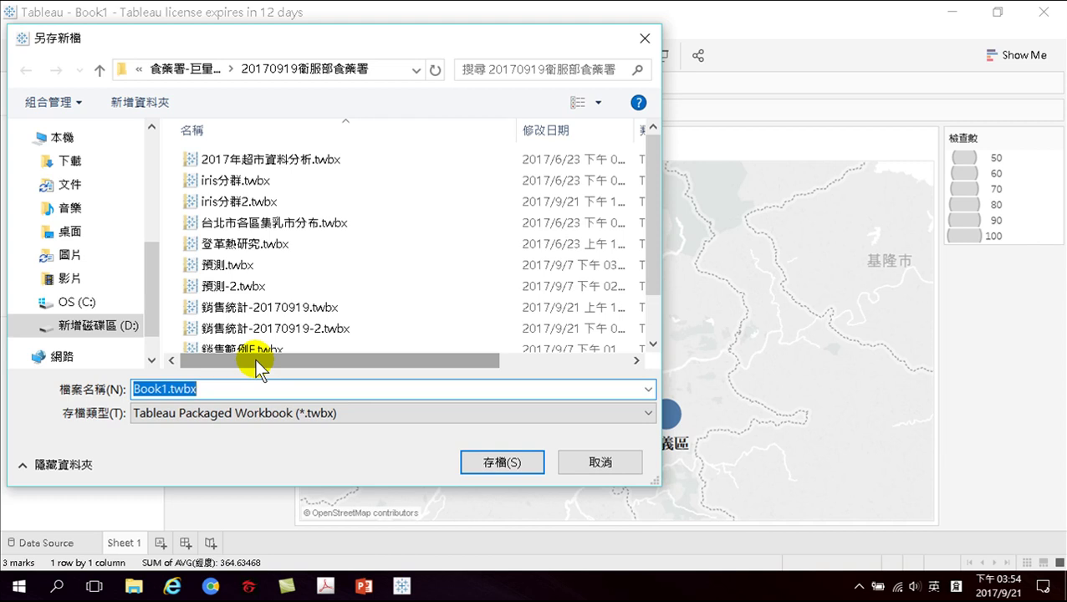
key("shift")
type("臺")
type("北市竹人")
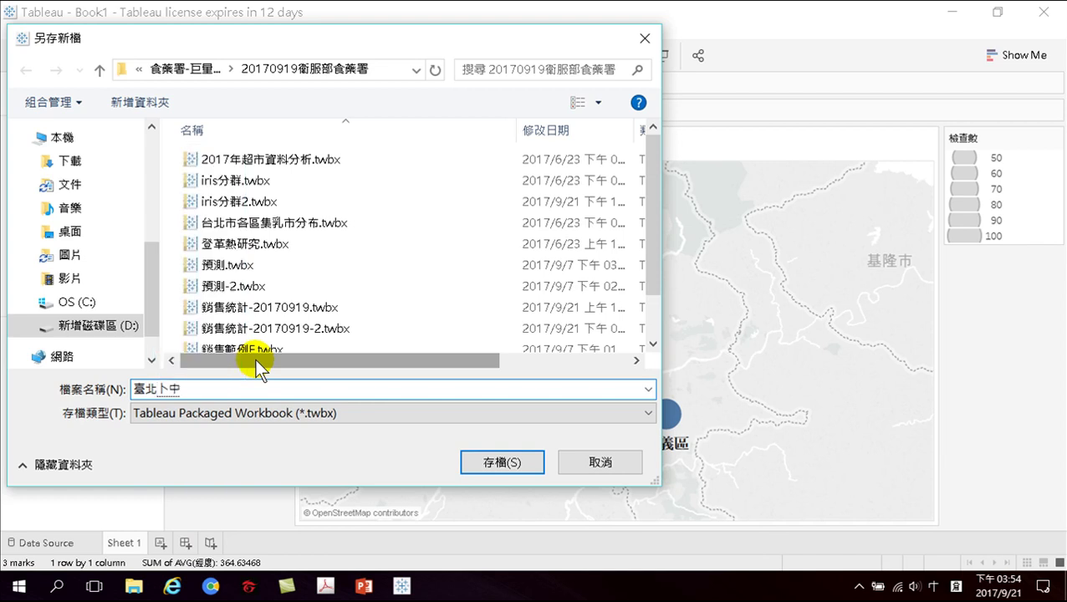
type("政")
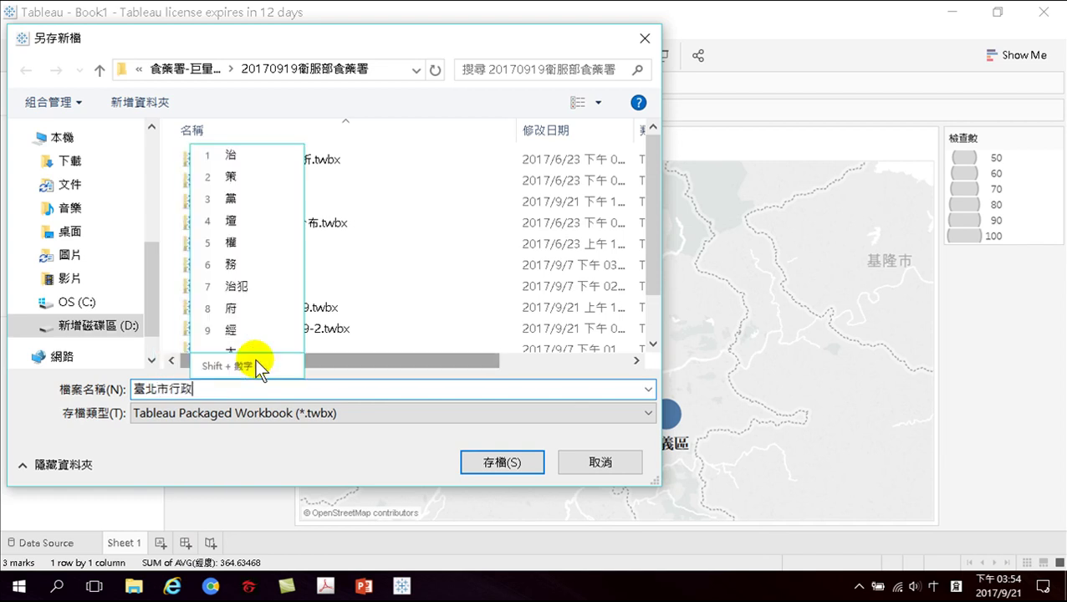
type("尸區地田ロト")
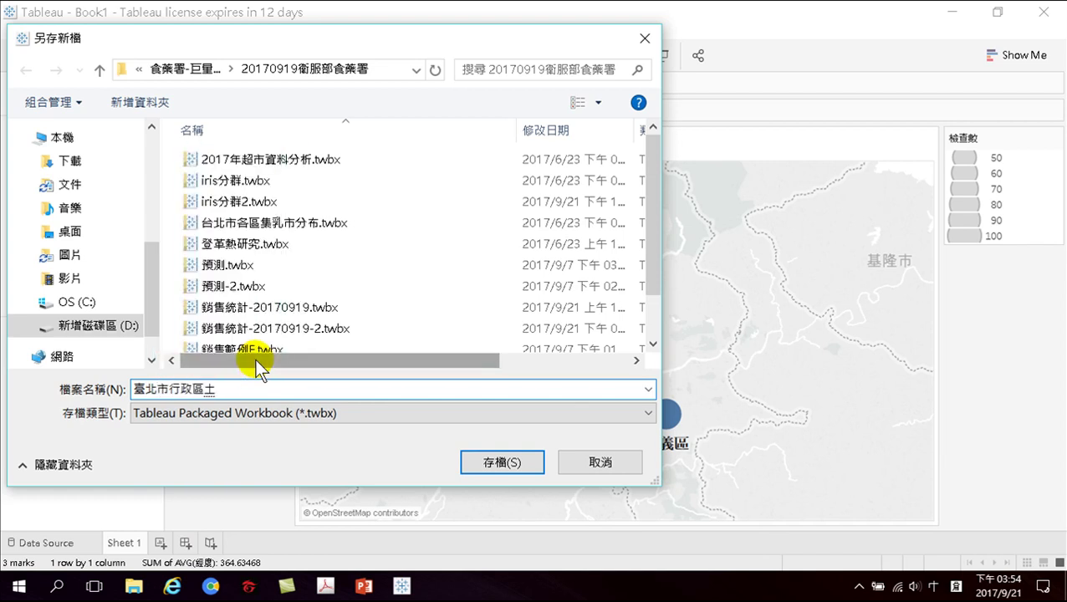
key("space")
key("Return")
key("Return")
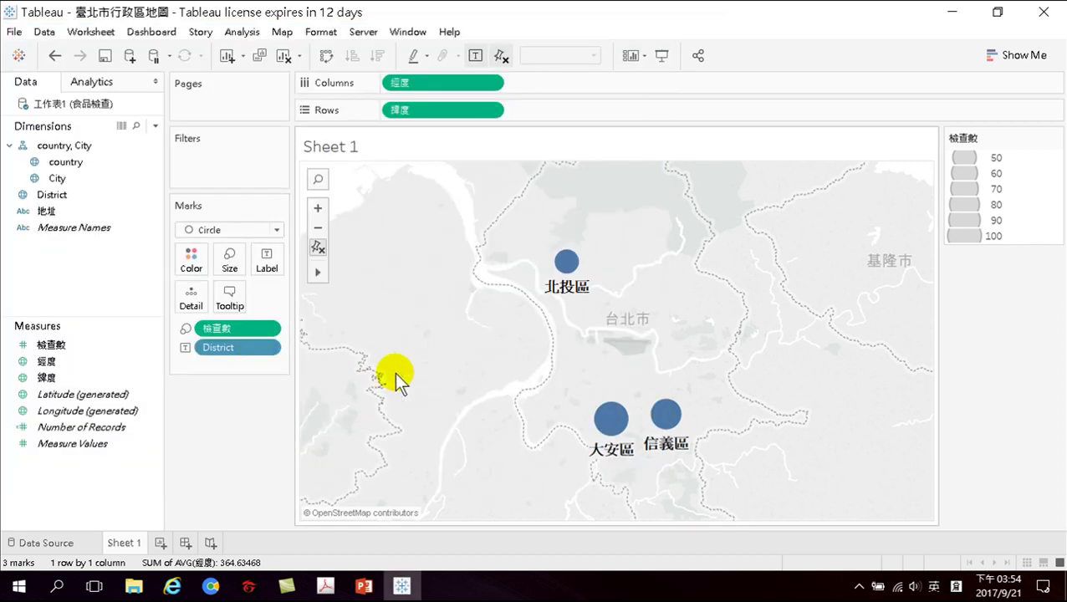
left_click(1045, 12)
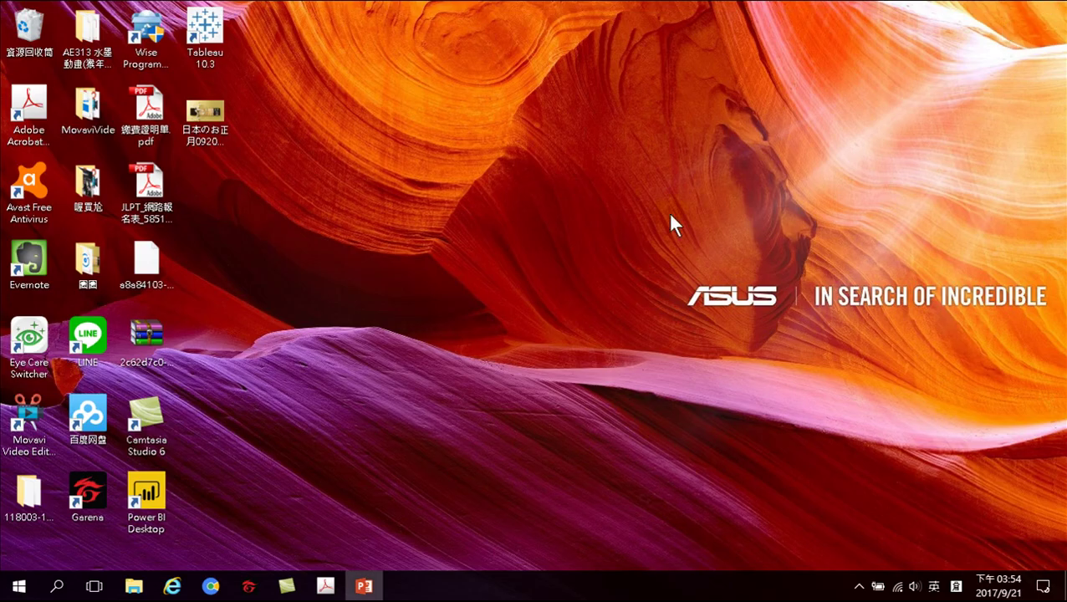